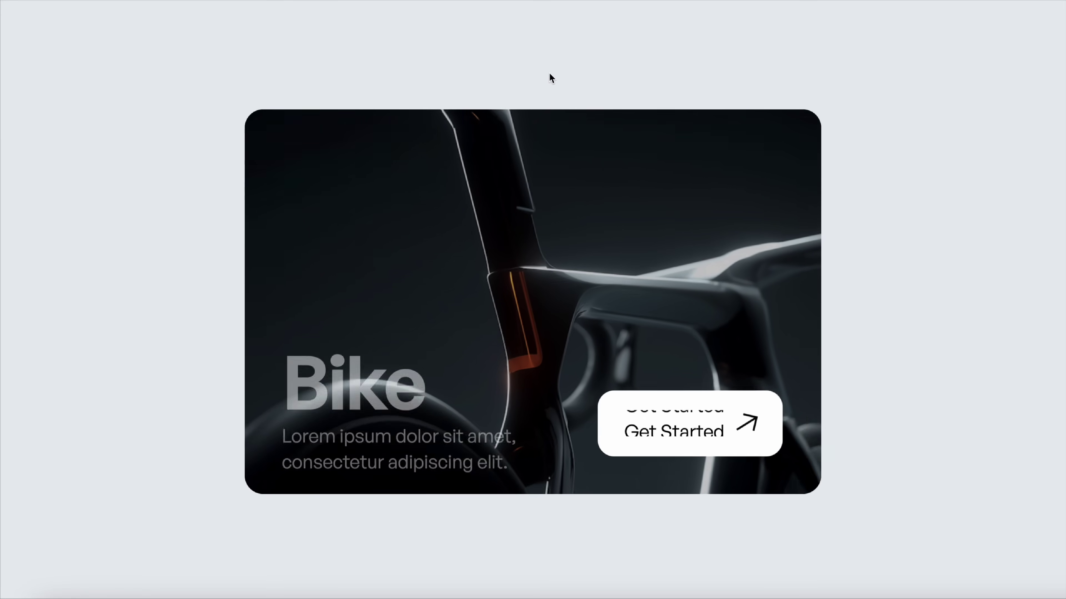
Create a new variable collection named State.
{"action": "key", "text": "Tab"}
{"action": "left_click", "coordinate": [548, 66]}
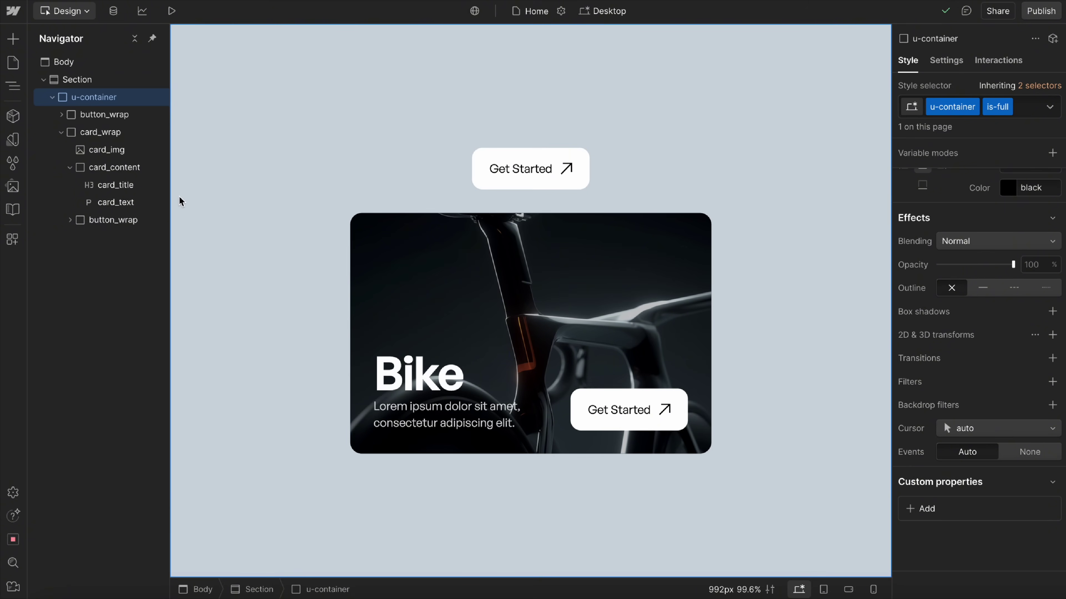
{"action": "left_click", "coordinate": [13, 140]}
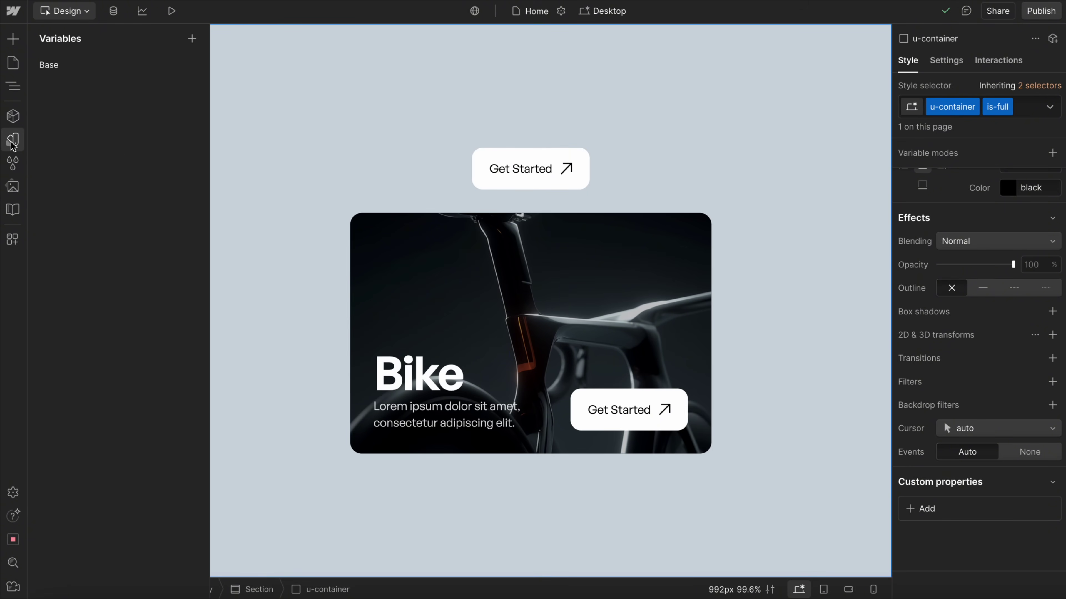
{"action": "left_click", "coordinate": [192, 39]}
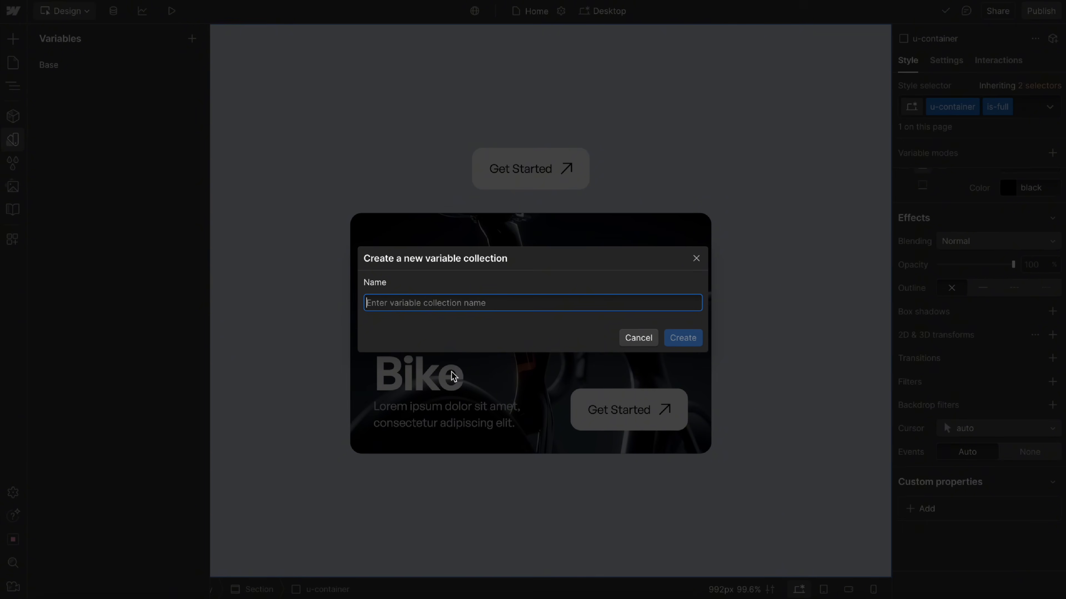
{"action": "type", "text": "State"}
{"action": "left_click", "coordinate": [683, 341]}
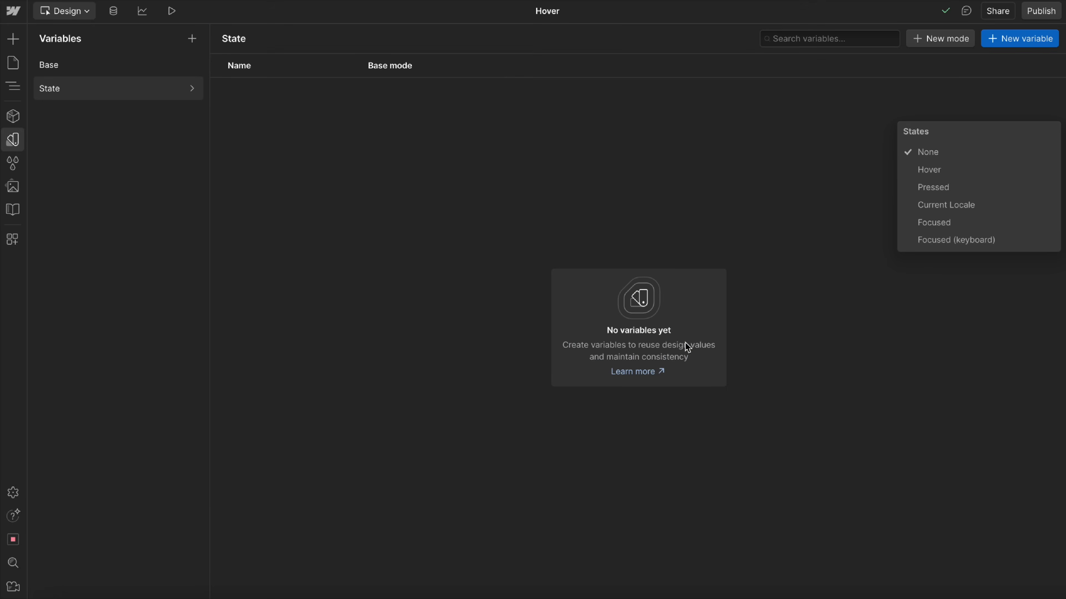
Add a number variable named on to the State collection, with a base mode value of 1.
{"action": "left_click", "coordinate": [1006, 37]}
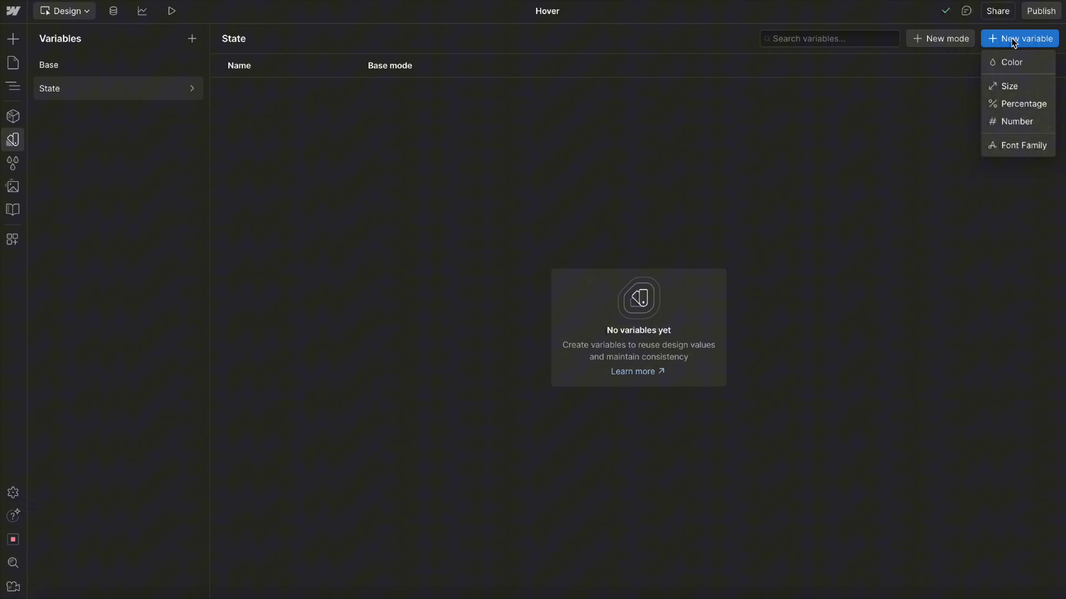
{"action": "left_click", "coordinate": [1025, 124]}
{"action": "key", "text": "Return"}
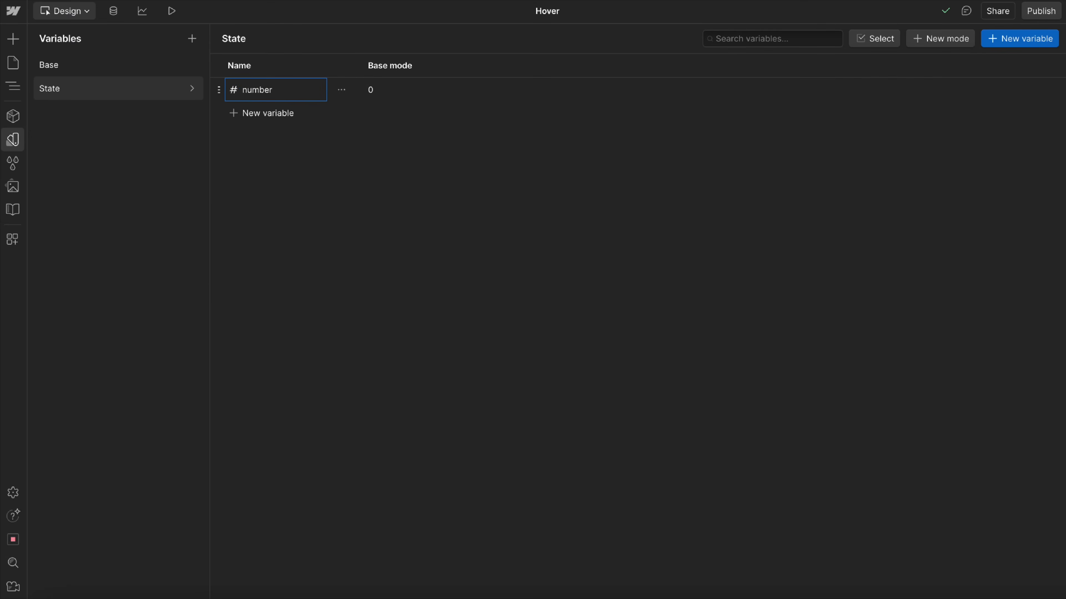
{"action": "left_click", "coordinate": [384, 90]}
{"action": "type", "text": "1"}
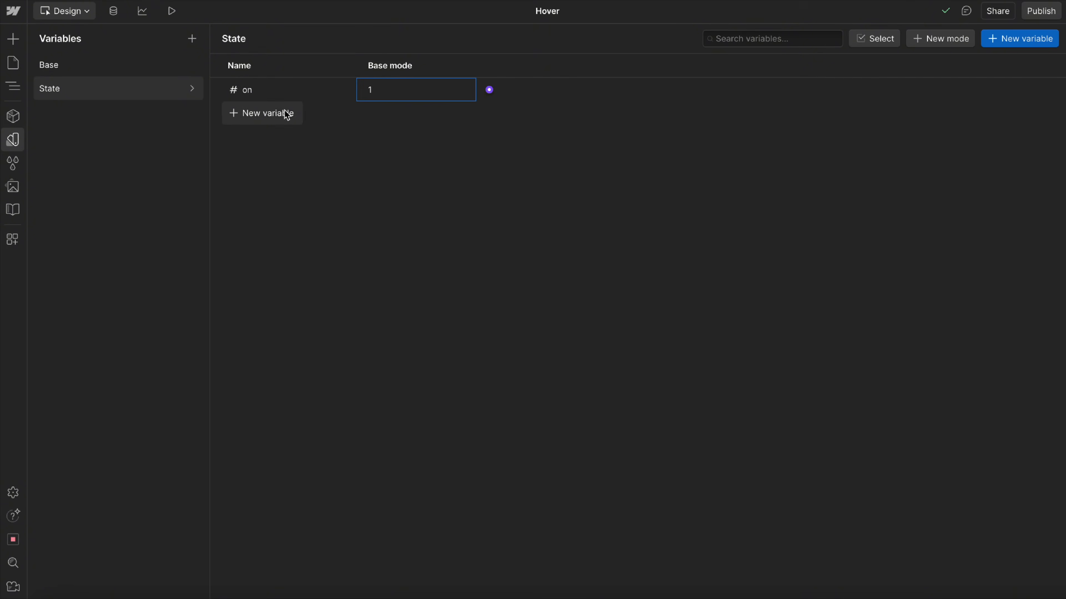
Add a second number variable named off to the State collection.
{"action": "left_click", "coordinate": [272, 120]}
{"action": "left_click", "coordinate": [260, 199]}
{"action": "type", "text": "o"}
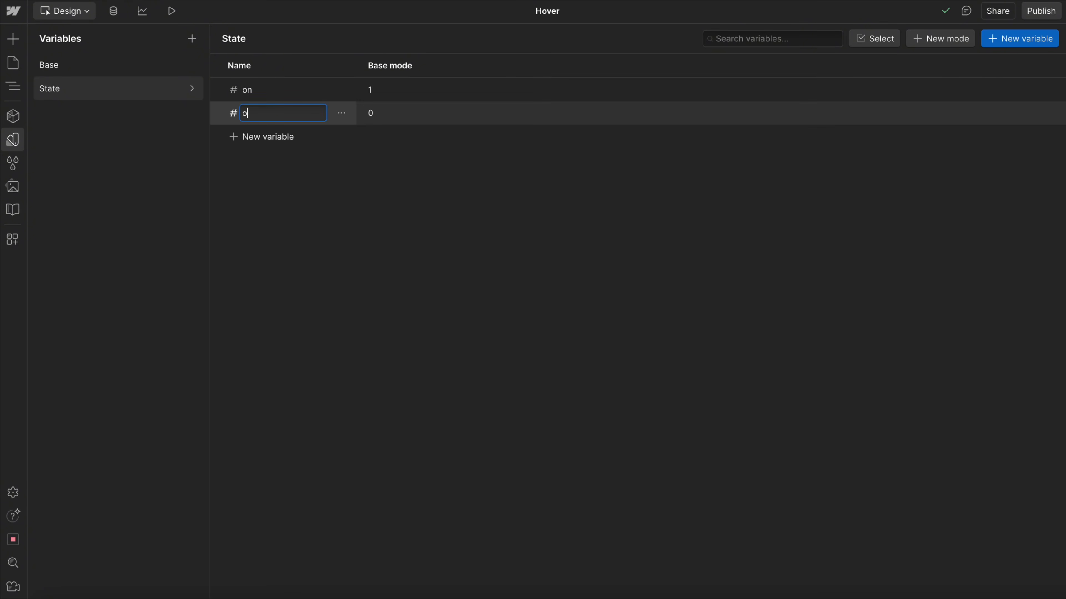
{"action": "type", "text": "ff"}
{"action": "key", "text": "Return"}
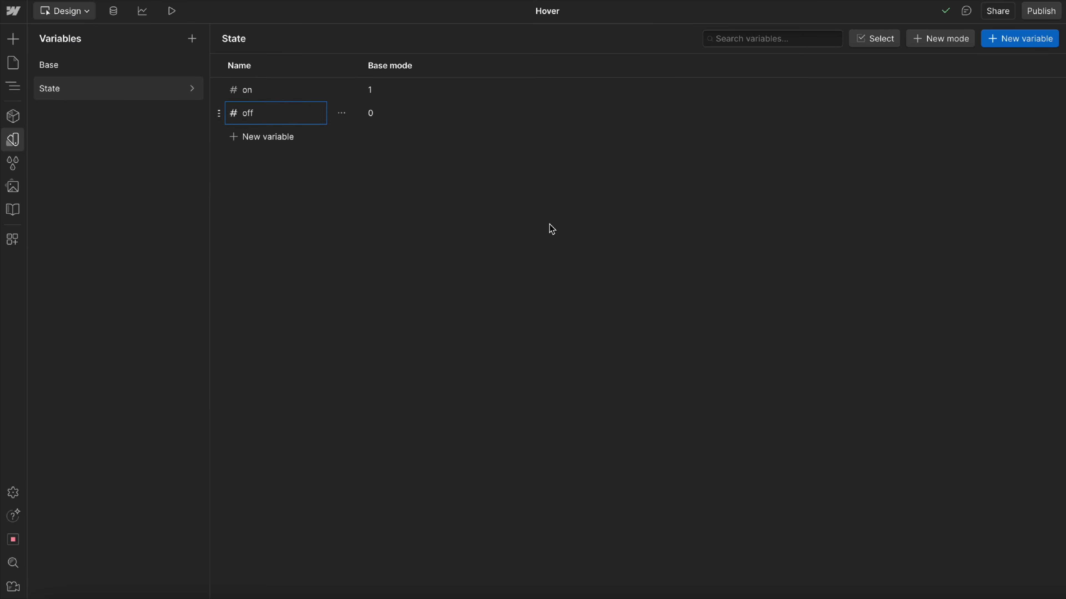
Create a manual mode named Active in the State collection.
{"action": "left_click", "coordinate": [947, 38]}
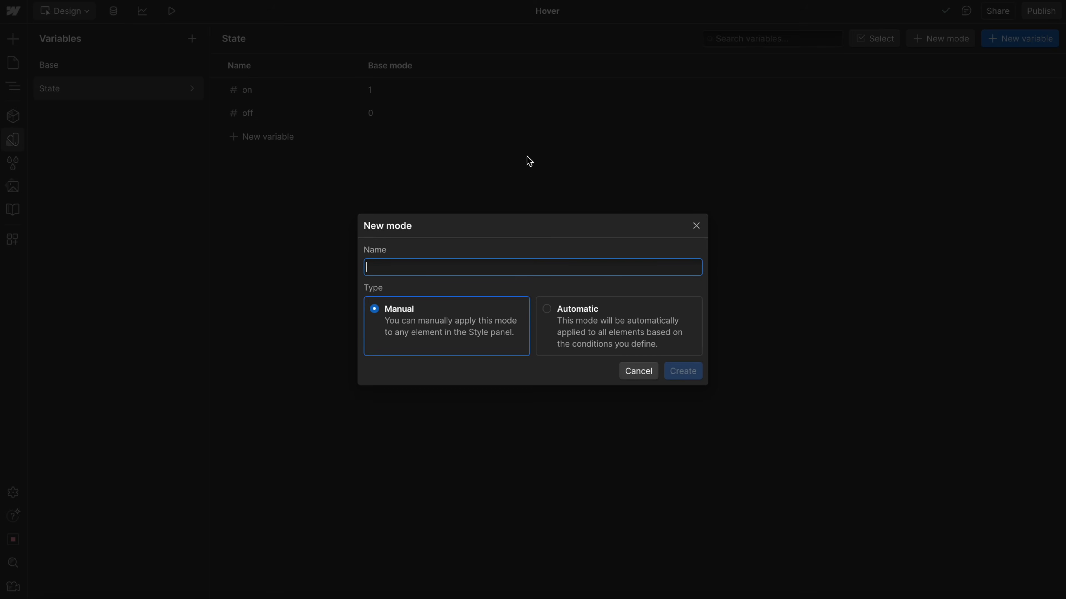
{"action": "type", "text": "Active"}
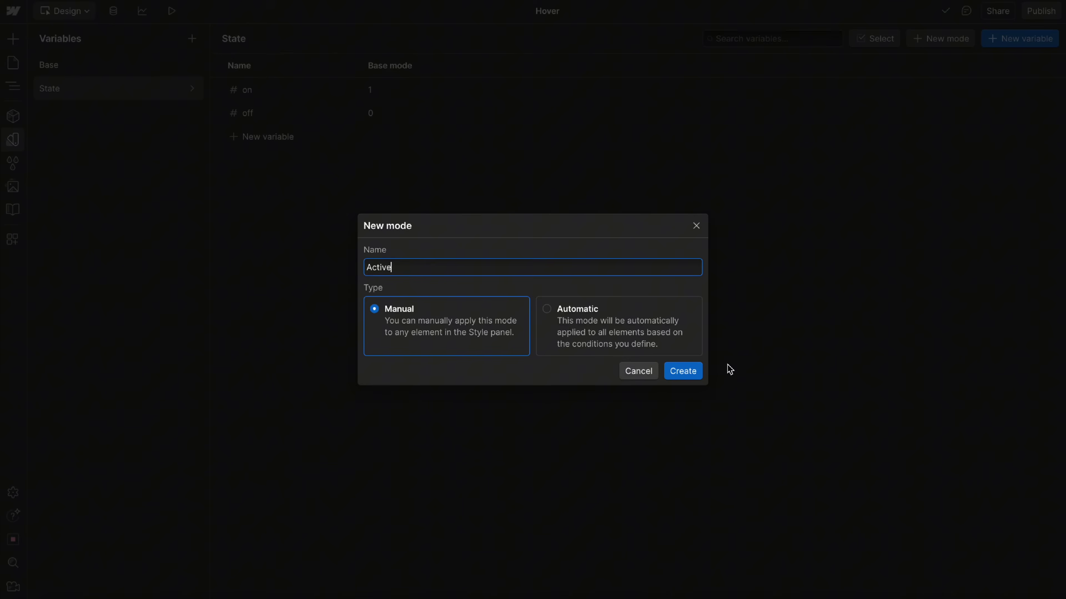
{"action": "left_click", "coordinate": [683, 371]}
Set the Active mode values to 0 for the on variable and 1 for off, and return to the page canvas.
{"action": "left_click", "coordinate": [532, 93]}
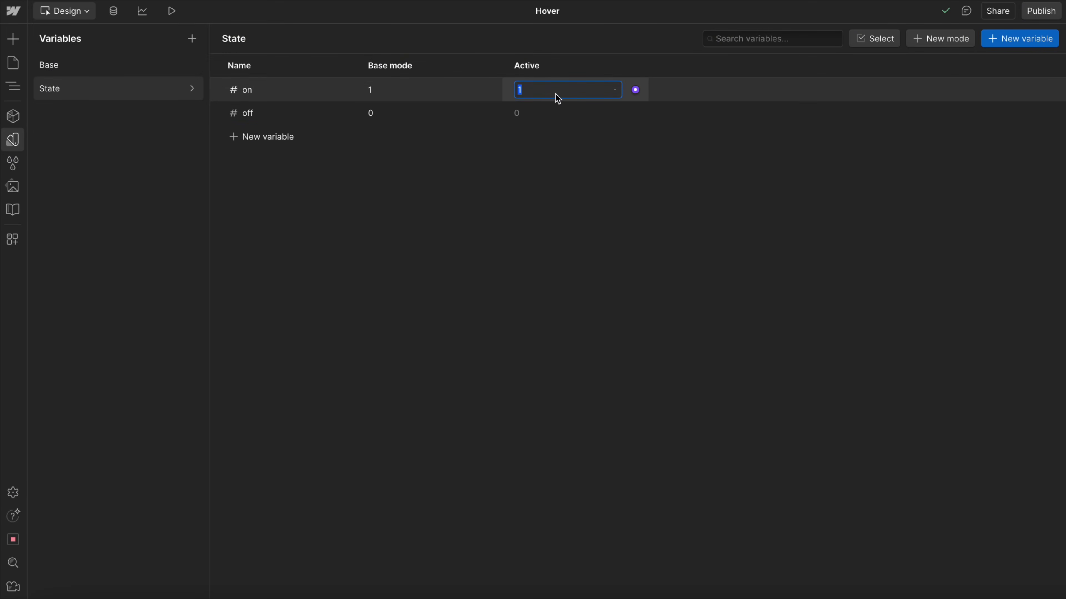
{"action": "type", "text": "0"}
{"action": "left_click", "coordinate": [541, 114]}
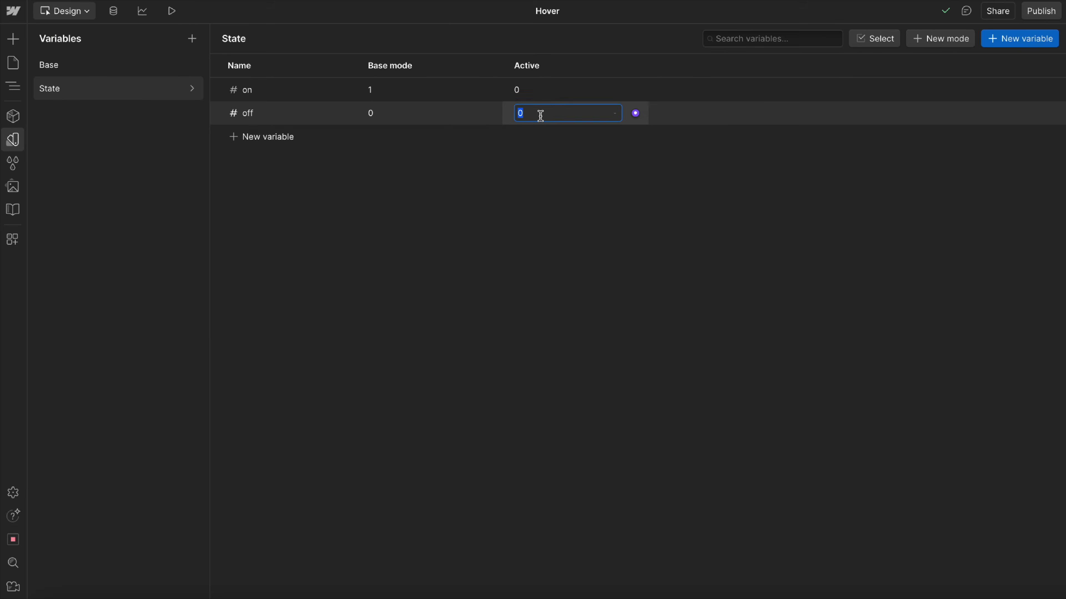
{"action": "key", "text": "Return"}
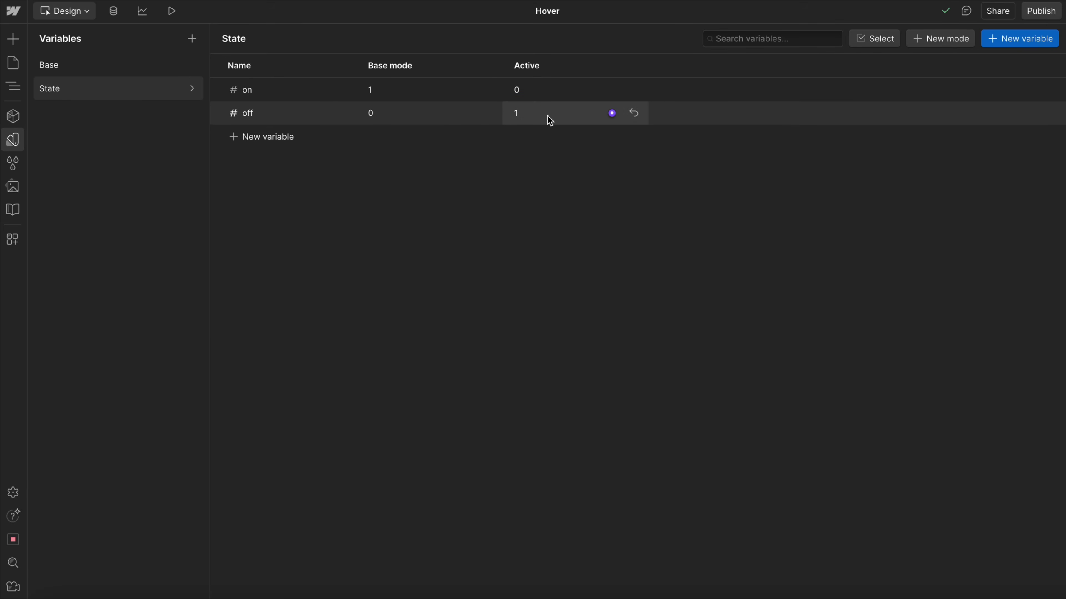
{"action": "left_click", "coordinate": [15, 140]}
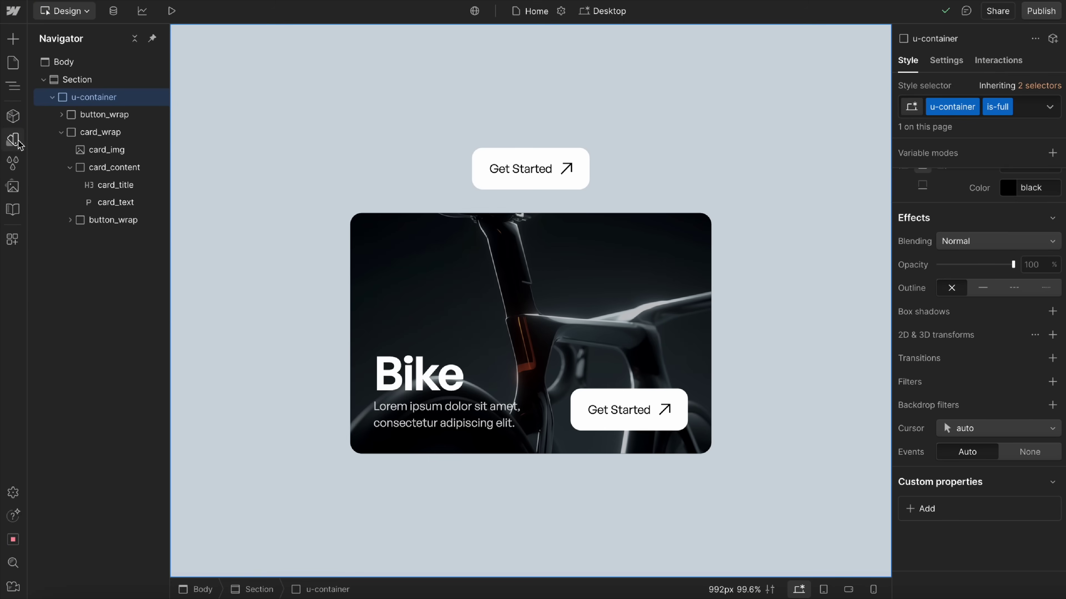
Connect the opacity of the card_content element to the off variable.
{"action": "left_click", "coordinate": [436, 373]}
{"action": "left_click", "coordinate": [445, 396]}
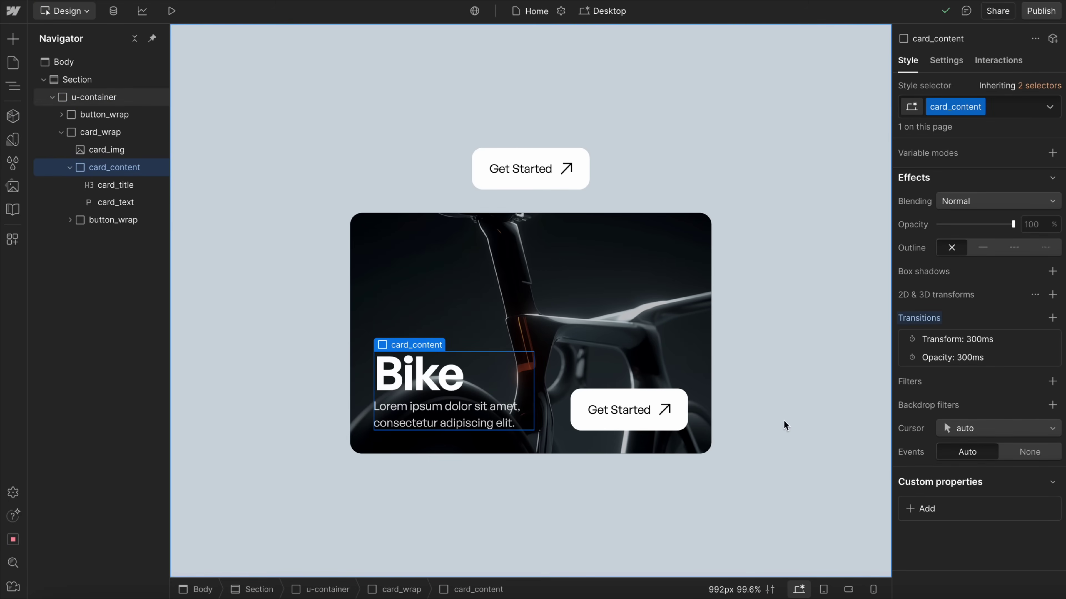
{"action": "left_click", "coordinate": [1024, 218]}
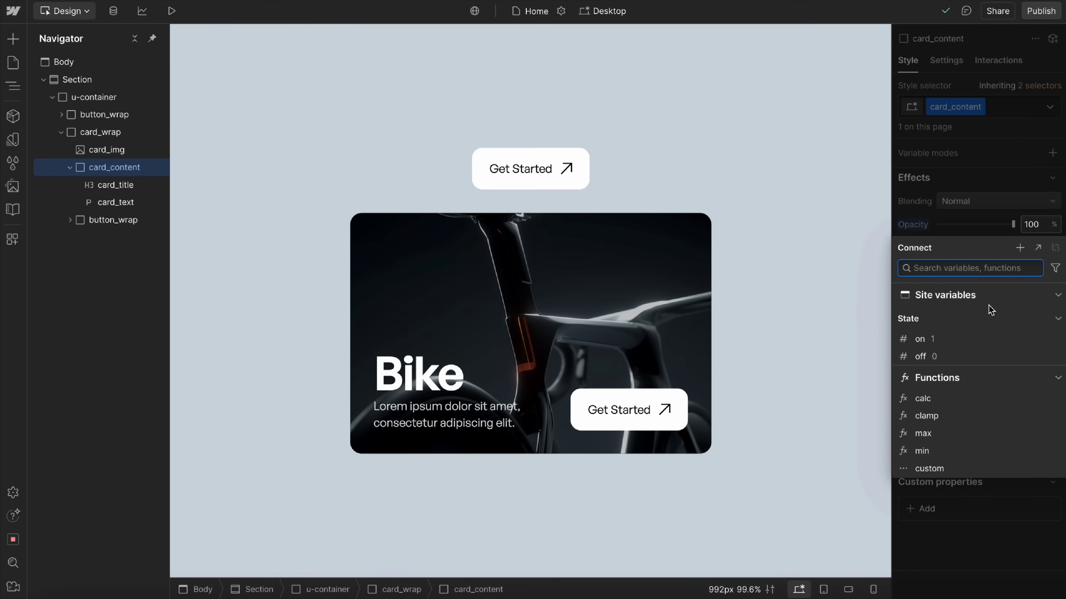
{"action": "left_click", "coordinate": [932, 358]}
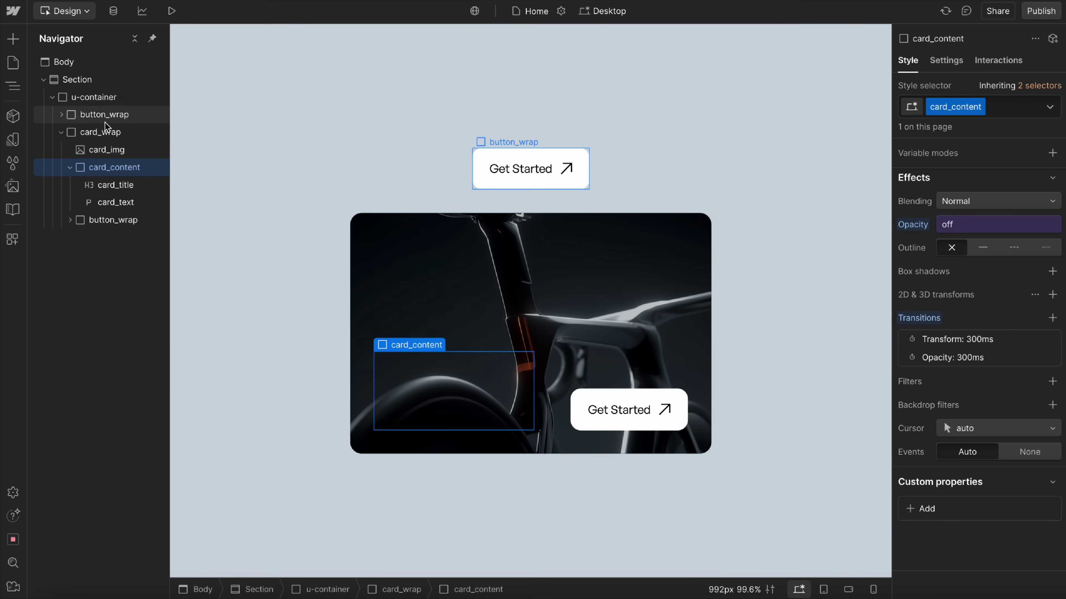
Apply the Active mode of the State variables to the Hover state of card_wrap.
{"action": "left_click", "coordinate": [104, 132]}
{"action": "left_click", "coordinate": [1050, 108]}
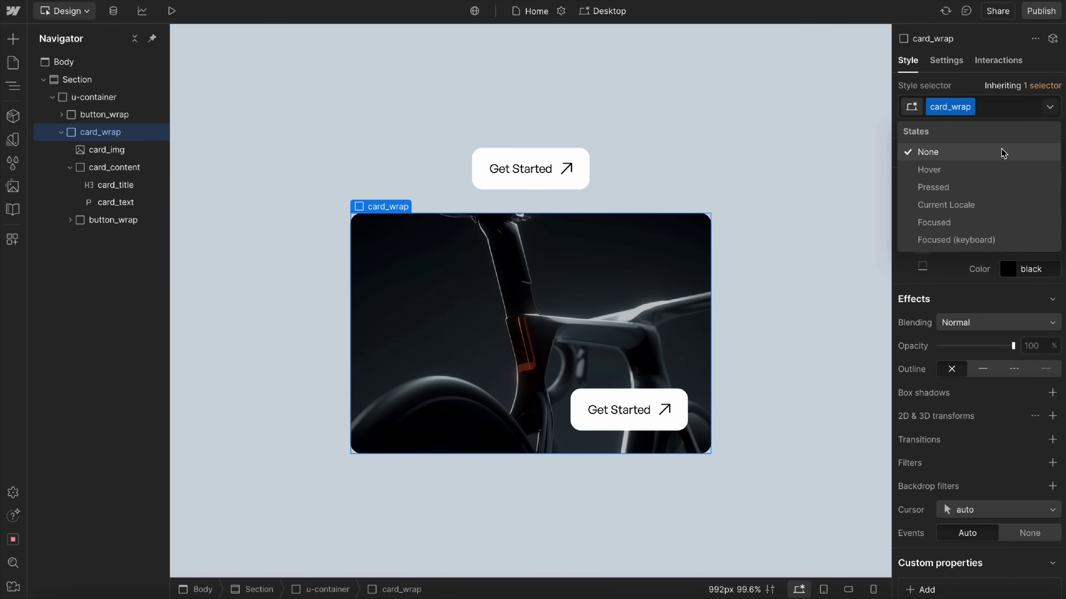
{"action": "left_click", "coordinate": [972, 170]}
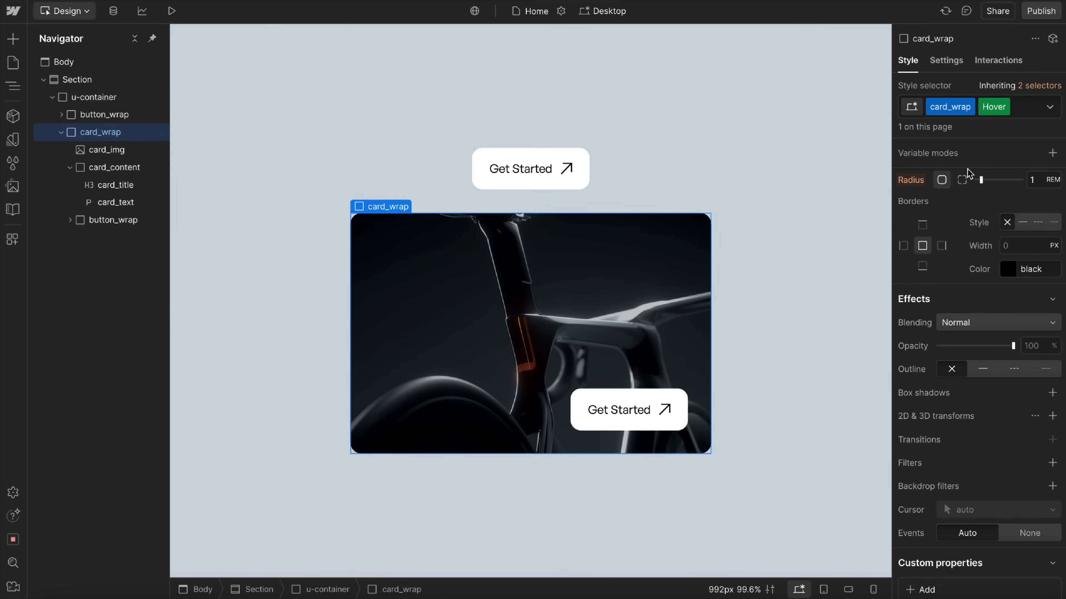
{"action": "left_click", "coordinate": [1053, 152]}
{"action": "mouse_move", "coordinate": [1010, 194]}
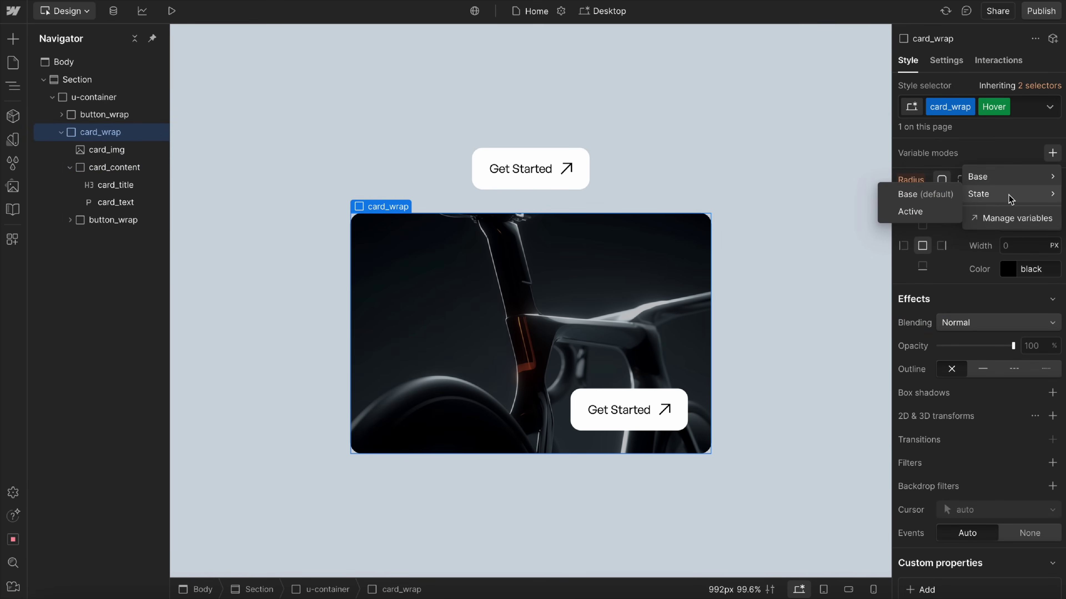
{"action": "left_click", "coordinate": [925, 218]}
{"action": "left_click", "coordinate": [838, 215]}
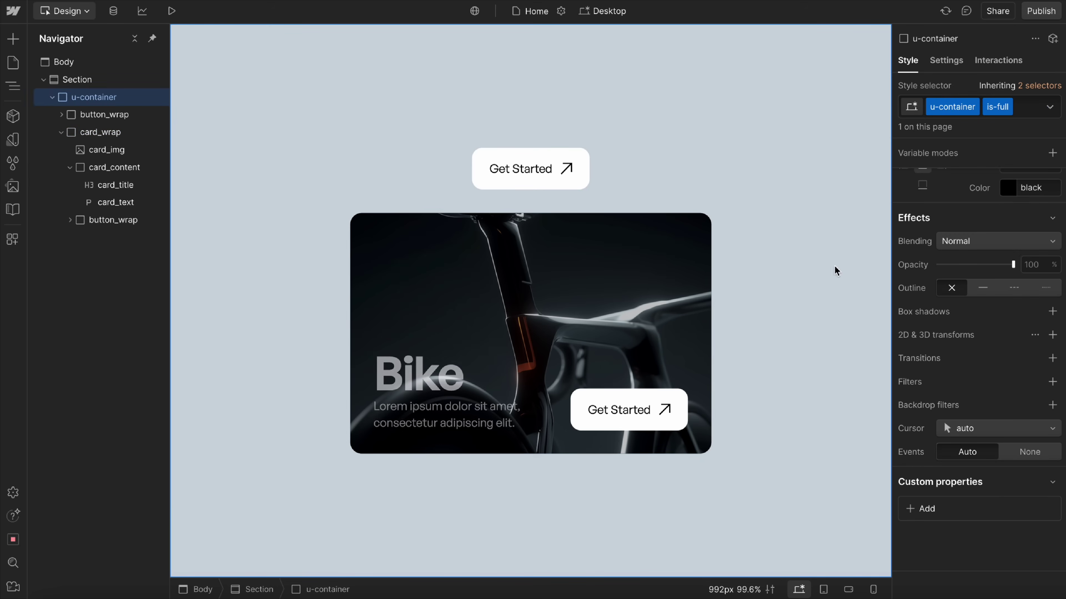
Add a custom transform property to card_content with the value translateY(calc(2rem * 1)).
{"action": "left_click", "coordinate": [476, 401]}
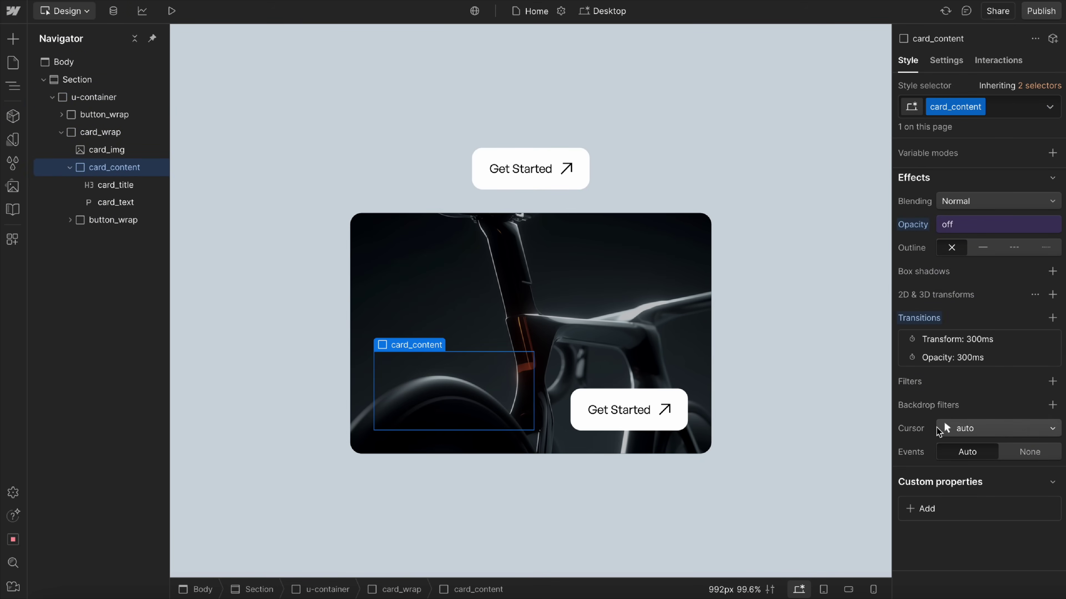
{"action": "left_click", "coordinate": [924, 508]}
{"action": "type", "text": "tr"}
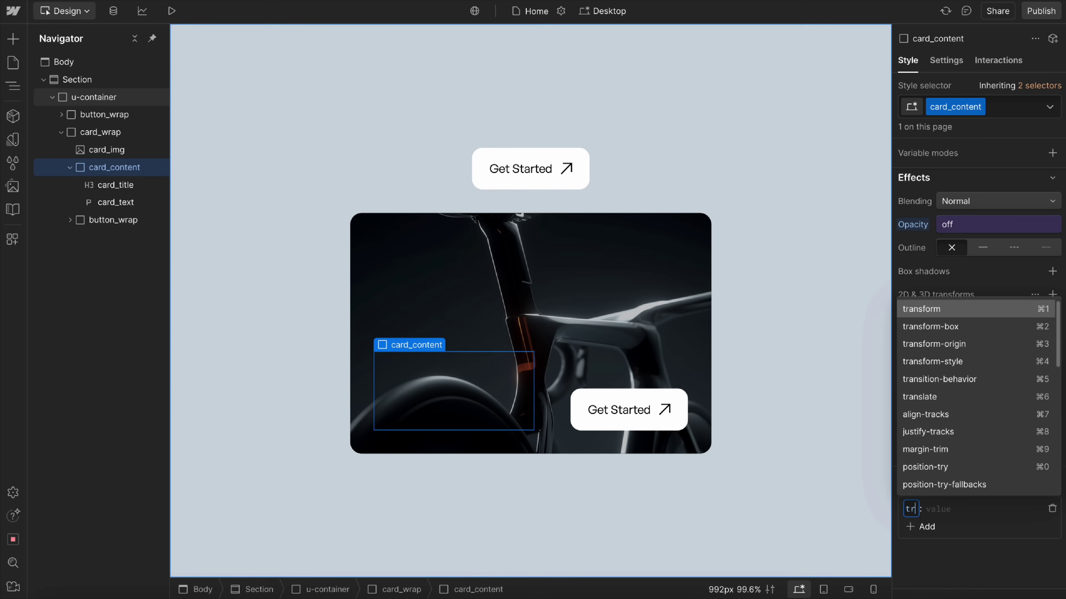
{"action": "type", "text": "ansform"}
{"action": "key", "text": "Return"}
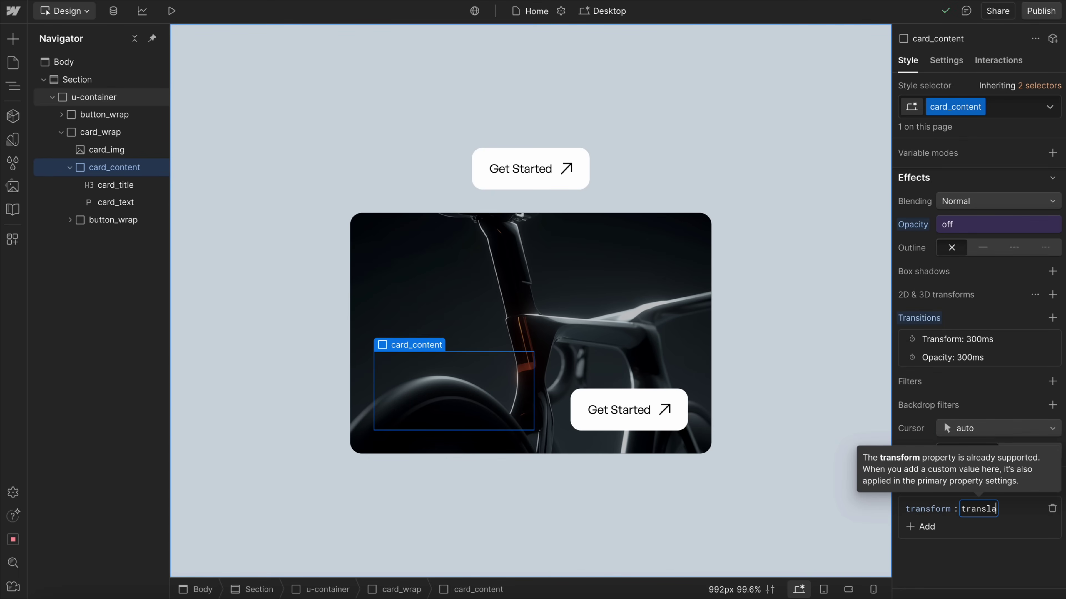
{"action": "type", "text": "translateY(calc(2rem"}
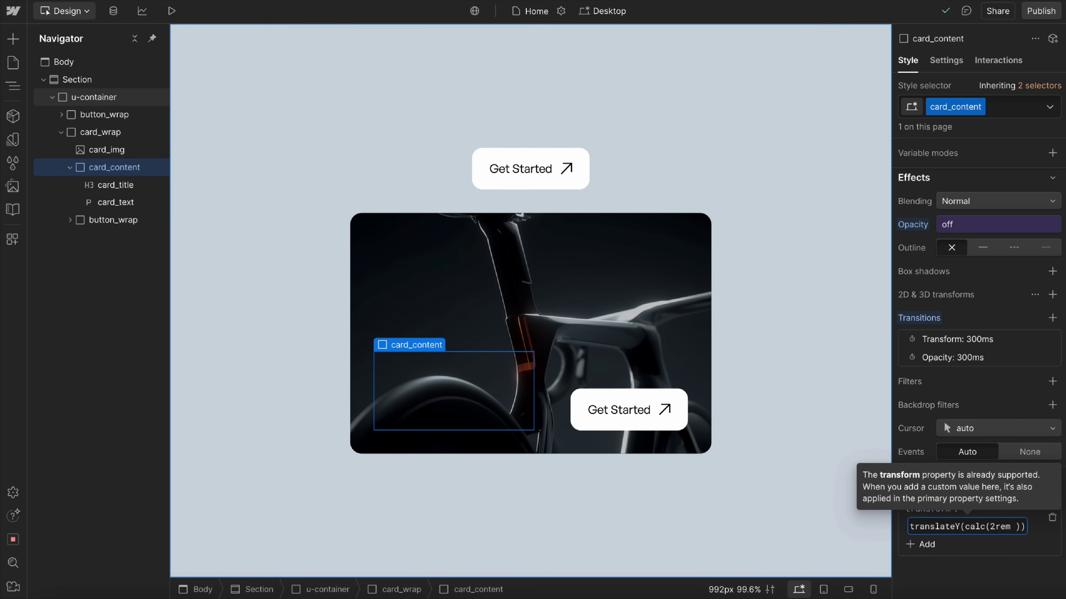
{"action": "type", "text": " * 1"}
{"action": "key", "text": "Return"}
Replace the multiplier 1 in card_content's translateY calculation with the off variable.
{"action": "left_click", "coordinate": [1008, 311]}
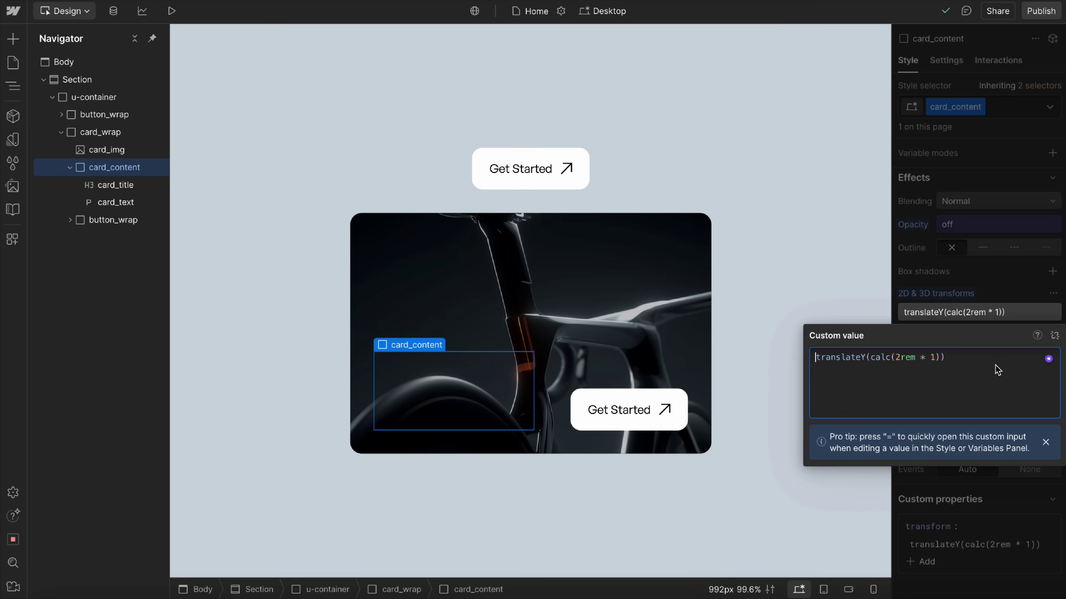
{"action": "left_click", "coordinate": [936, 357]}
{"action": "key", "text": "BackSpace"}
{"action": "type", "text": "off"}
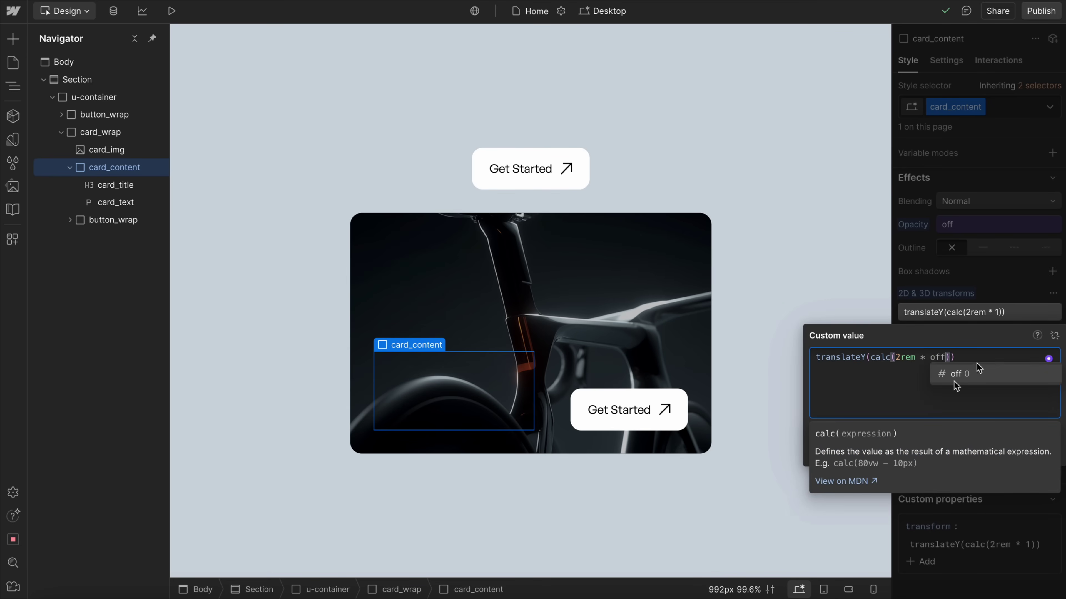
{"action": "left_click", "coordinate": [955, 380]}
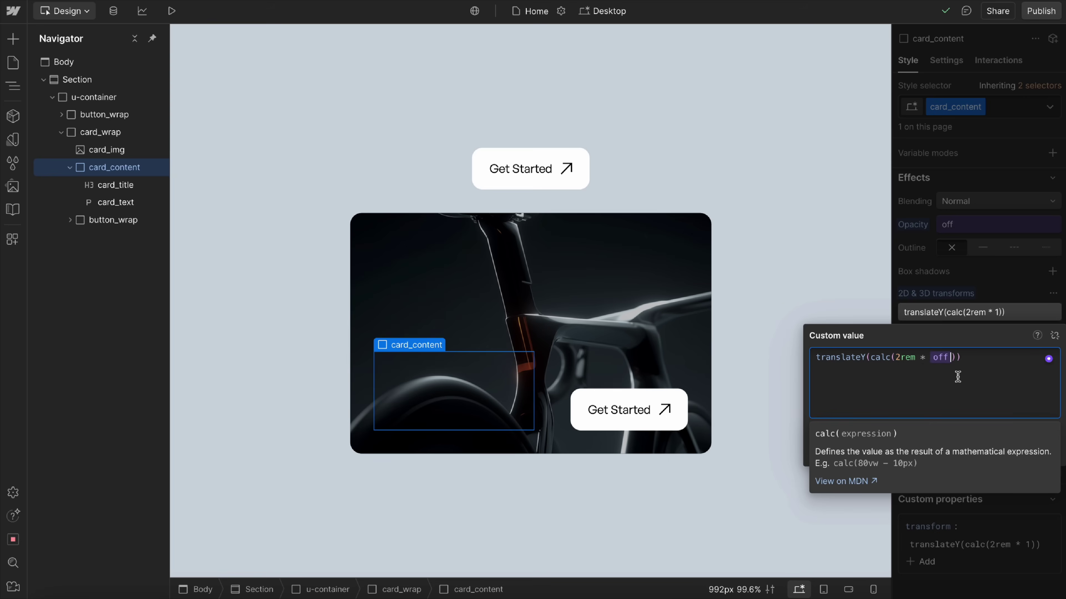
{"action": "left_click", "coordinate": [985, 275]}
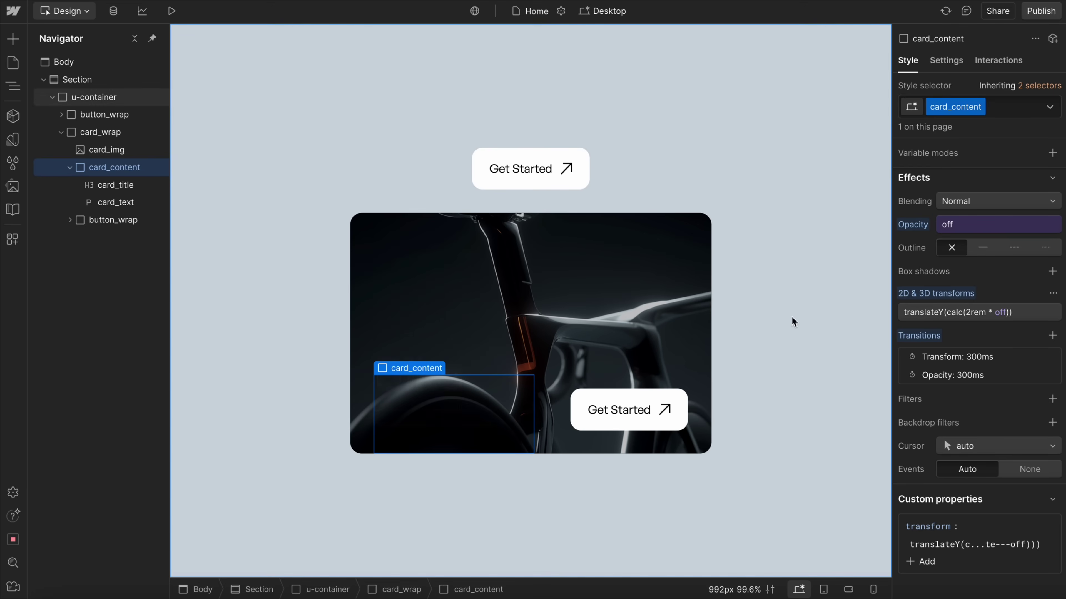
Switch the variable in card_content's translateY calculation to on.
{"action": "left_click", "coordinate": [982, 313]}
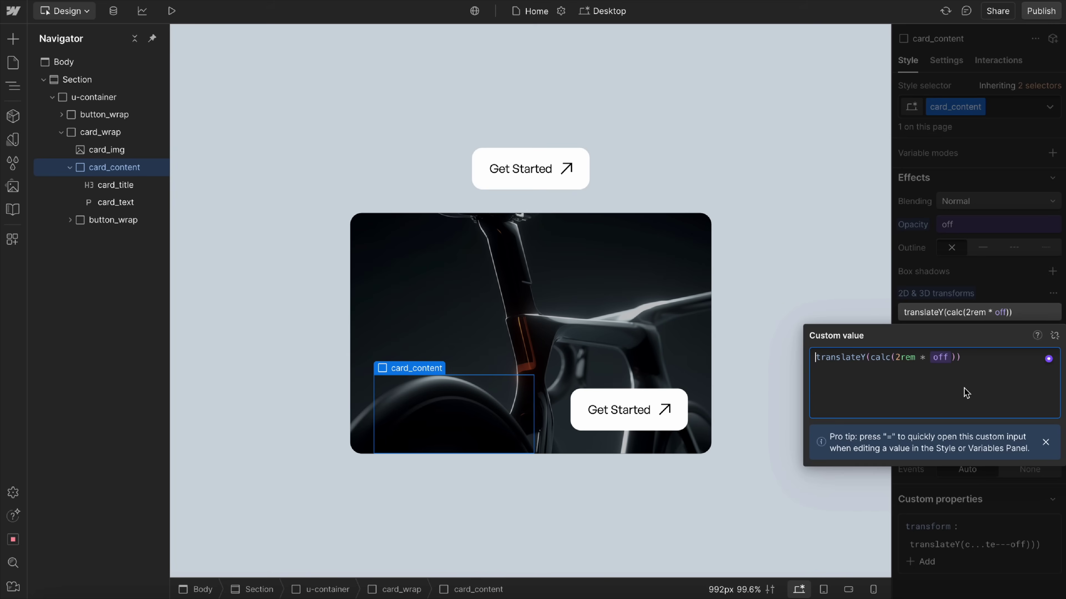
{"action": "left_click", "coordinate": [940, 362]}
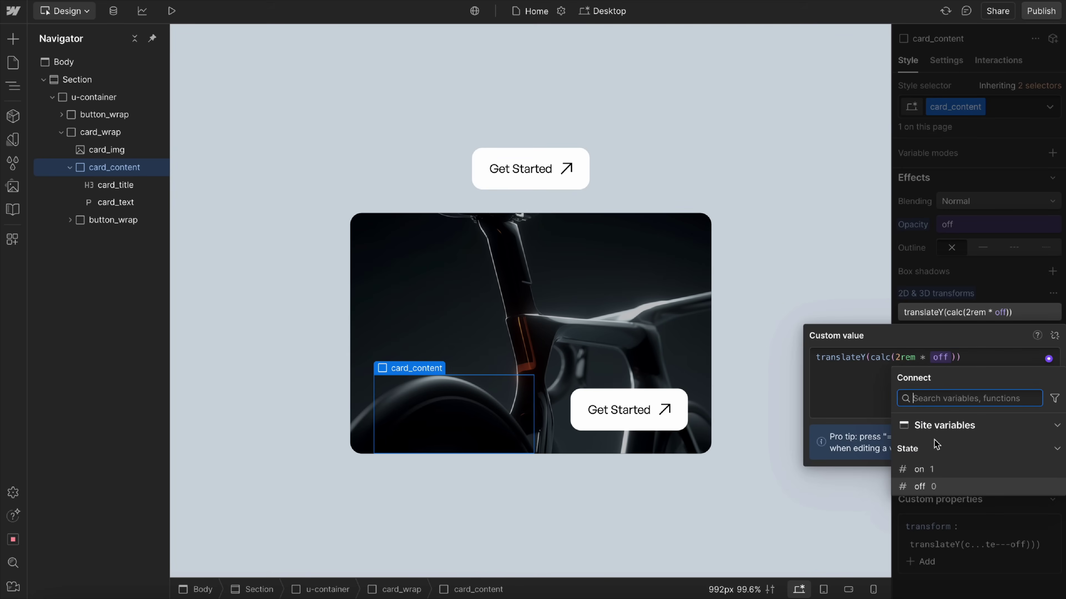
{"action": "left_click", "coordinate": [926, 475]}
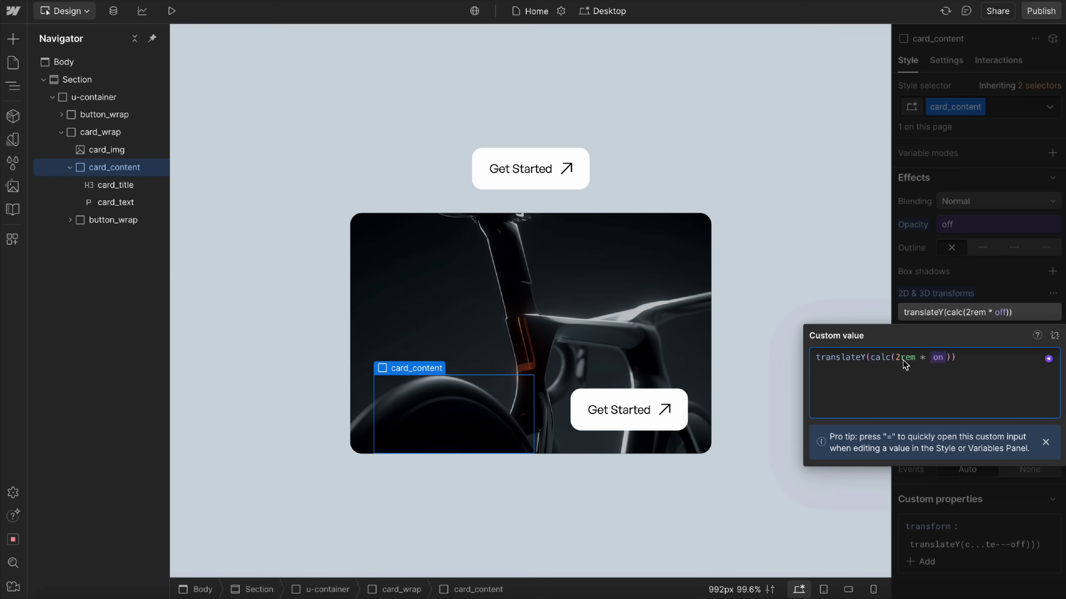
{"action": "left_click", "coordinate": [973, 272]}
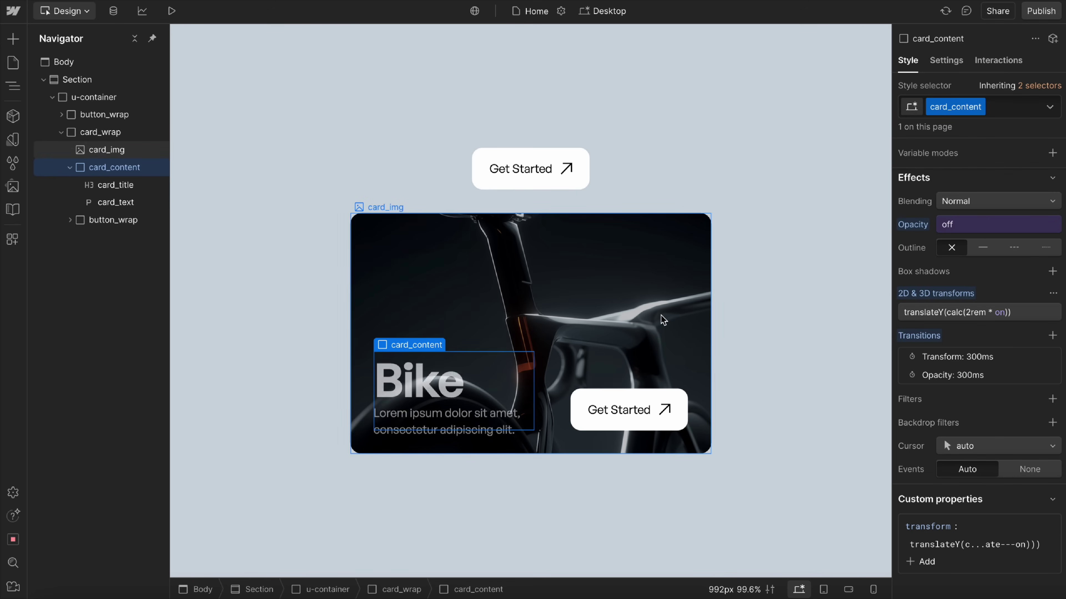
Check the translateY calculation in card_content's transform.
{"action": "left_click", "coordinate": [999, 311]}
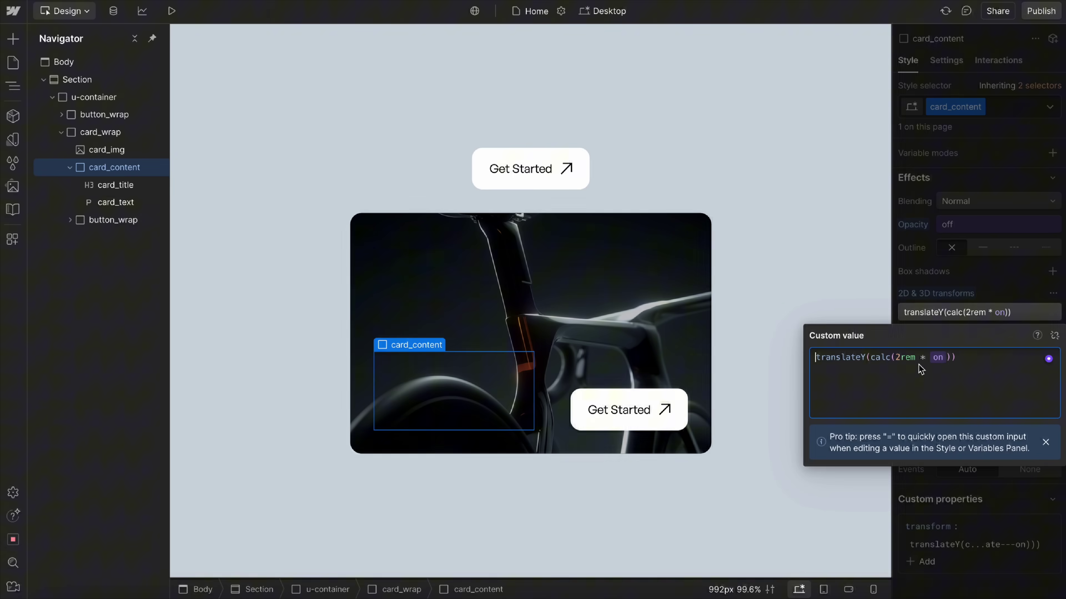
{"action": "left_click", "coordinate": [980, 290]}
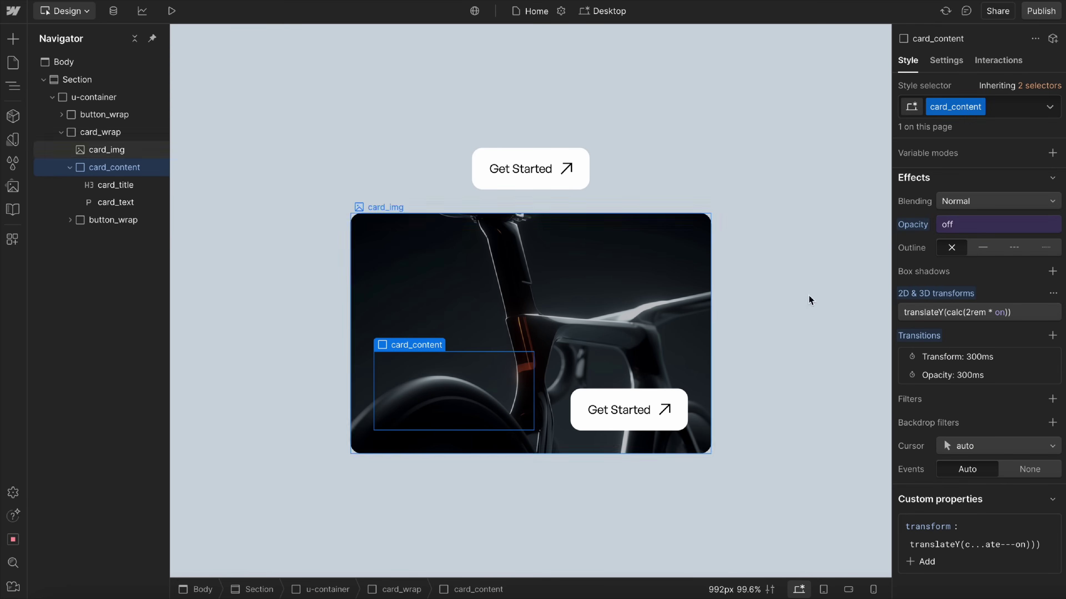
{"action": "left_click", "coordinate": [1010, 318]}
{"action": "key", "text": "Escape"}
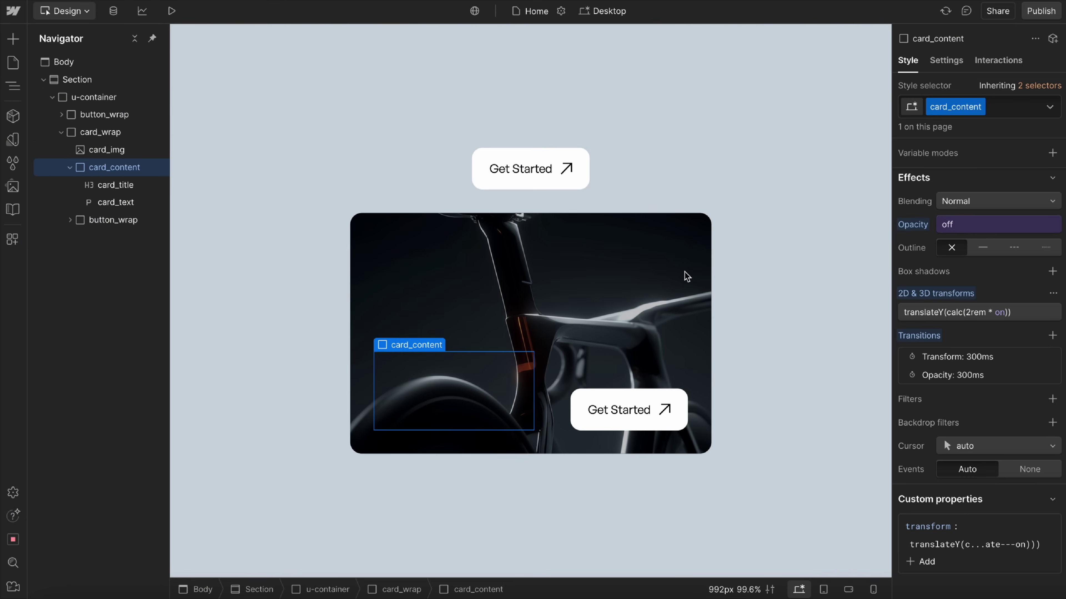
Add a custom transform property to card_img with the value translateY(calc(2rem * on)).
{"action": "left_click", "coordinate": [109, 150]}
{"action": "scroll", "coordinate": [977, 419], "scroll_direction": "down", "scroll_amount": 1}
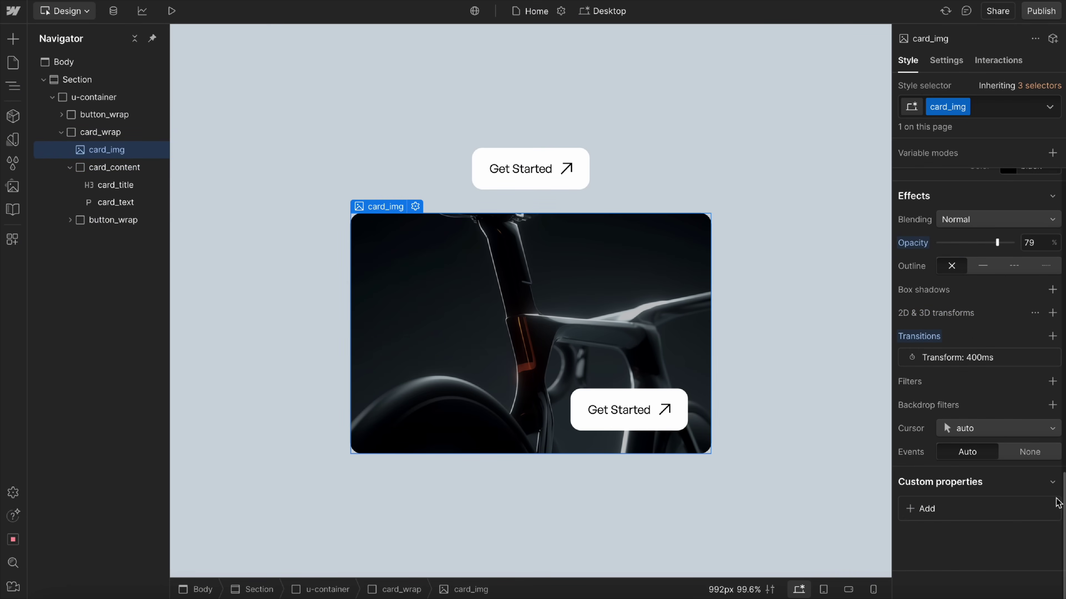
{"action": "left_click", "coordinate": [928, 519]}
{"action": "type", "text": "transform"}
{"action": "key", "text": "Return"}
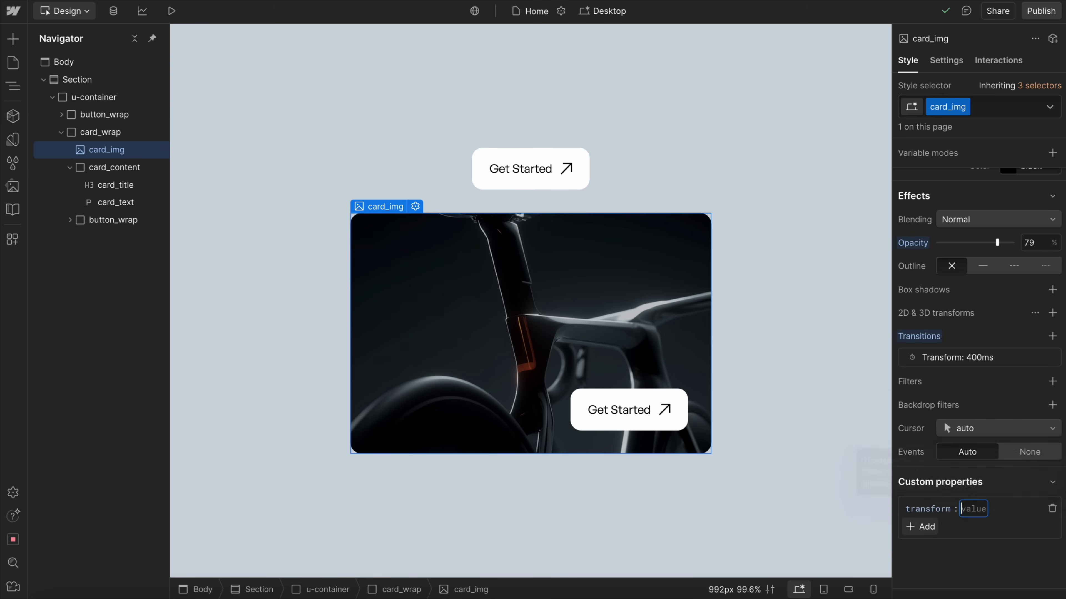
{"action": "key", "text": "super+v"}
{"action": "key", "text": "Return"}
Change card_img's transform value to scale(calc(1 + 0.2 * on)).
{"action": "left_click", "coordinate": [922, 333]}
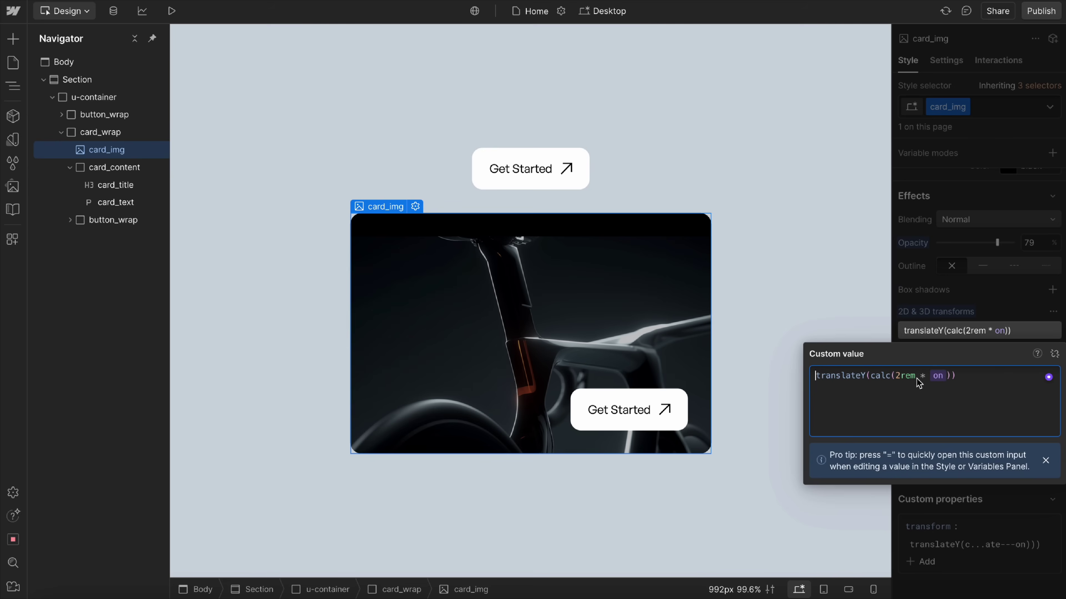
{"action": "double_click", "coordinate": [867, 375]}
{"action": "type", "text": "scale"}
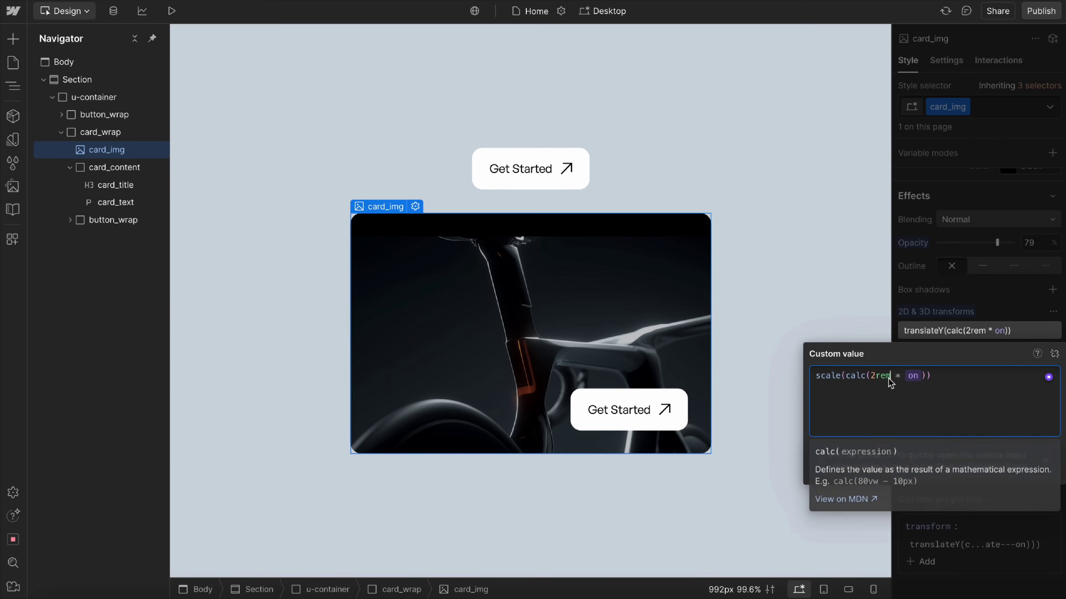
{"action": "double_click", "coordinate": [876, 376]}
{"action": "type", "text": "1"}
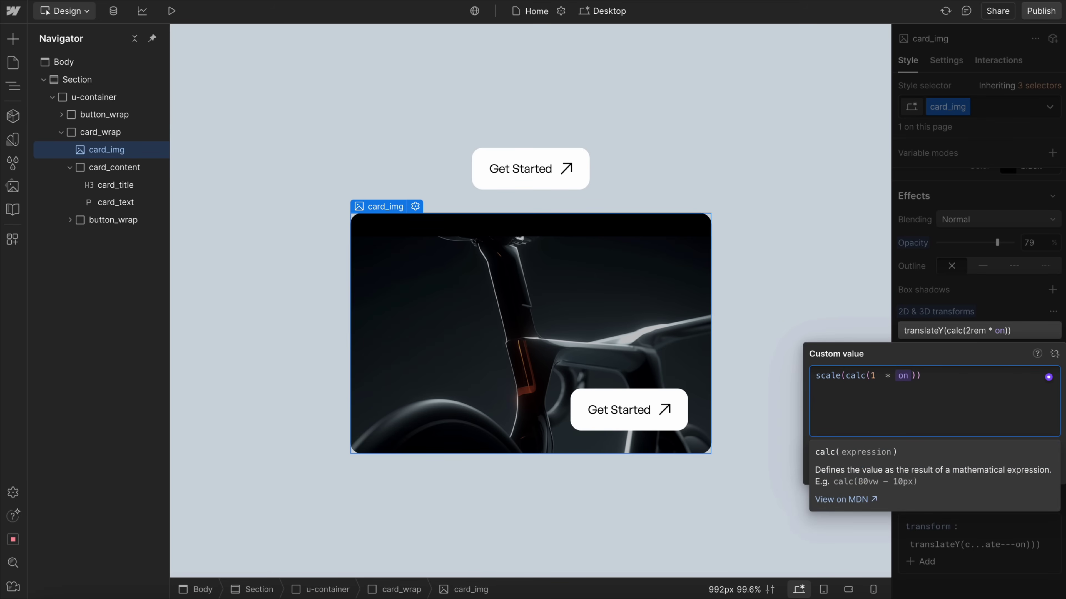
{"action": "type", "text": " + 0.2"}
{"action": "key", "text": "Return"}
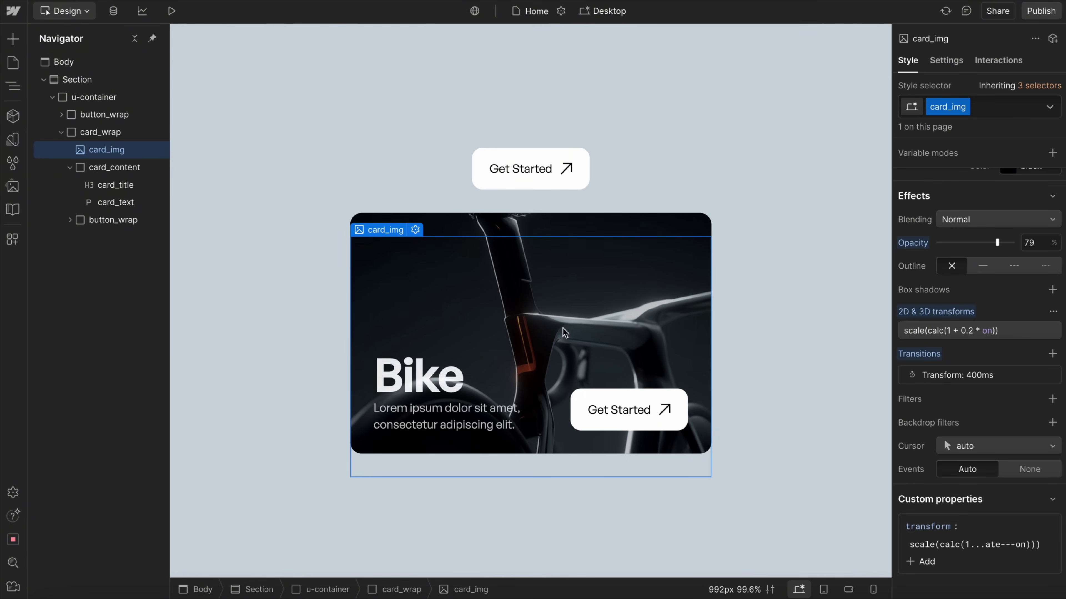
Switch the variable in card_img's scale calculation to off.
{"action": "left_click", "coordinate": [980, 335]}
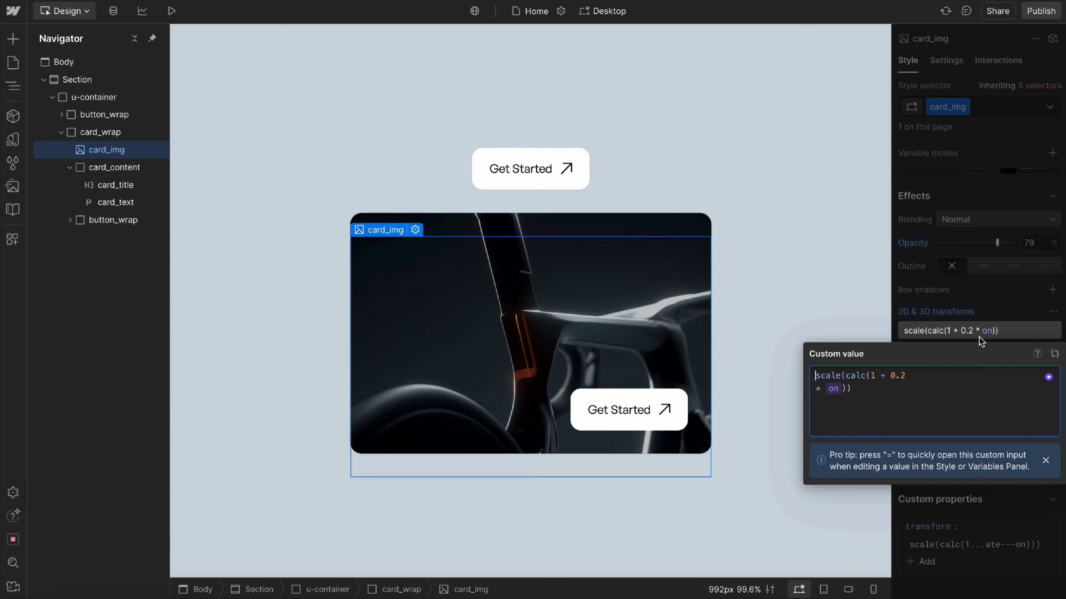
{"action": "left_click", "coordinate": [846, 419]}
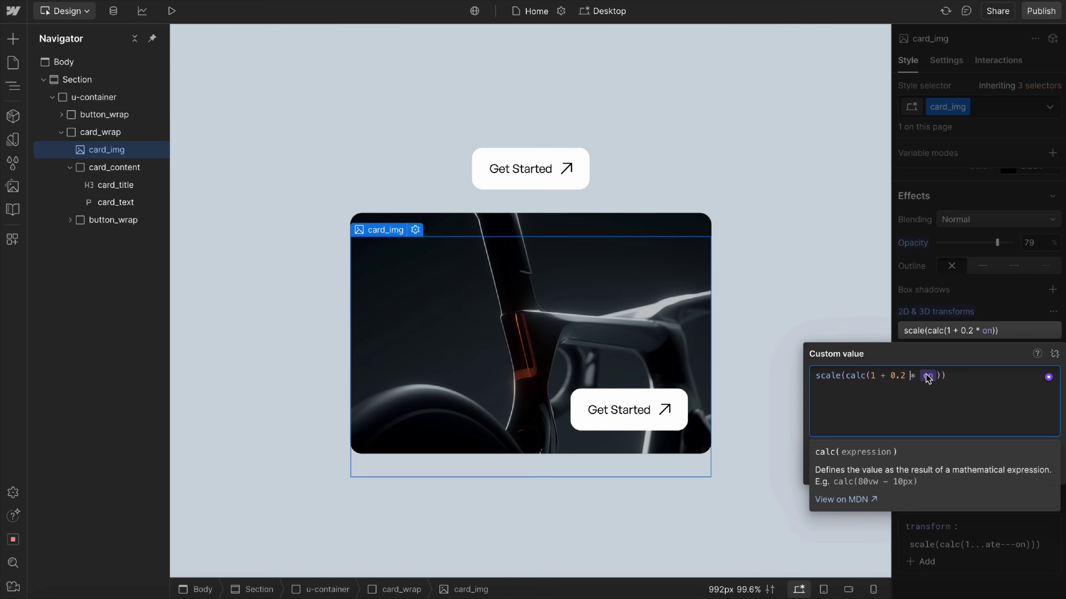
{"action": "left_click", "coordinate": [927, 375]}
{"action": "left_click", "coordinate": [923, 505]}
{"action": "left_click", "coordinate": [785, 293]}
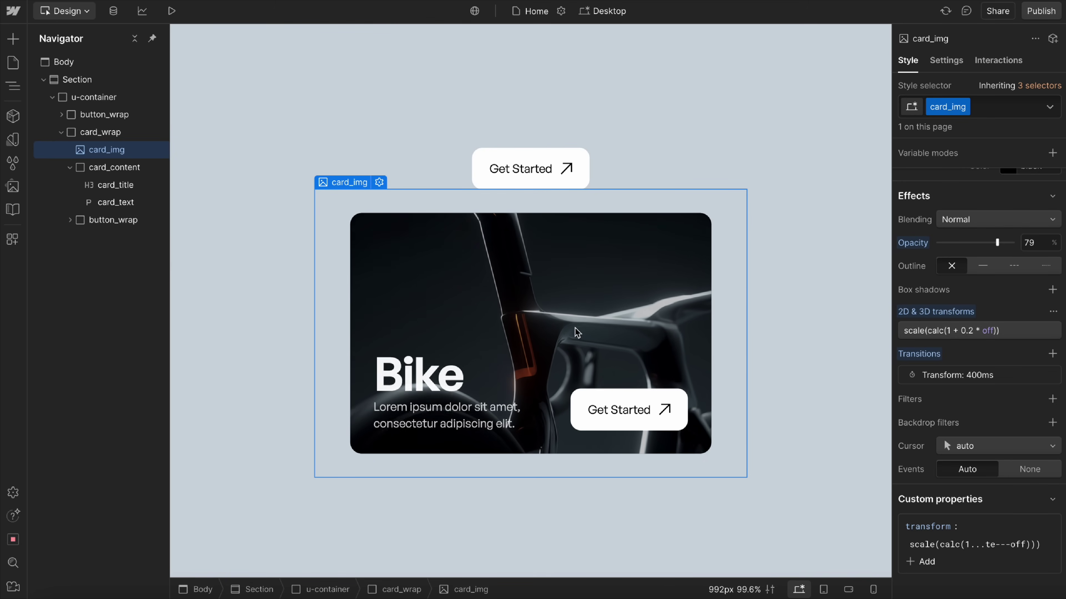
Add a custom transform property to button_arrow with the value translateY(calc(2rem * var(--state---on))).
{"action": "left_click", "coordinate": [581, 173]}
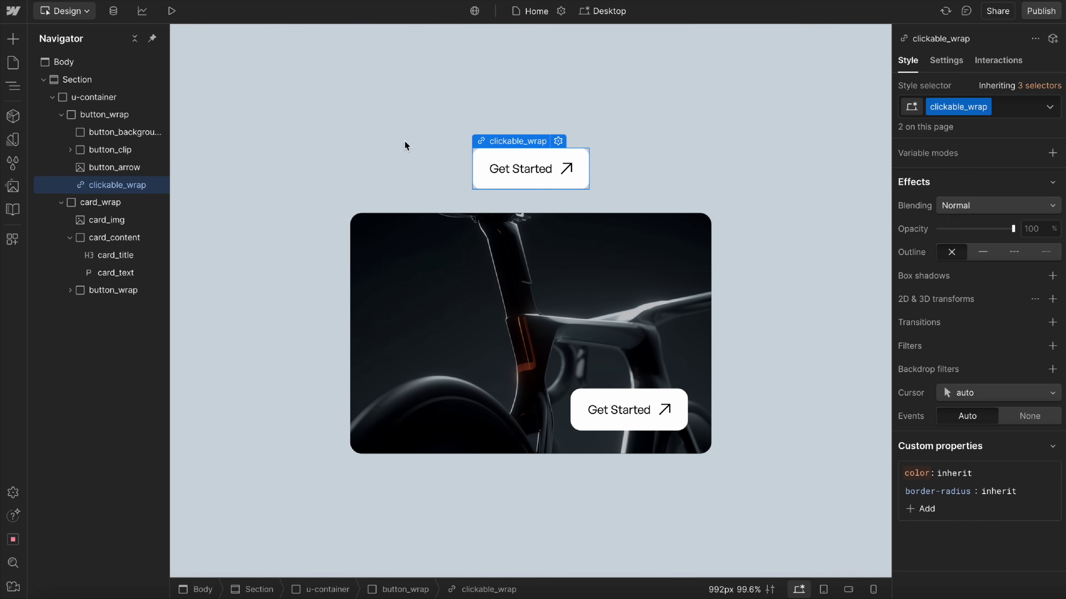
{"action": "left_click", "coordinate": [115, 115]}
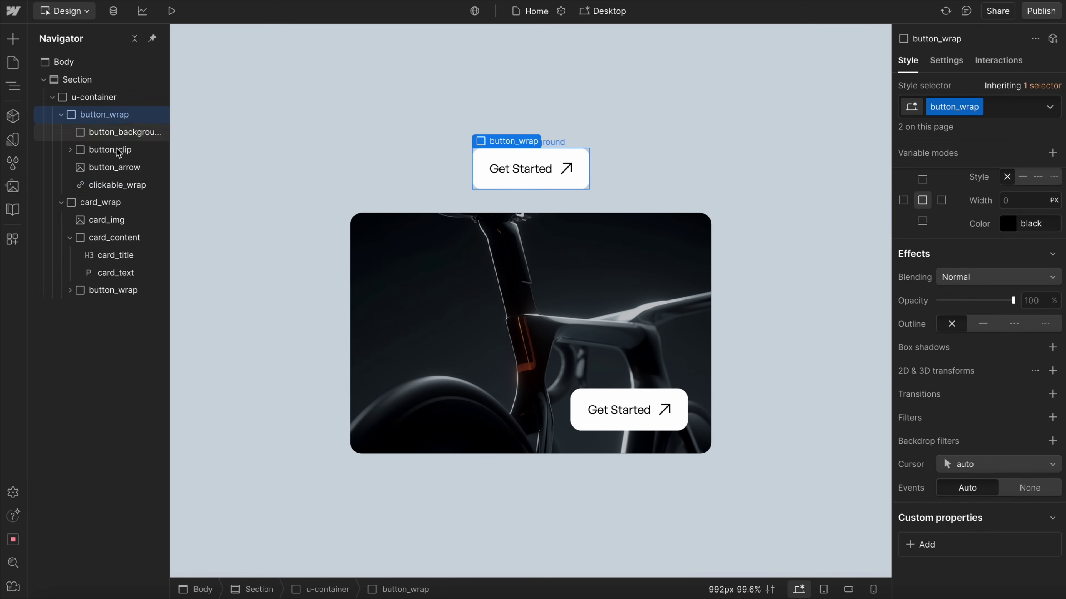
{"action": "left_click", "coordinate": [117, 168]}
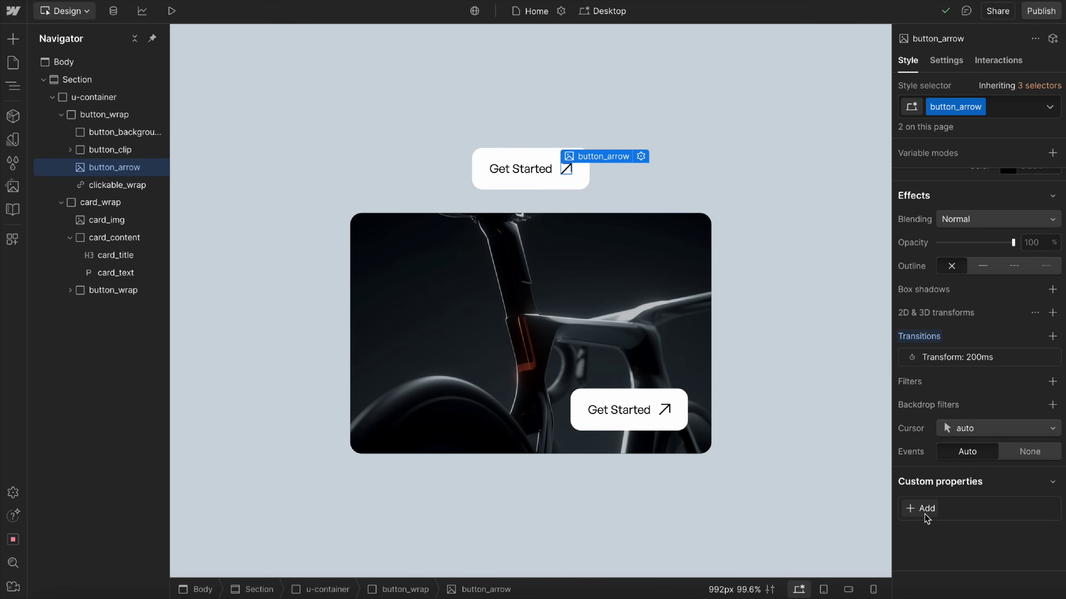
{"action": "left_click", "coordinate": [918, 508]}
{"action": "type", "text": "transform"}
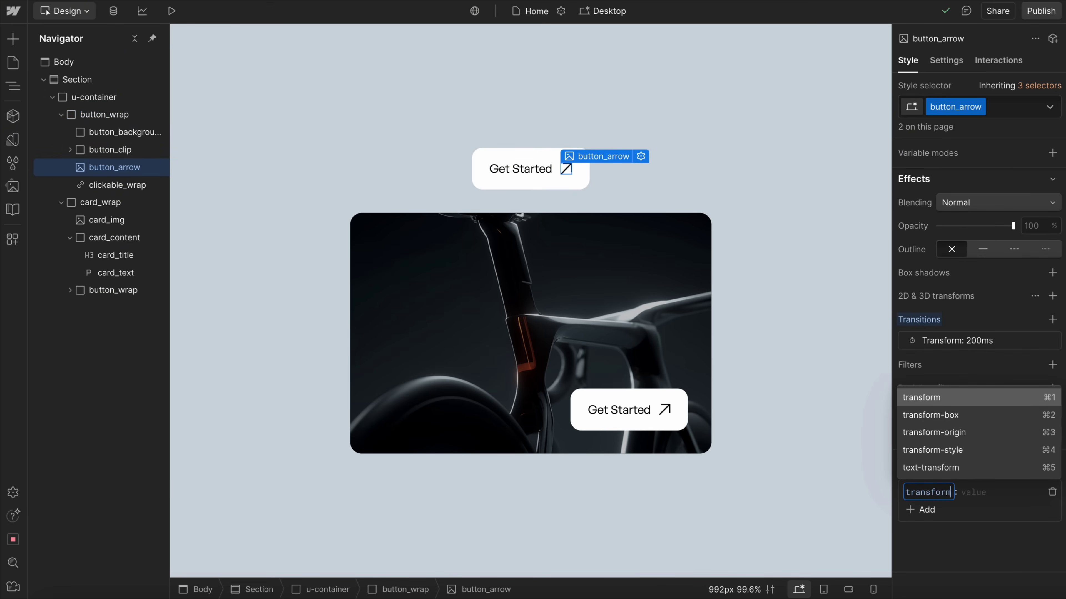
{"action": "key", "text": "Tab"}
{"action": "type", "text": "translateY(calc(2rem * var(--state---on)))"}
{"action": "key", "text": "Return"}
Change button_arrow's transform value to rotate(calc(45deg * on)).
{"action": "left_click", "coordinate": [980, 319]}
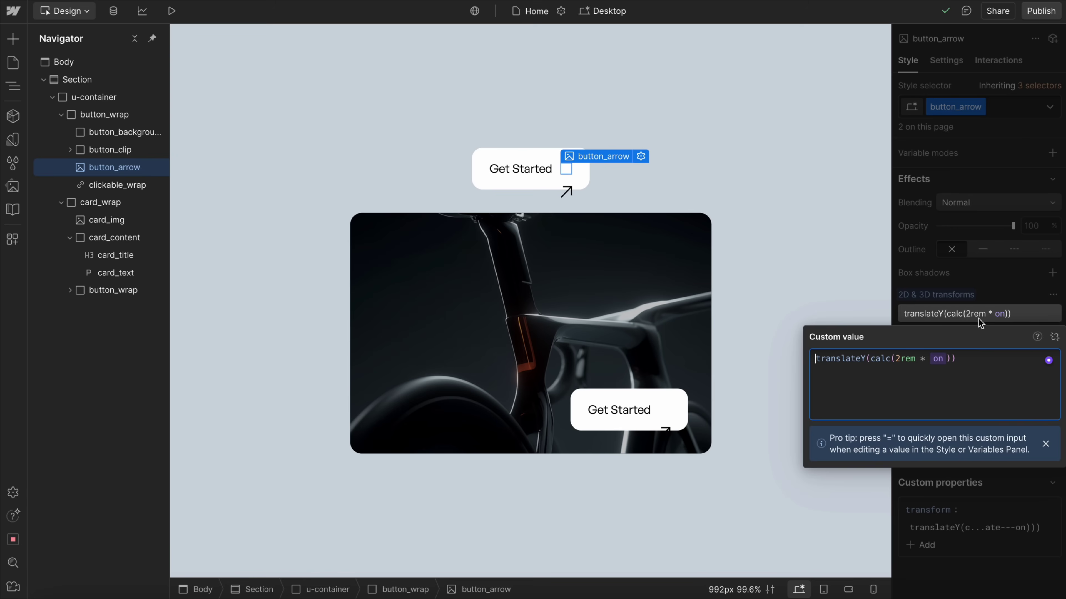
{"action": "double_click", "coordinate": [863, 358]}
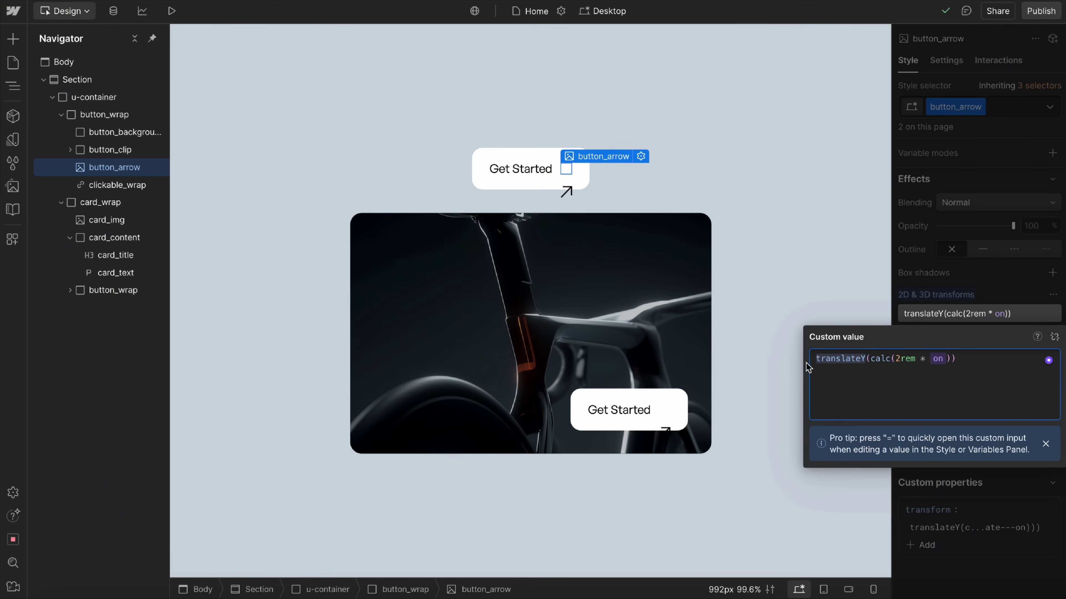
{"action": "type", "text": "roat"}
{"action": "key", "text": "BackSpace"}
{"action": "key", "text": "BackSpace"}
{"action": "type", "text": "tate"}
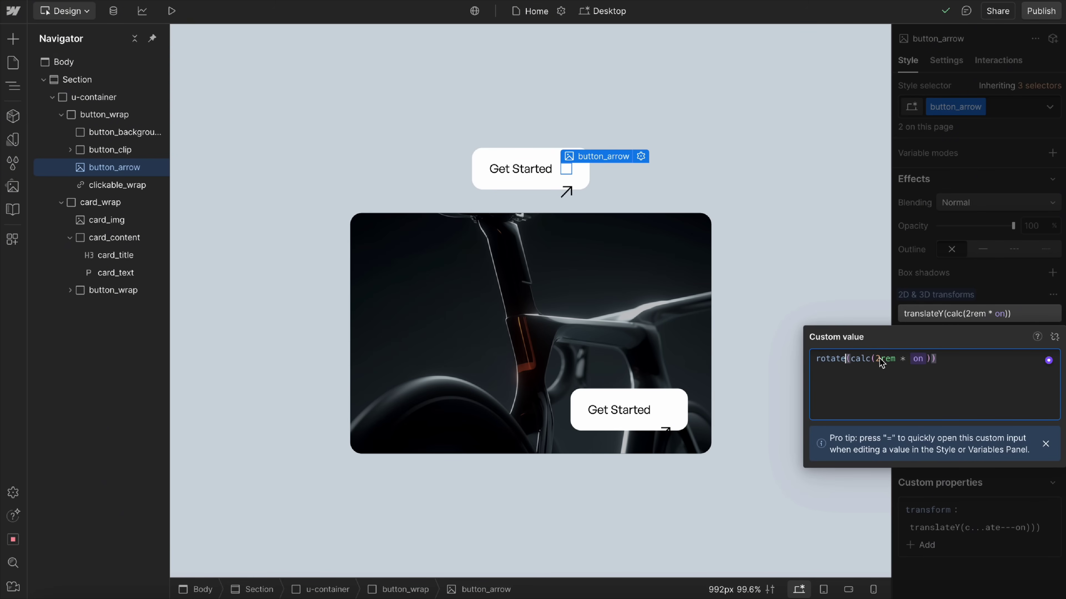
{"action": "double_click", "coordinate": [880, 358]}
{"action": "type", "text": "45"}
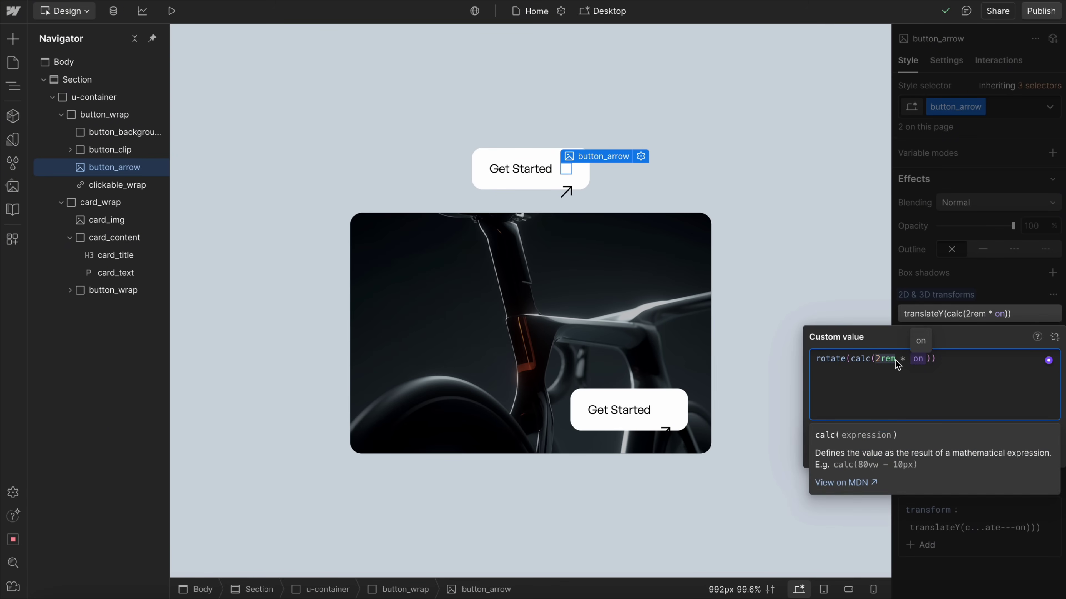
{"action": "type", "text": "deg"}
{"action": "left_click", "coordinate": [985, 257]}
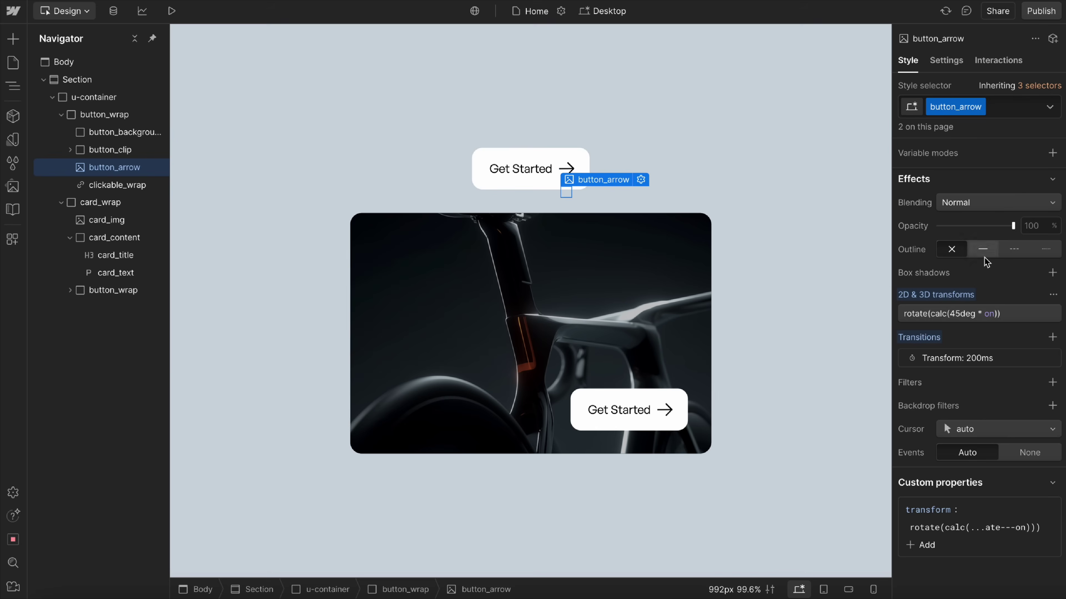
Switch the variable in button_arrow's rotate calculation to off.
{"action": "left_click", "coordinate": [976, 315]}
{"action": "left_click", "coordinate": [923, 359]}
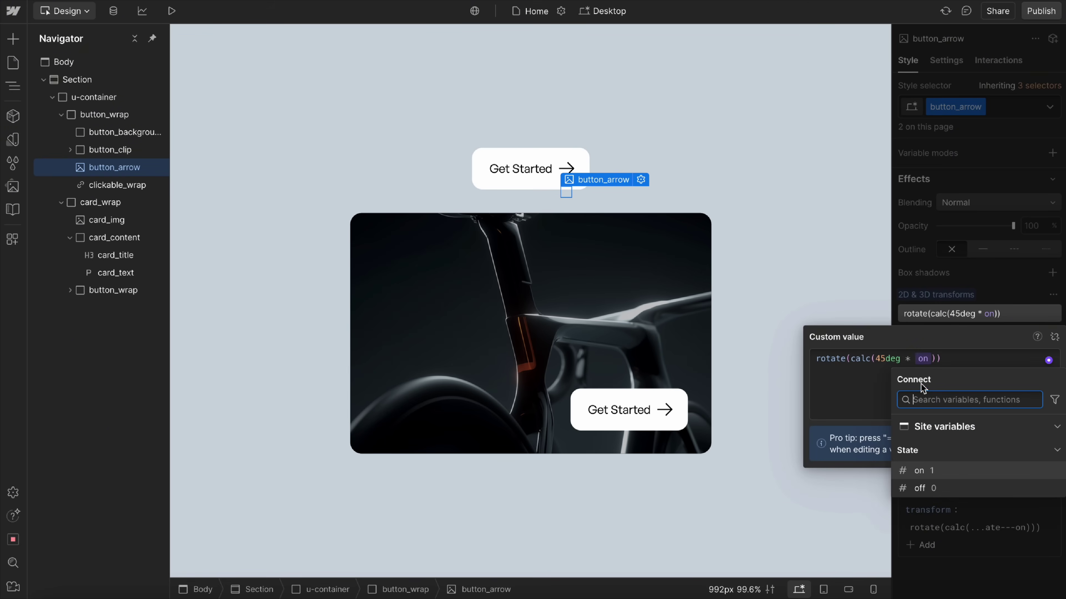
{"action": "left_click", "coordinate": [920, 488]}
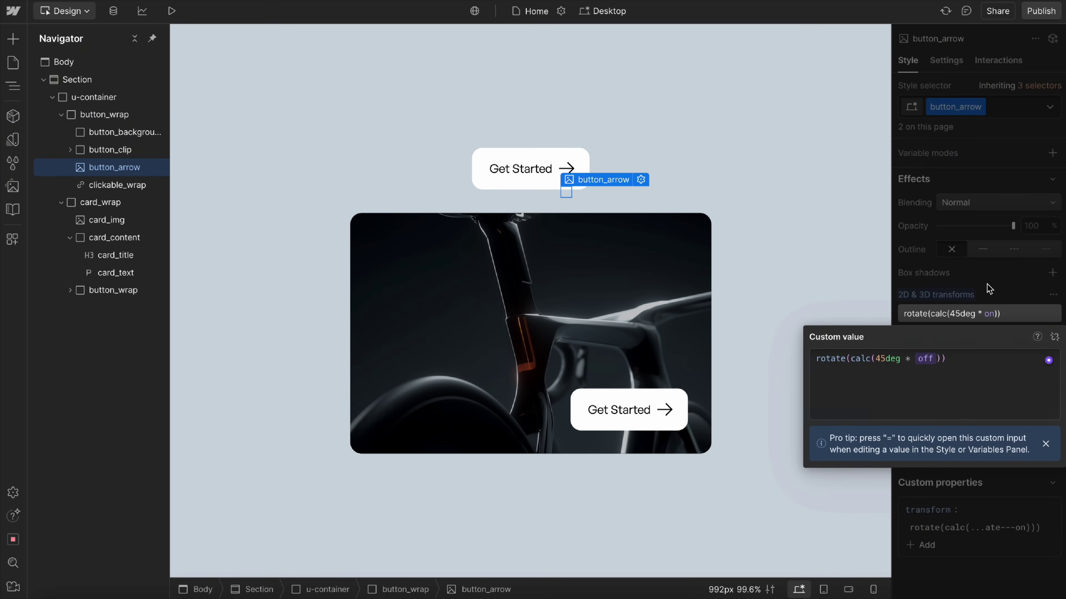
{"action": "left_click", "coordinate": [821, 174]}
{"action": "left_click", "coordinate": [533, 201]}
{"action": "left_click", "coordinate": [545, 182]}
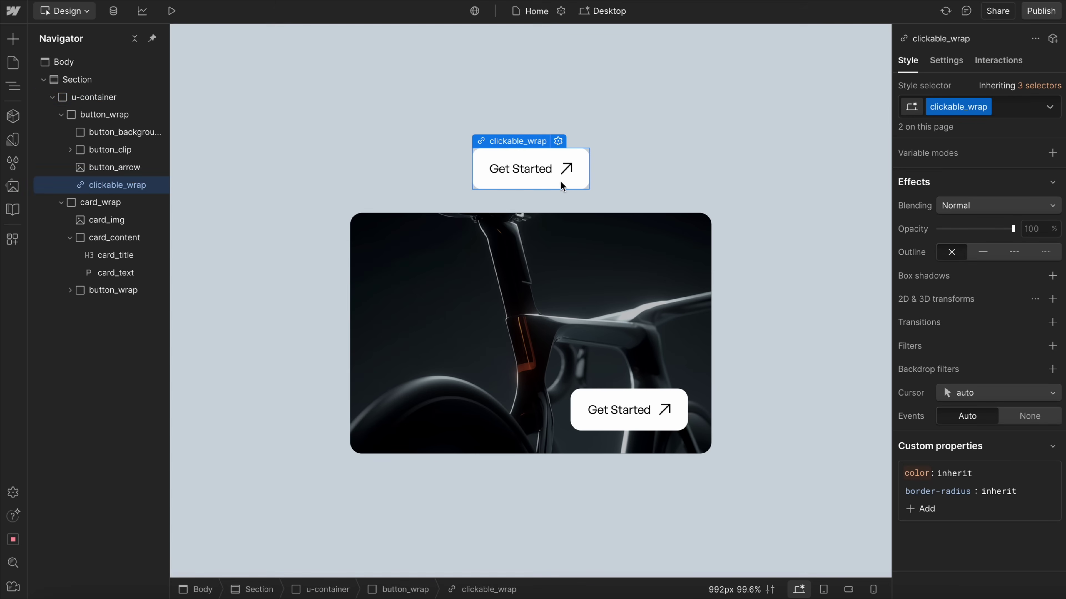
Apply the Active mode of the State variables to the Hover state of button_wrap.
{"action": "left_click", "coordinate": [1050, 107]}
{"action": "left_click", "coordinate": [1009, 103]}
{"action": "left_click", "coordinate": [105, 115]}
{"action": "left_click", "coordinate": [1050, 106]}
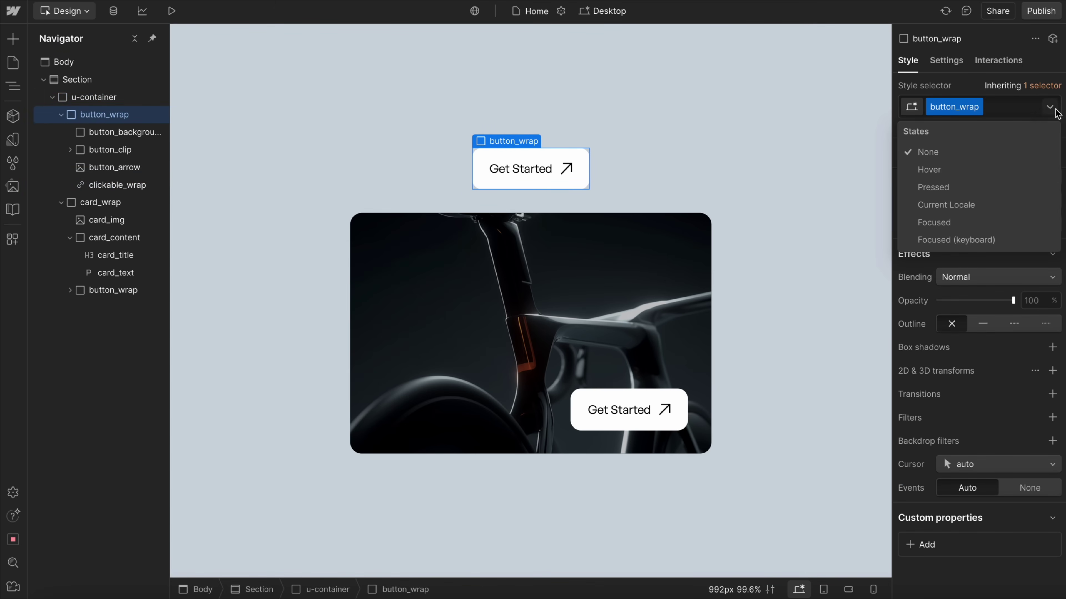
{"action": "left_click", "coordinate": [1041, 103]}
{"action": "left_click", "coordinate": [1043, 105]}
{"action": "left_click", "coordinate": [963, 178]}
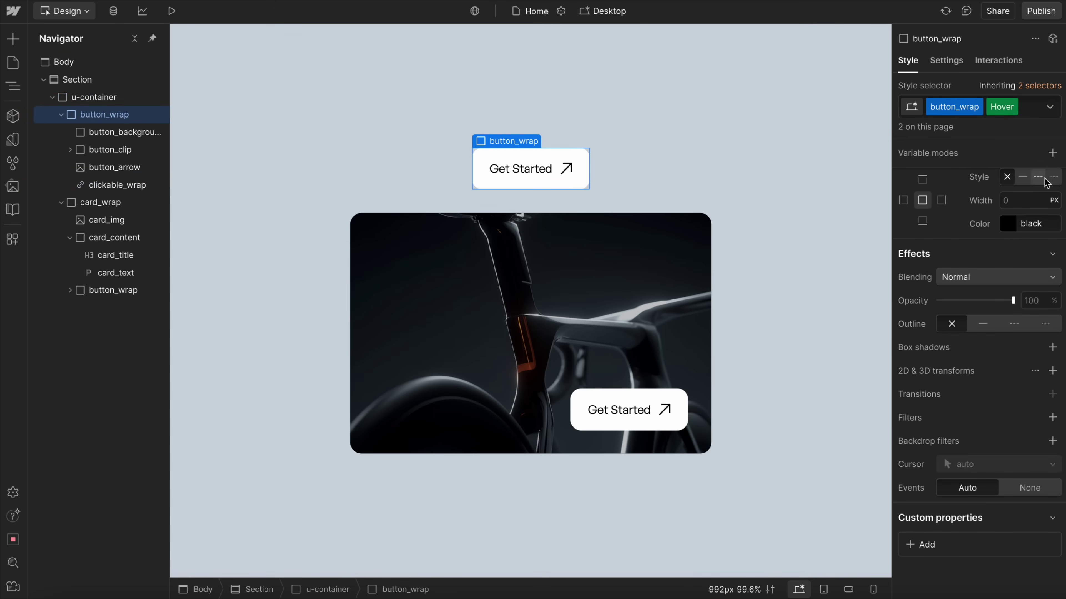
{"action": "left_click", "coordinate": [1053, 152]}
{"action": "mouse_move", "coordinate": [998, 195]}
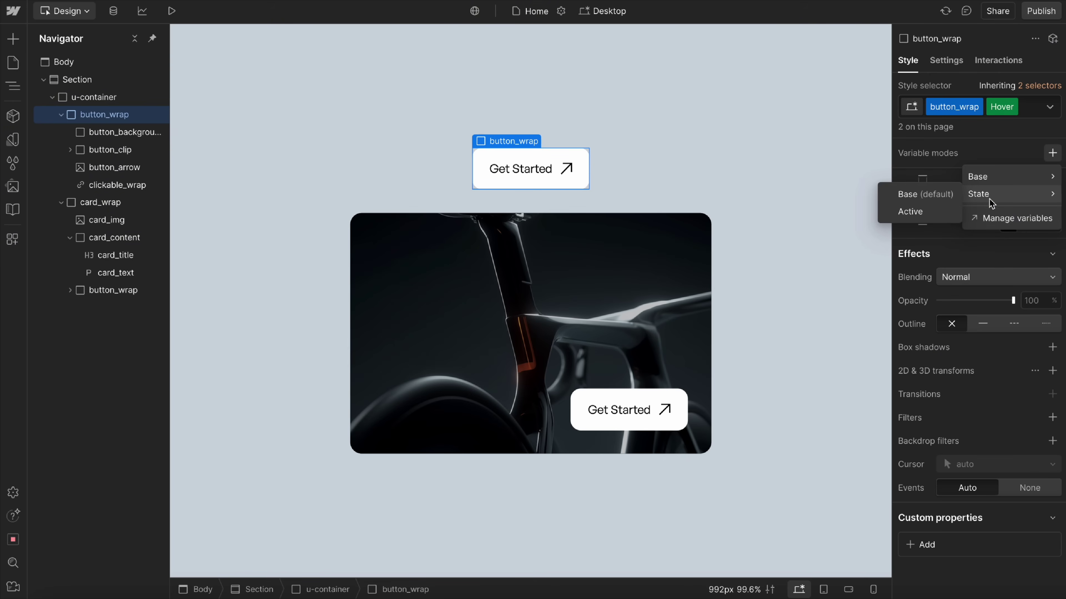
{"action": "left_click", "coordinate": [933, 216]}
{"action": "left_click", "coordinate": [752, 155]}
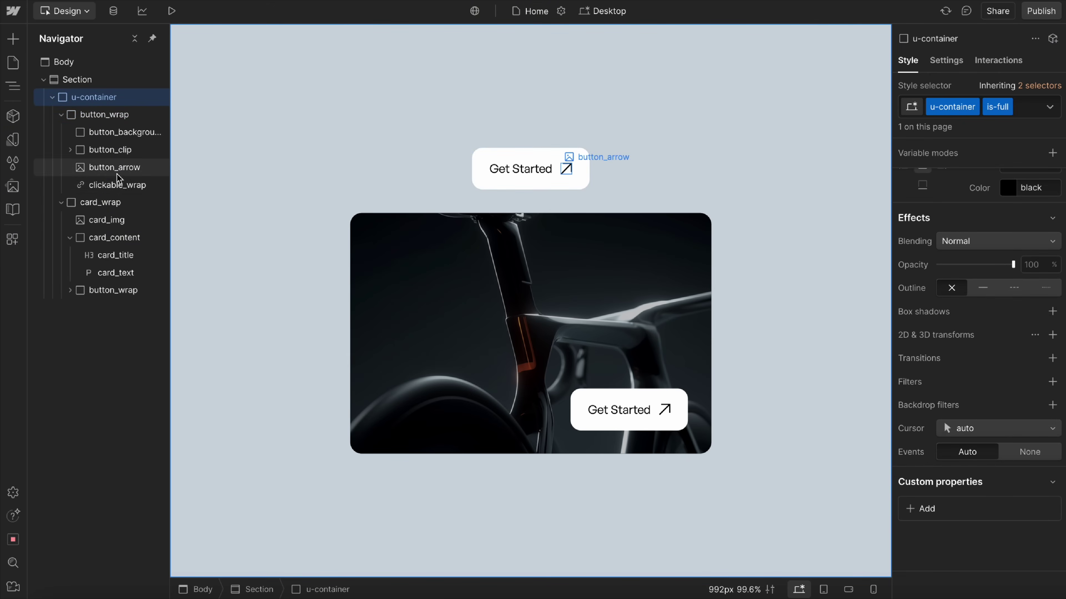
Open button_arrow's transform value and select the whole rotate calculation.
{"action": "left_click", "coordinate": [121, 185]}
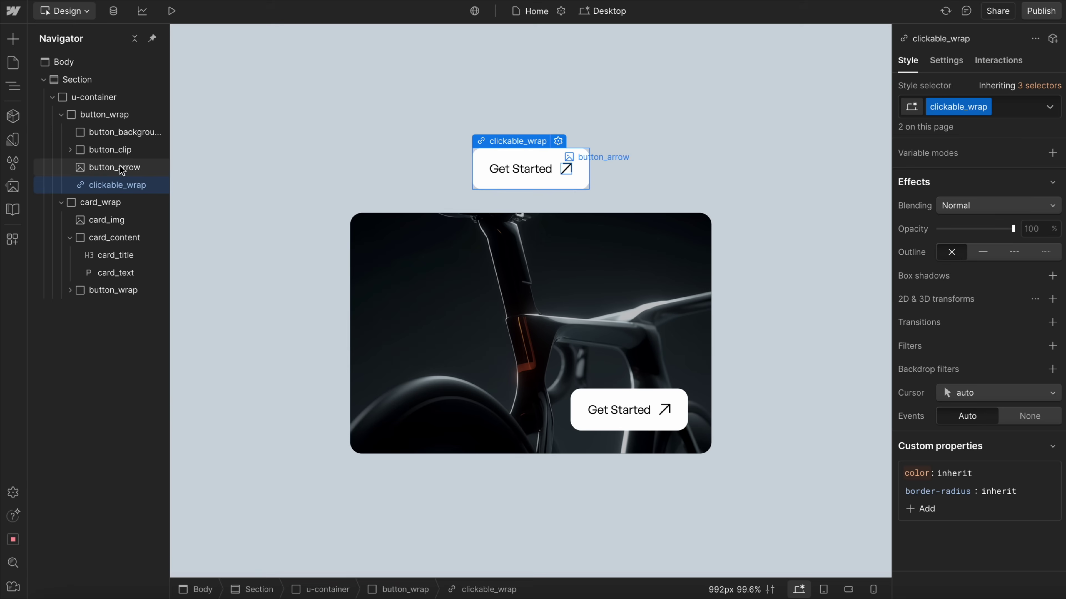
{"action": "left_click", "coordinate": [123, 168]}
{"action": "left_click", "coordinate": [971, 315]}
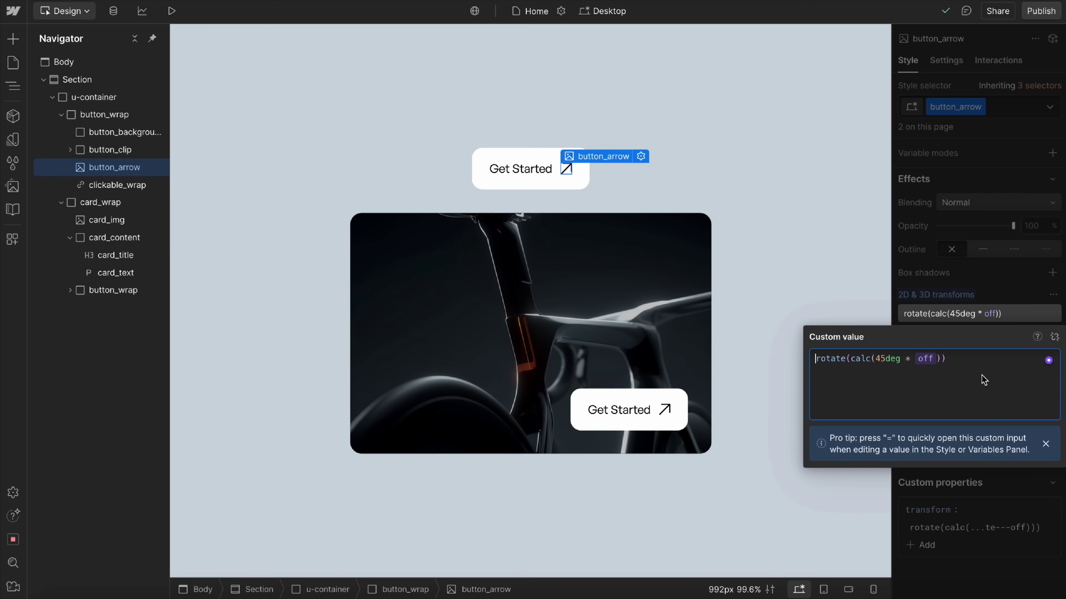
{"action": "key", "text": "ctrl+a"}
{"action": "left_click", "coordinate": [975, 283]}
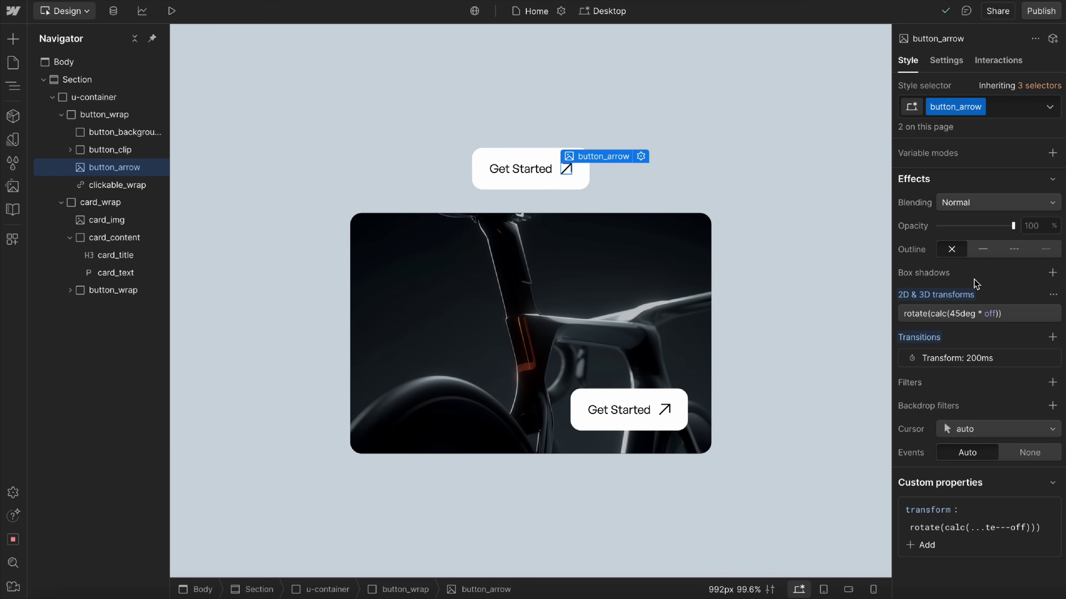
Add a Move transform of -100% on the Y axis to the first button_text in button_clip.
{"action": "left_click", "coordinate": [70, 149]}
{"action": "left_click", "coordinate": [119, 167]}
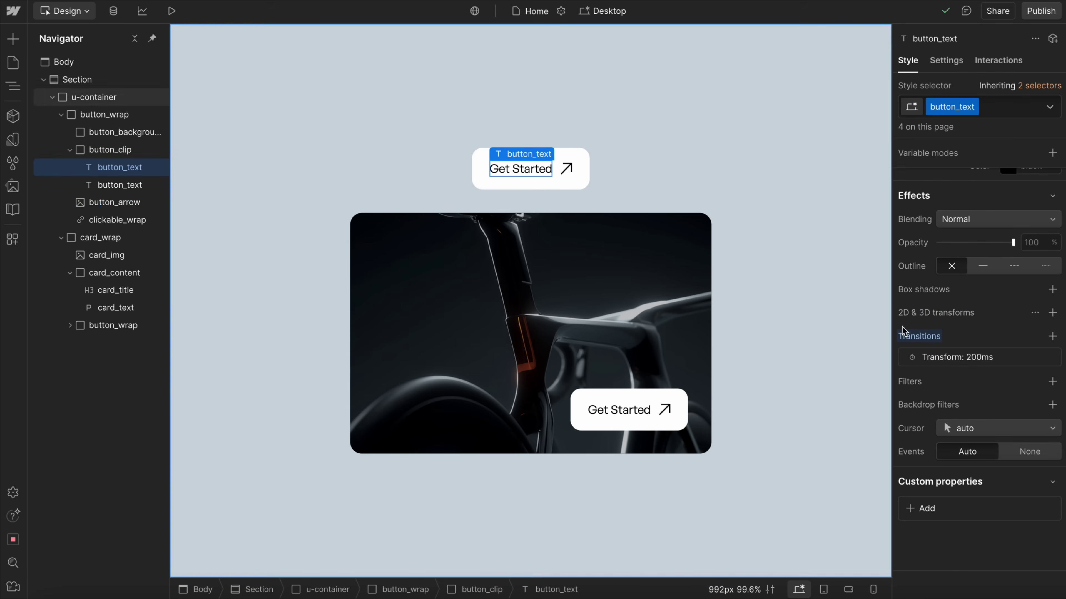
{"action": "left_click", "coordinate": [1053, 312]}
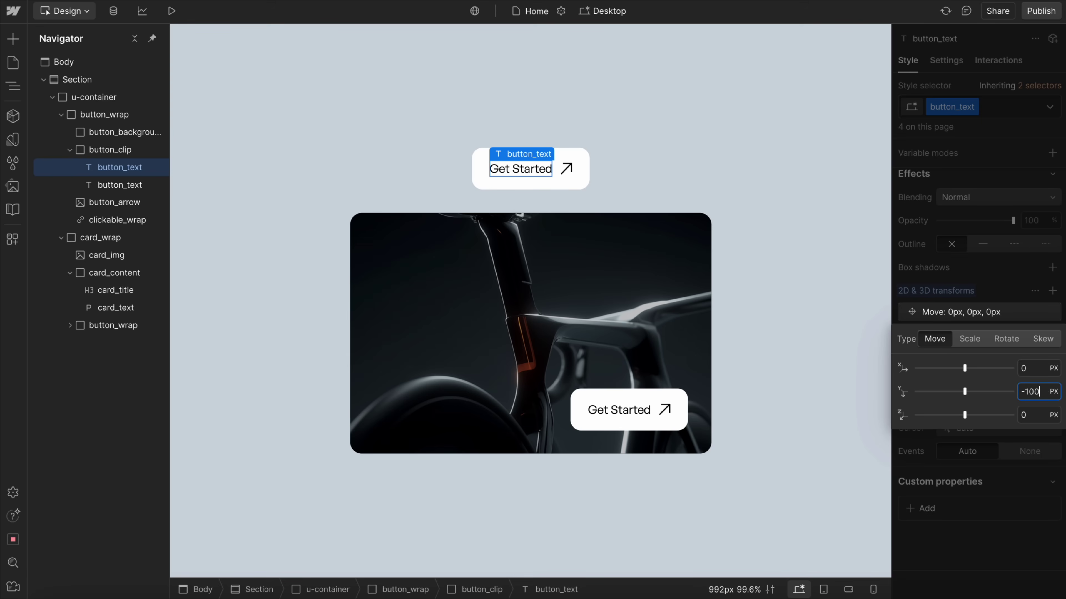
{"action": "key", "text": "Return"}
{"action": "left_click", "coordinate": [992, 302]}
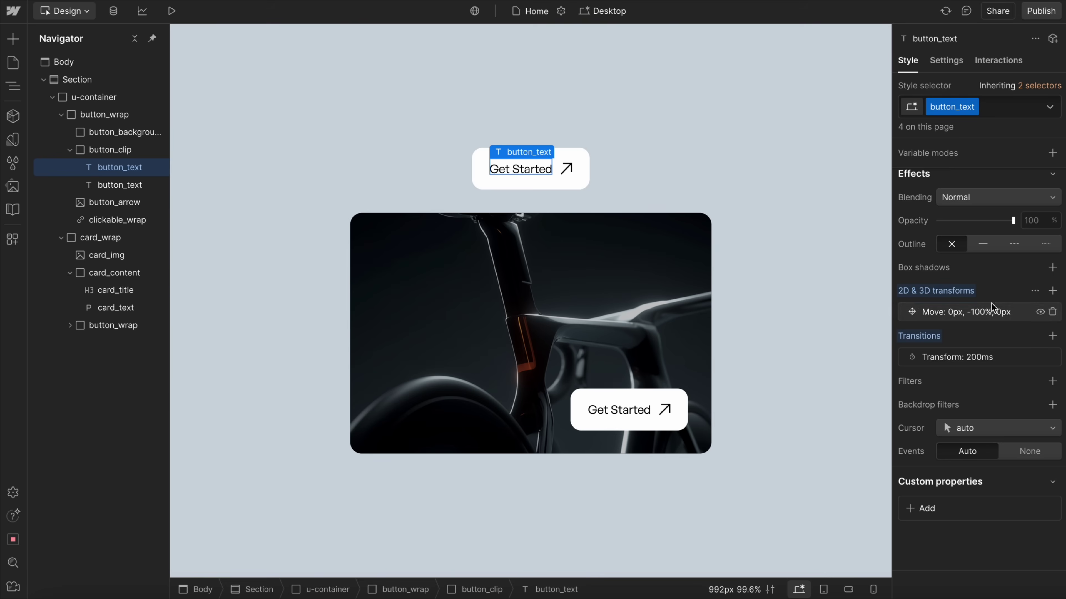
Add a custom transform property to the first button_text and paste in the copied rotate calculation.
{"action": "left_click", "coordinate": [924, 507]}
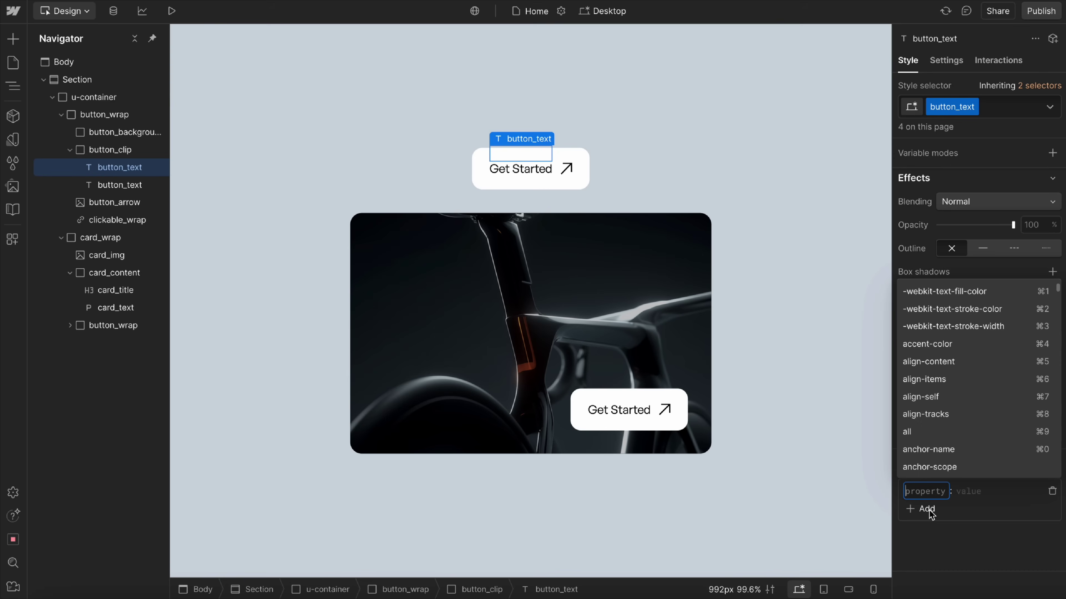
{"action": "type", "text": "transfor"}
{"action": "key", "text": "Tab"}
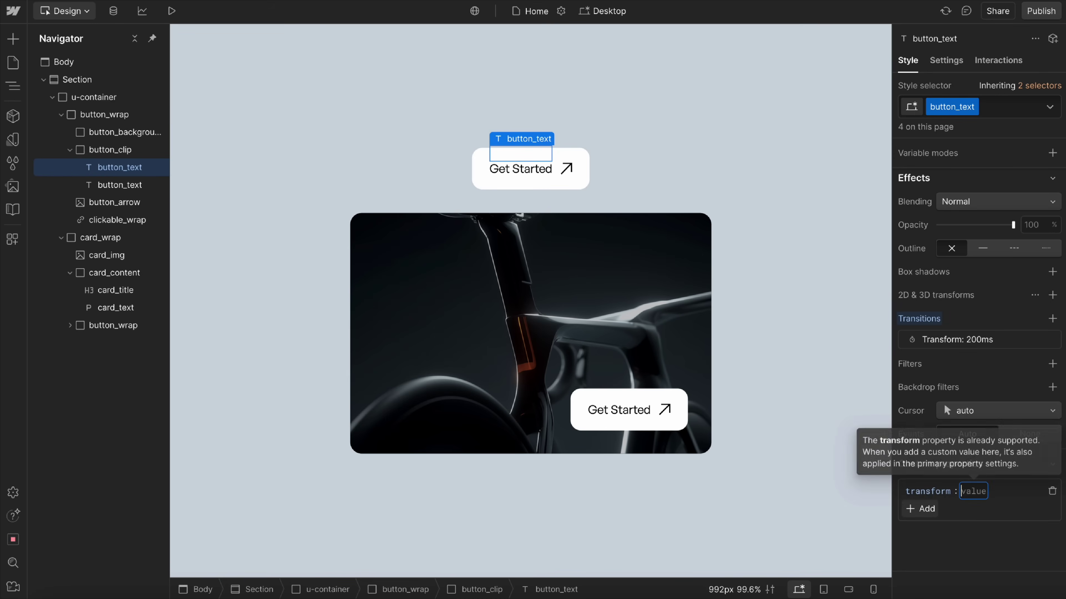
{"action": "key", "text": "super+v"}
Rewrite the first button_text's transform value as translateY(calc(-100% * off)), keeping the linked off variable.
{"action": "left_click", "coordinate": [962, 277]}
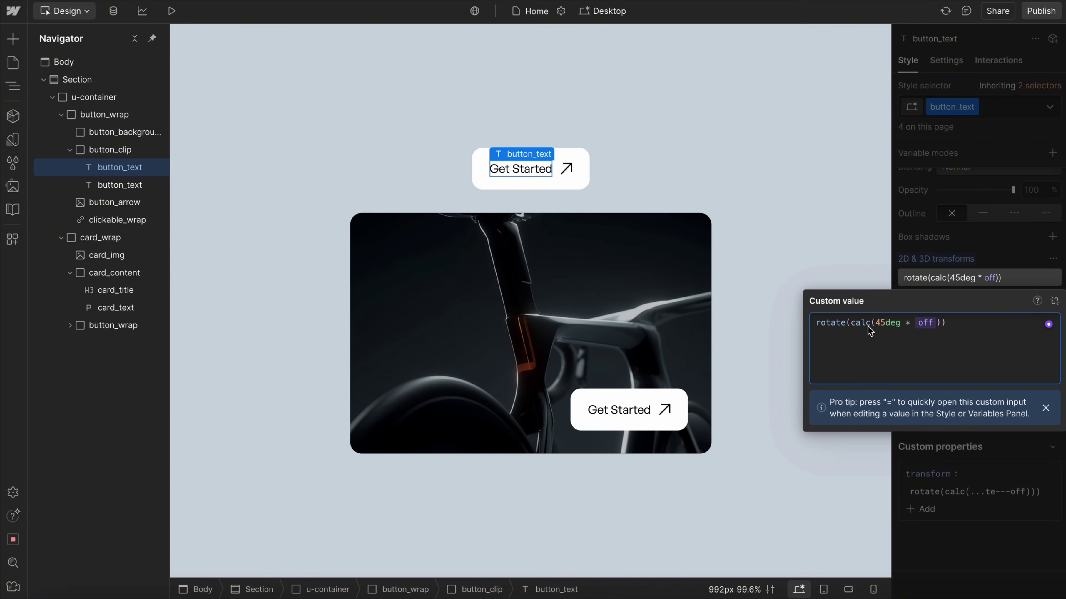
{"action": "double_click", "coordinate": [832, 323]}
{"action": "type", "text": "translte"}
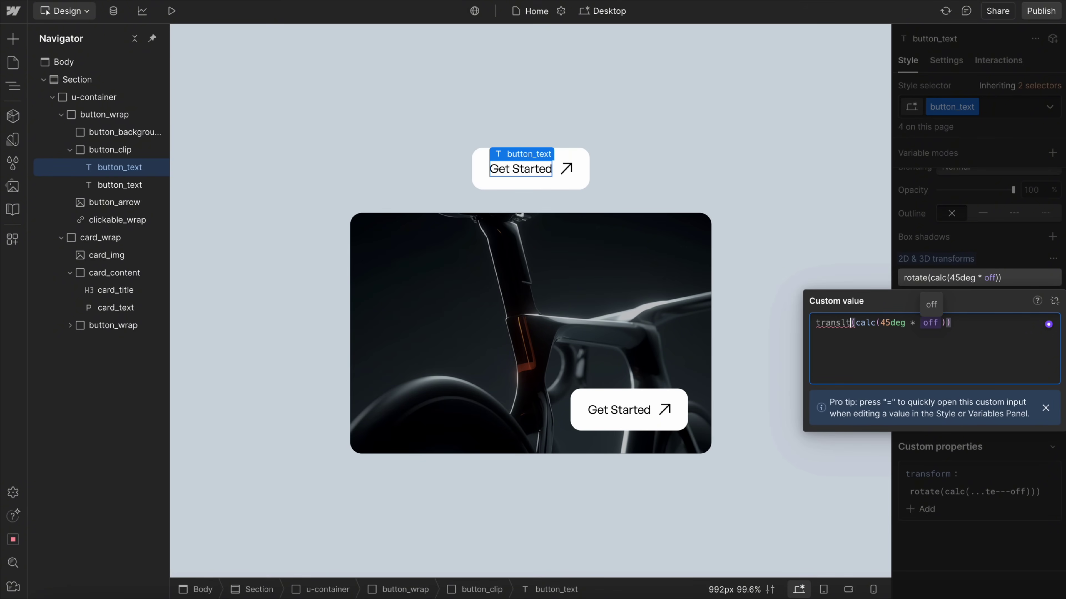
{"action": "key", "text": "BackSpace"}
{"action": "key", "text": "BackSpace"}
{"action": "key", "text": "BackSpace"}
{"action": "type", "text": "lateY"}
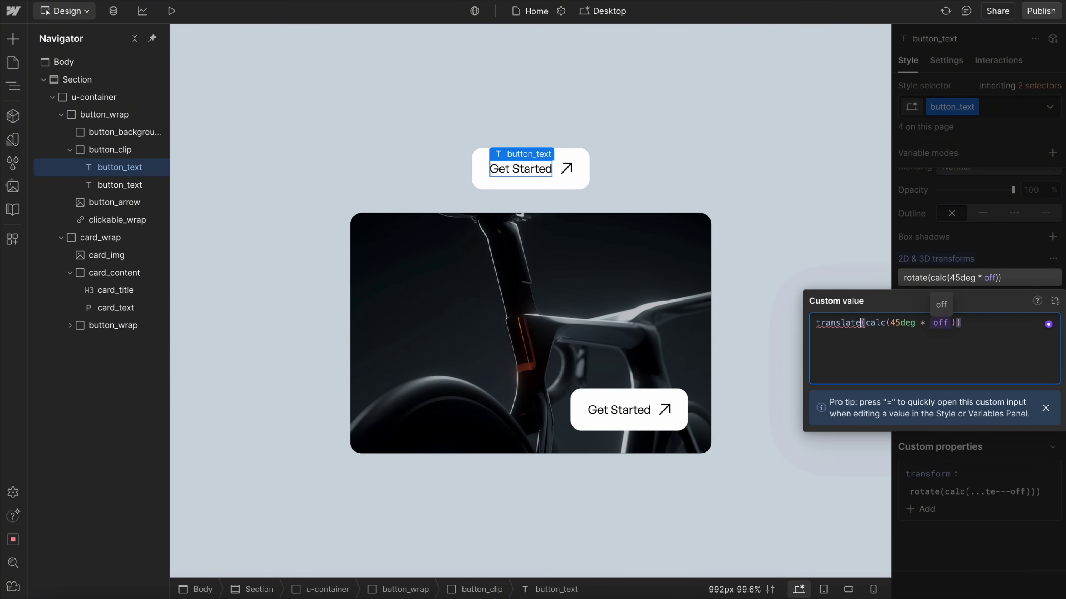
{"action": "double_click", "coordinate": [902, 323]}
{"action": "key", "text": "BackSpace"}
{"action": "type", "text": "-100"}
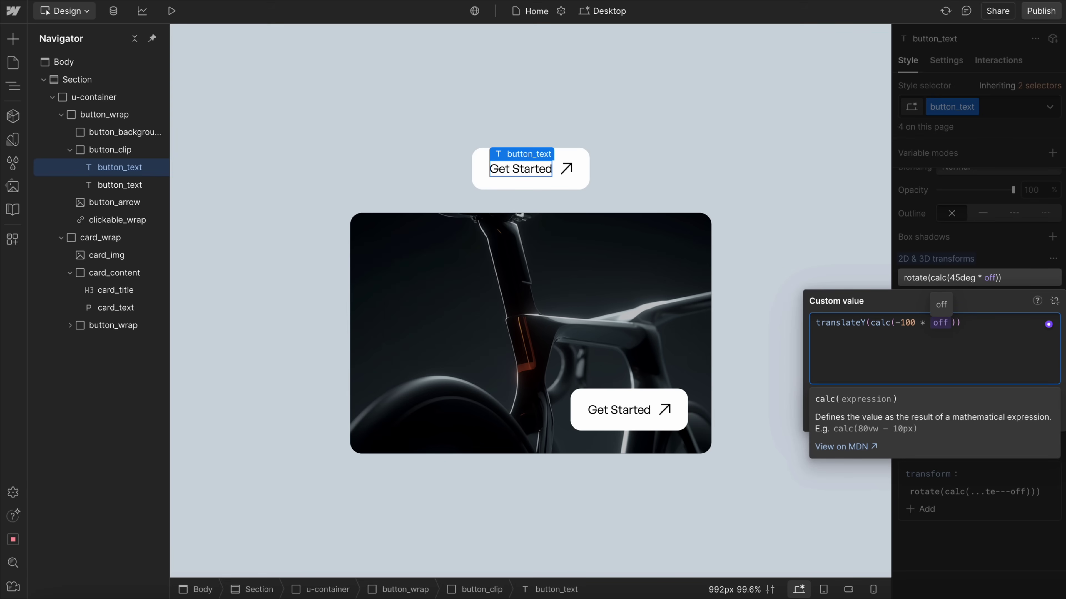
{"action": "left_click", "coordinate": [951, 260]}
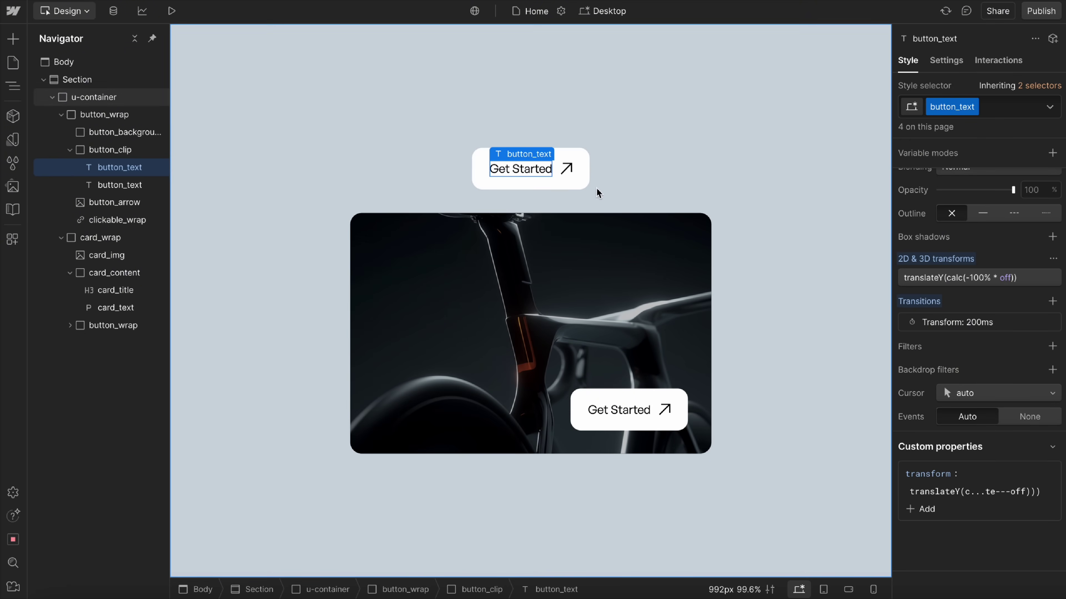
Switch the variable in button_text's translateY calculation to on.
{"action": "left_click", "coordinate": [973, 277]}
{"action": "left_click", "coordinate": [945, 323]}
{"action": "left_click", "coordinate": [923, 435]}
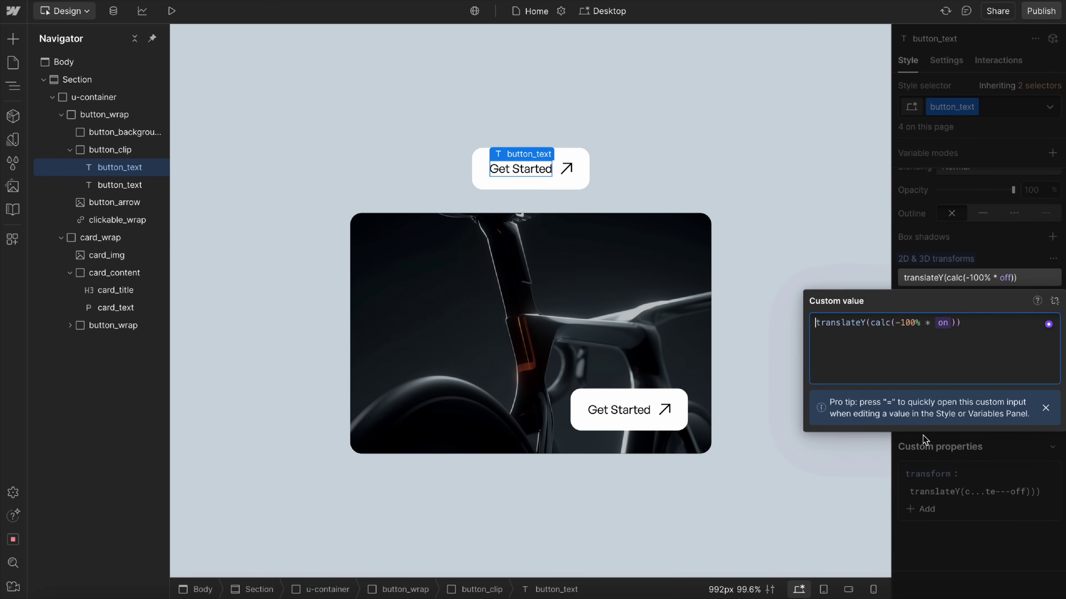
{"action": "left_click", "coordinate": [1003, 242]}
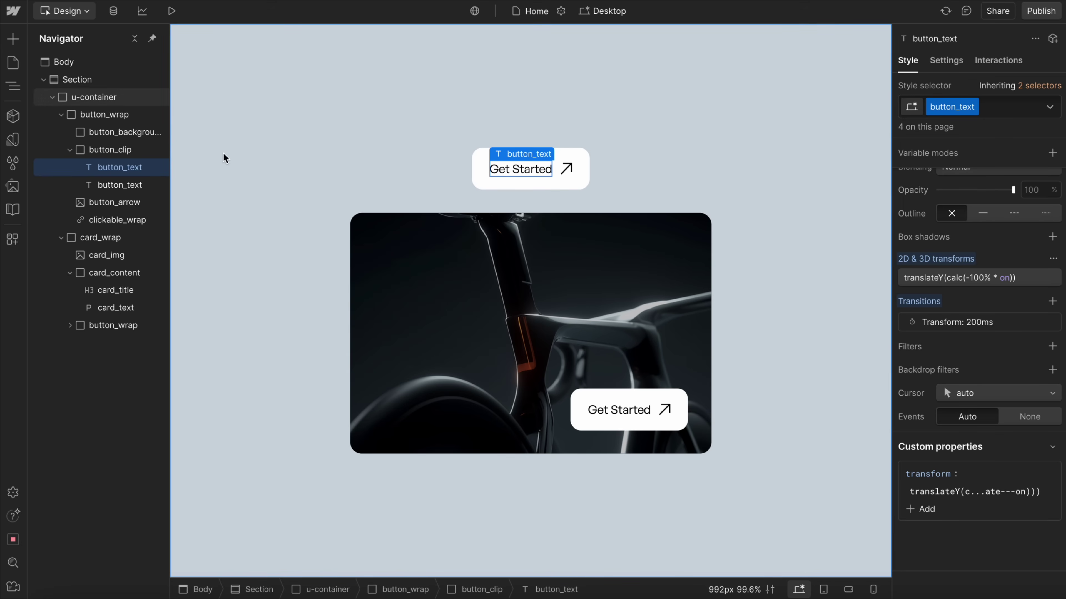
Examine the Hover states of the standalone button's clickable_wrap and its button_wrap.
{"action": "left_click", "coordinate": [577, 163]}
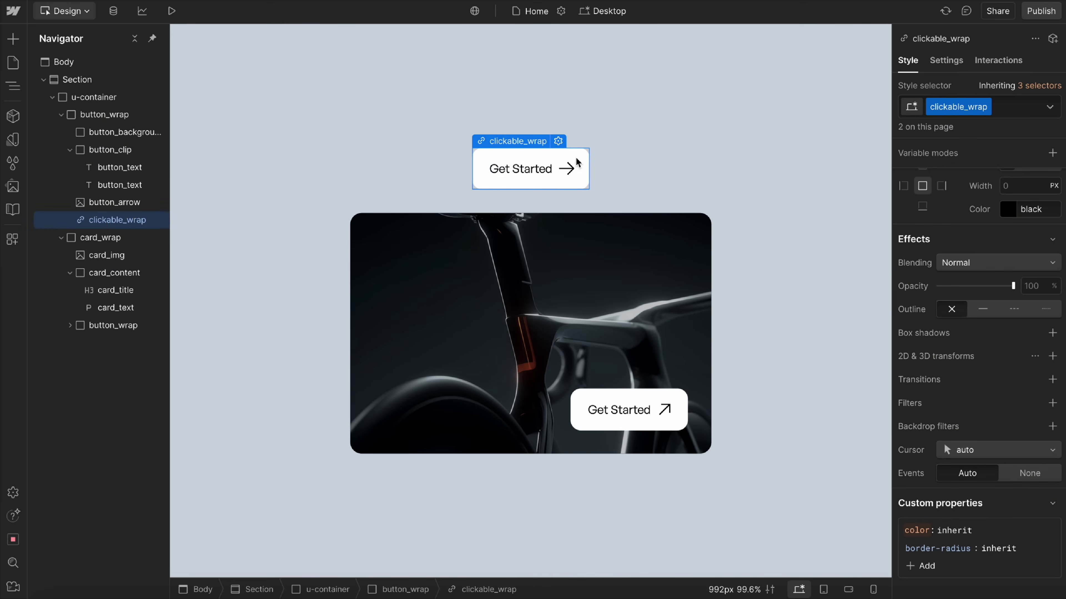
{"action": "left_click", "coordinate": [1050, 106]}
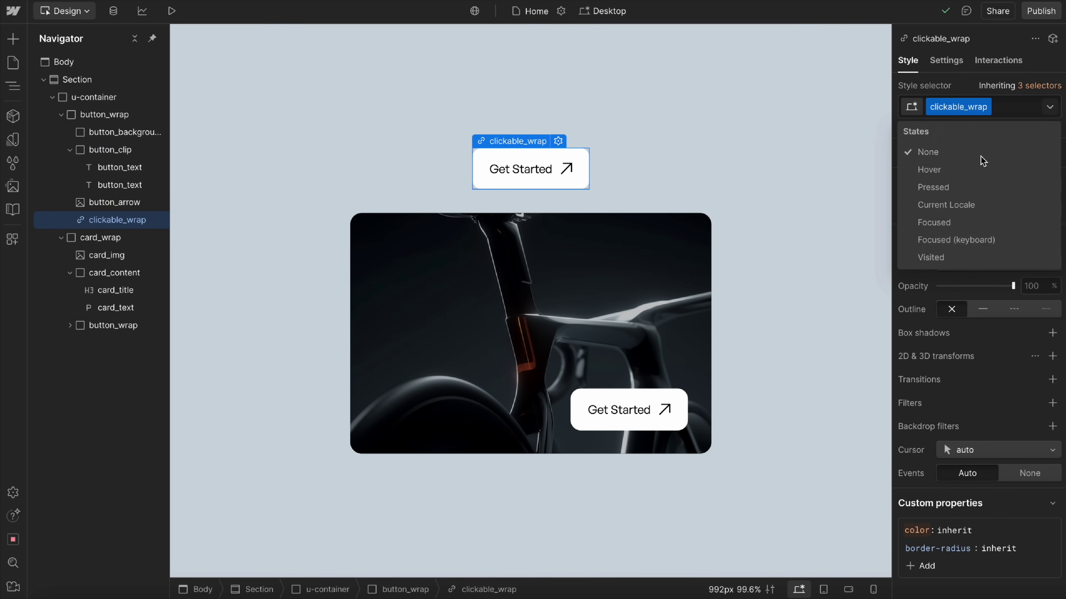
{"action": "left_click", "coordinate": [956, 169]}
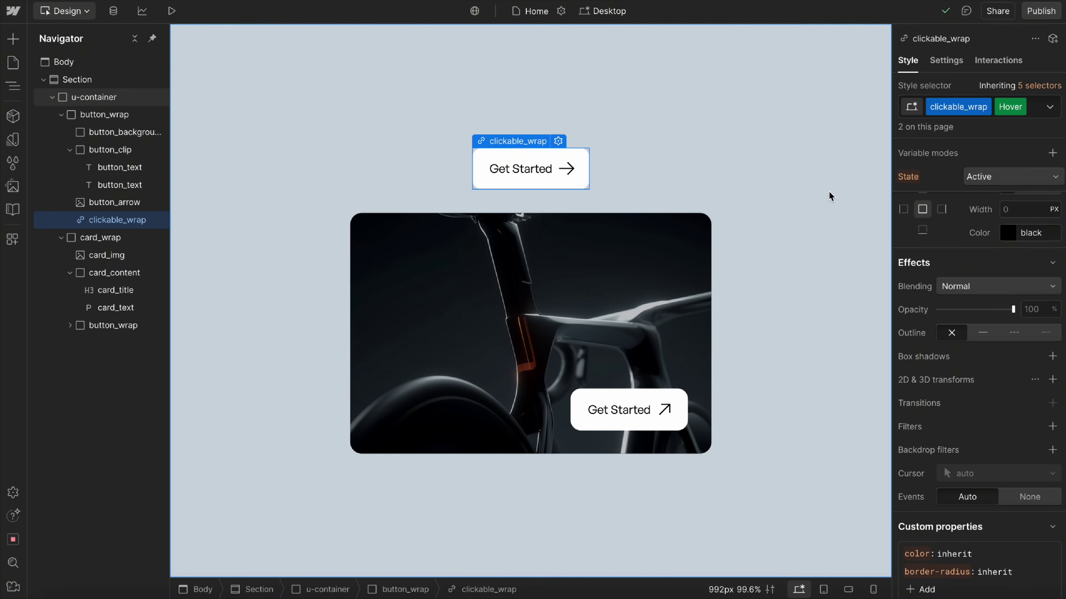
{"action": "left_click", "coordinate": [182, 147]}
{"action": "left_click", "coordinate": [119, 149]}
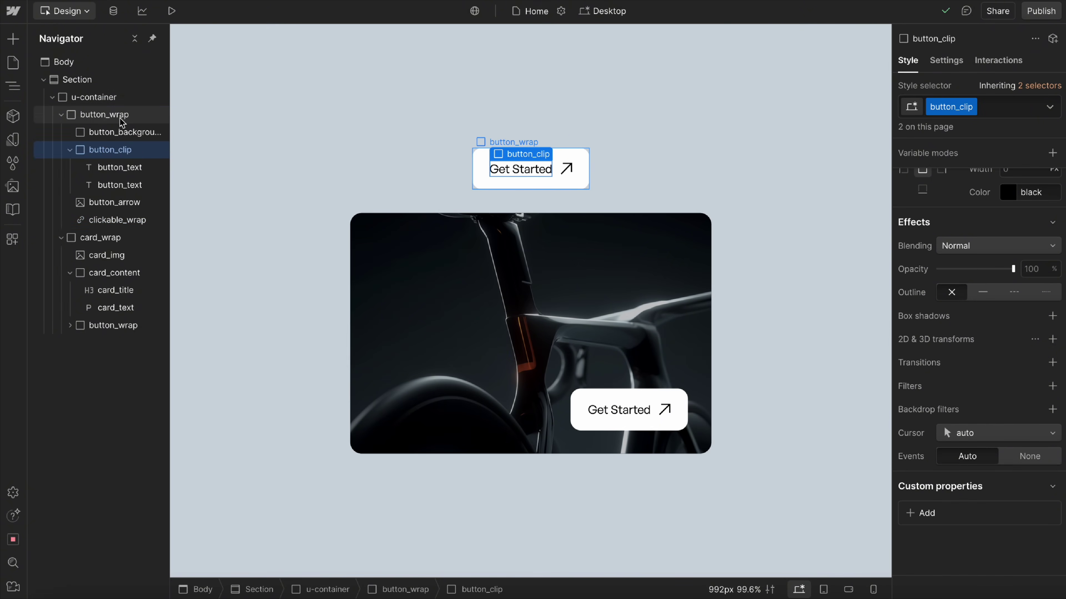
{"action": "left_click", "coordinate": [118, 114]}
{"action": "left_click", "coordinate": [1050, 106]}
{"action": "left_click", "coordinate": [929, 168]}
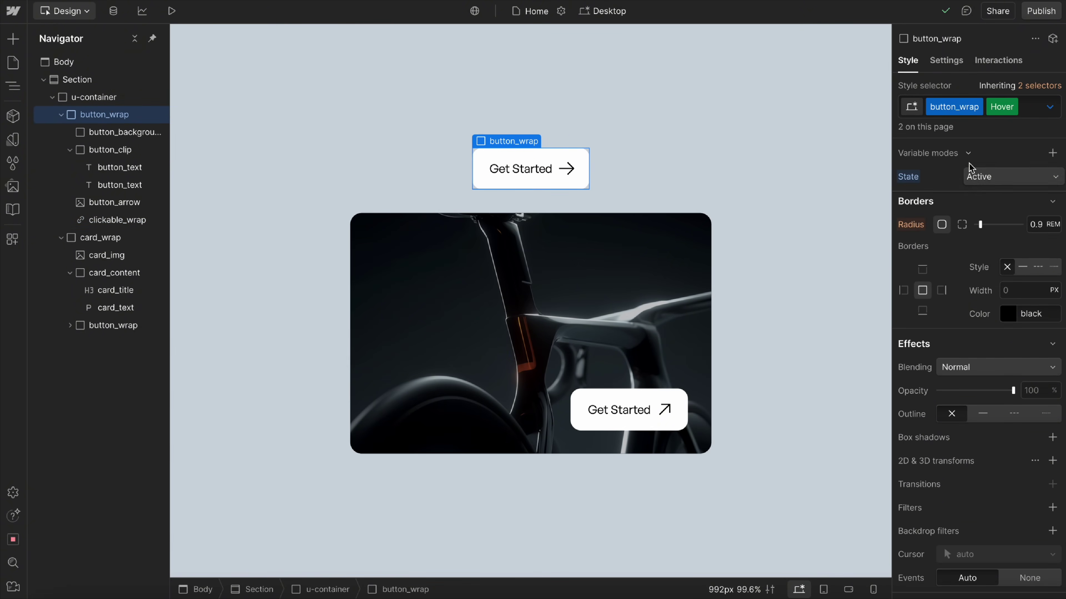
{"action": "left_click", "coordinate": [720, 154]}
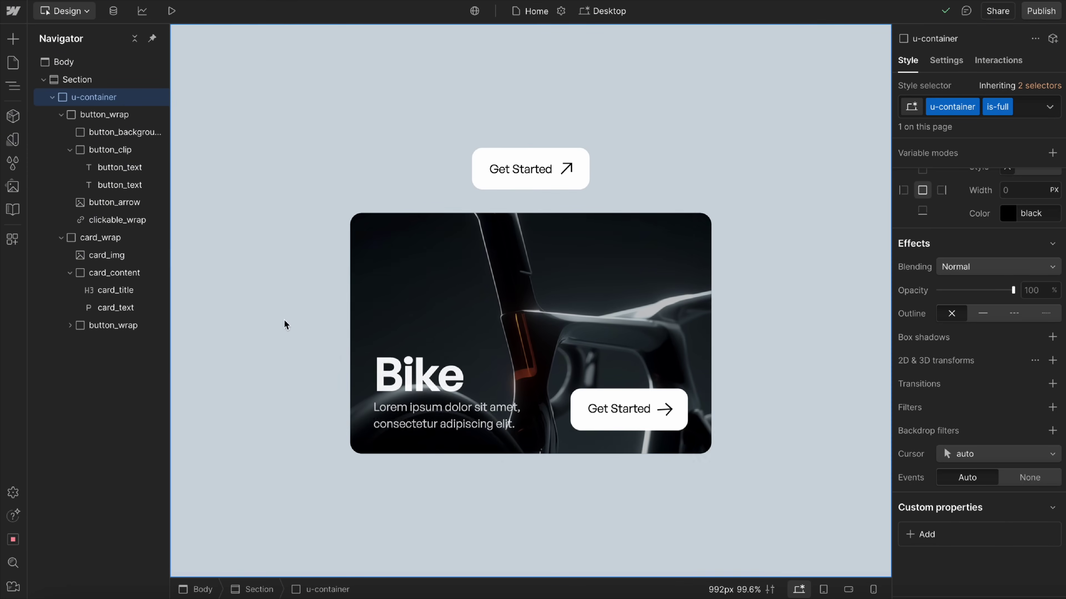
Examine the Hover state of card_wrap and its effect on the card content and nested button.
{"action": "left_click", "coordinate": [130, 238]}
{"action": "left_click", "coordinate": [1050, 108]}
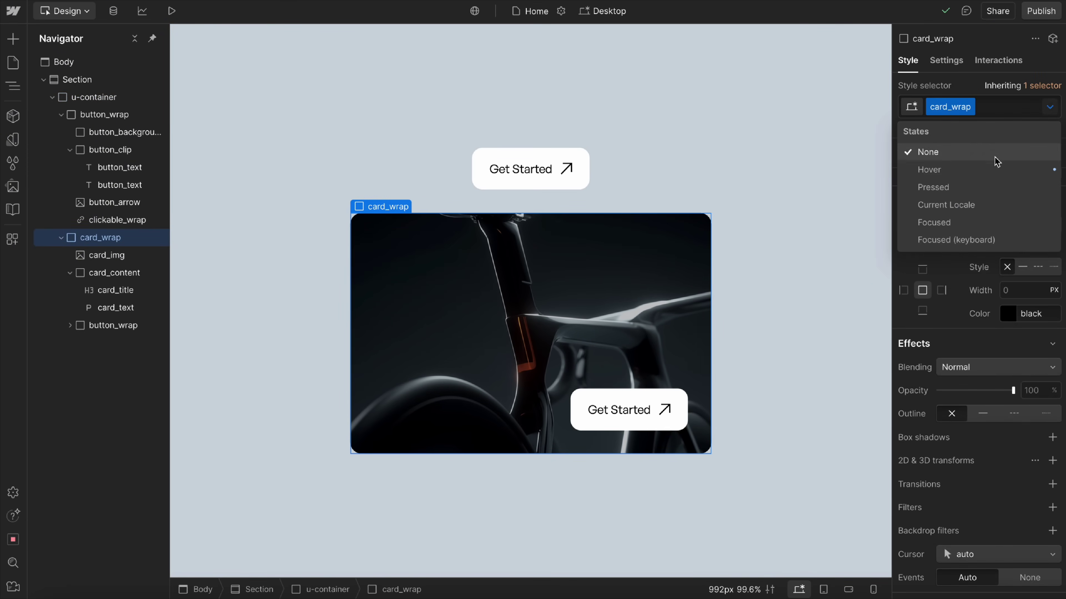
{"action": "left_click", "coordinate": [927, 168]}
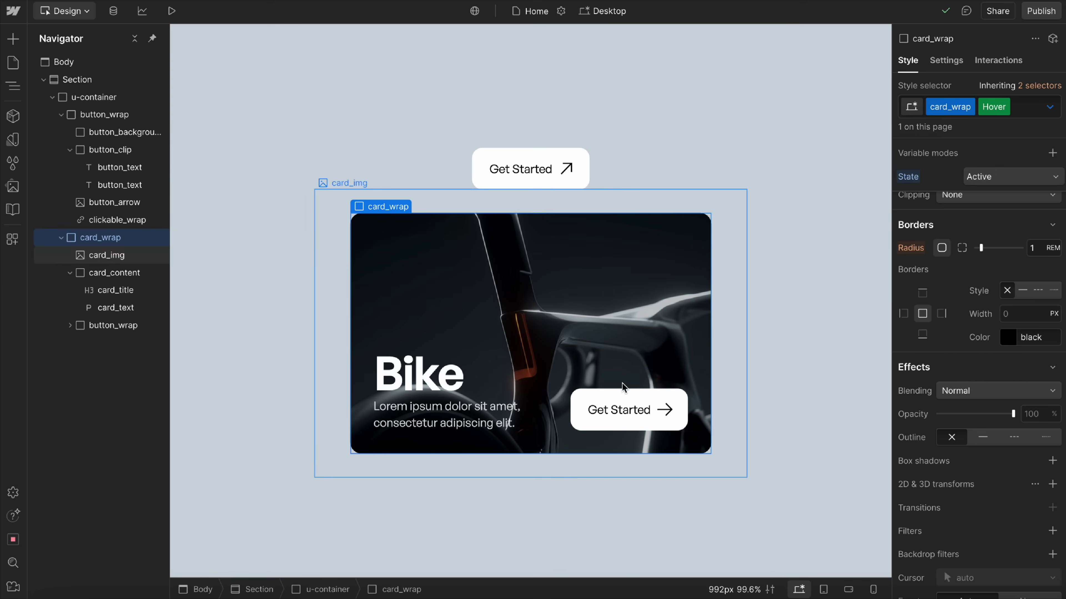
{"action": "left_click", "coordinate": [837, 405]}
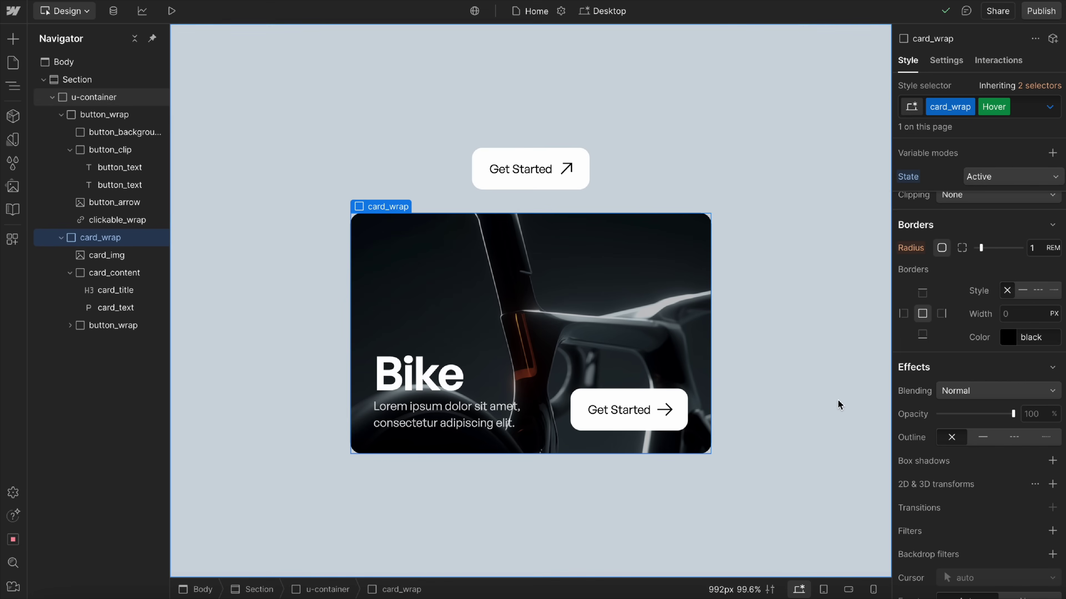
Apply the Base mode of the State variables to the button_wrap nested in card_wrap.
{"action": "left_click", "coordinate": [658, 405]}
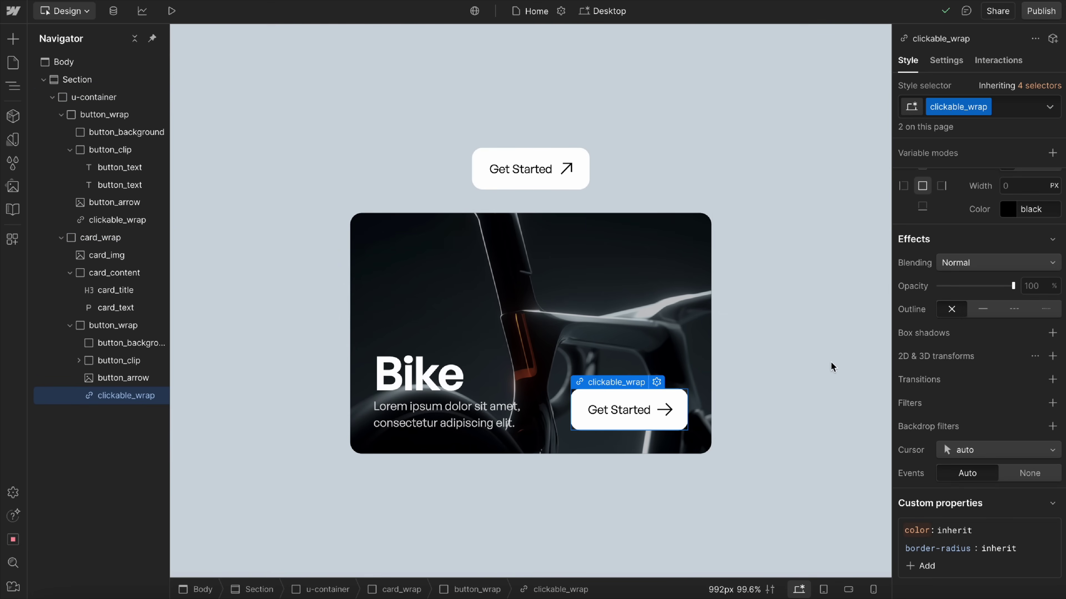
{"action": "left_click", "coordinate": [123, 328]}
{"action": "left_click", "coordinate": [1052, 152]}
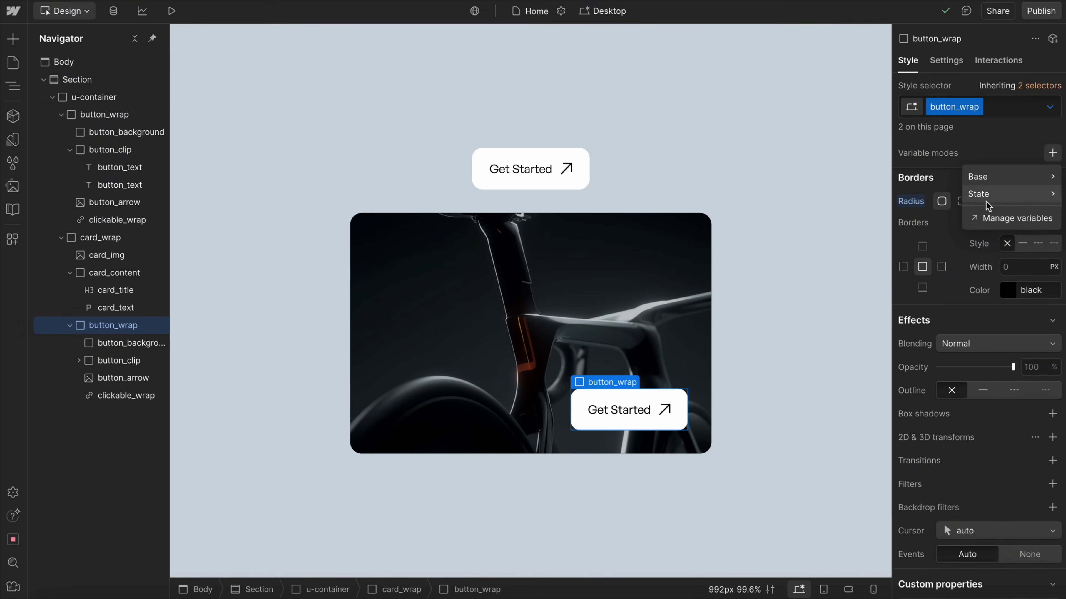
{"action": "mouse_move", "coordinate": [972, 202]}
{"action": "left_click", "coordinate": [926, 194]}
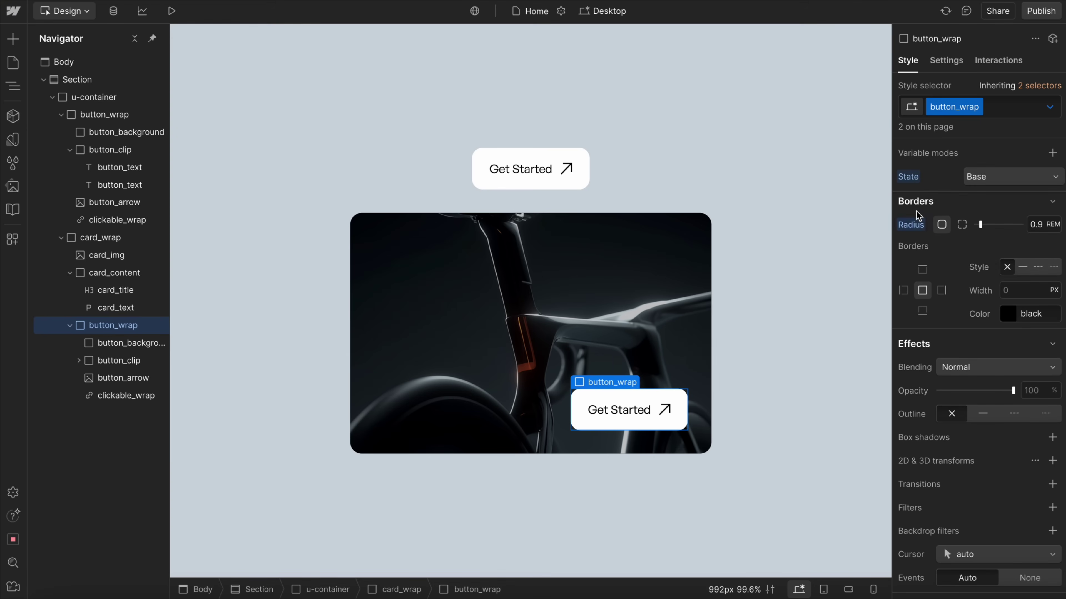
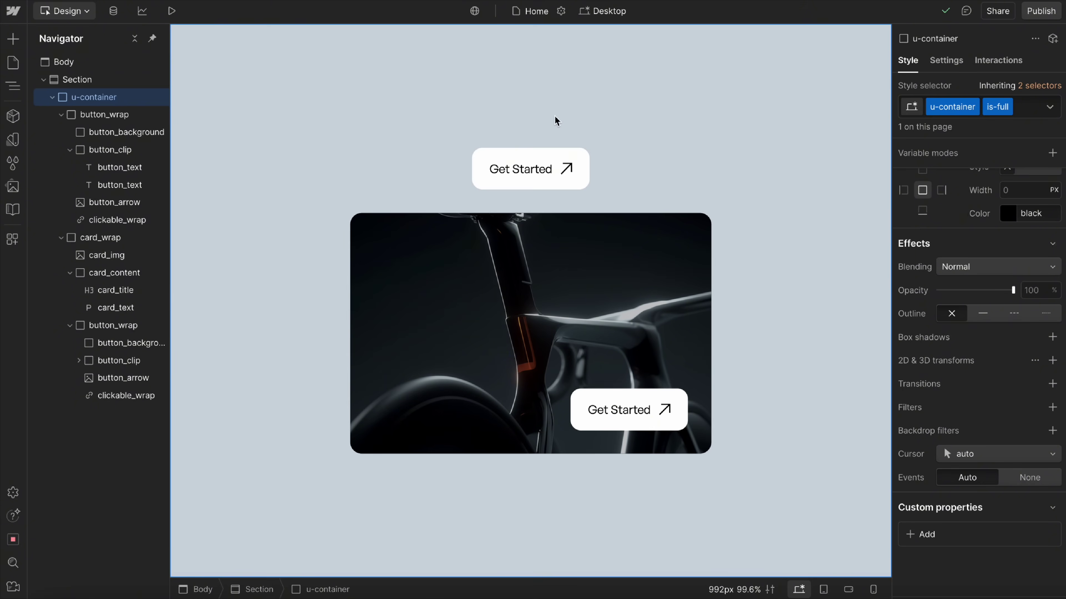
View the page at the mobile portrait breakpoint and return to the desktop breakpoint.
{"action": "left_click", "coordinate": [873, 588]}
{"action": "left_click", "coordinate": [800, 589]}
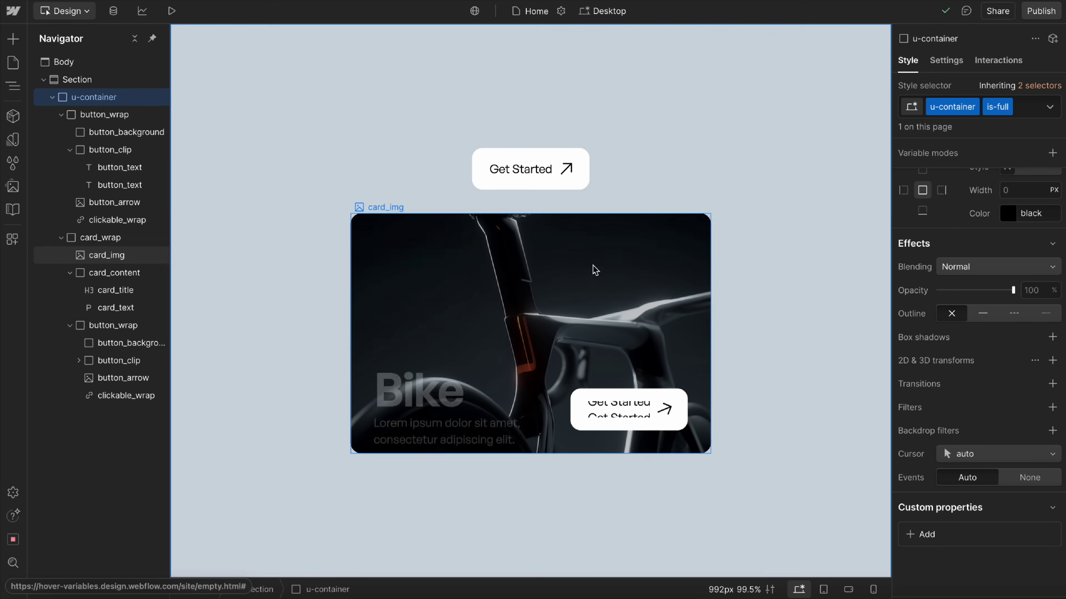
Reset the State variable mode on the Hover state of button_wrap.
{"action": "left_click", "coordinate": [587, 179]}
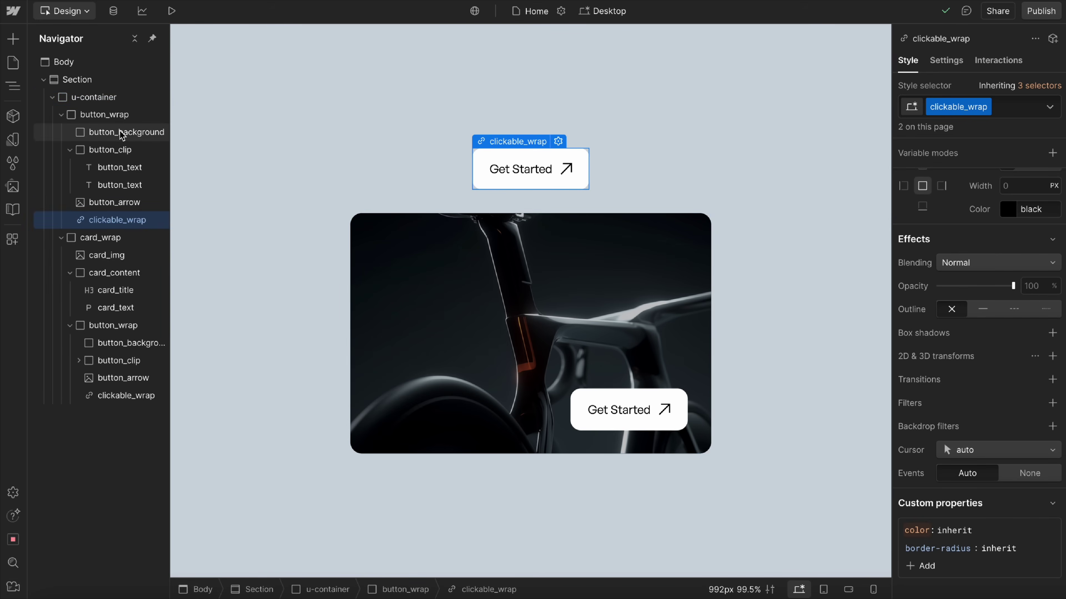
{"action": "left_click", "coordinate": [104, 114]}
{"action": "left_click", "coordinate": [1050, 106]}
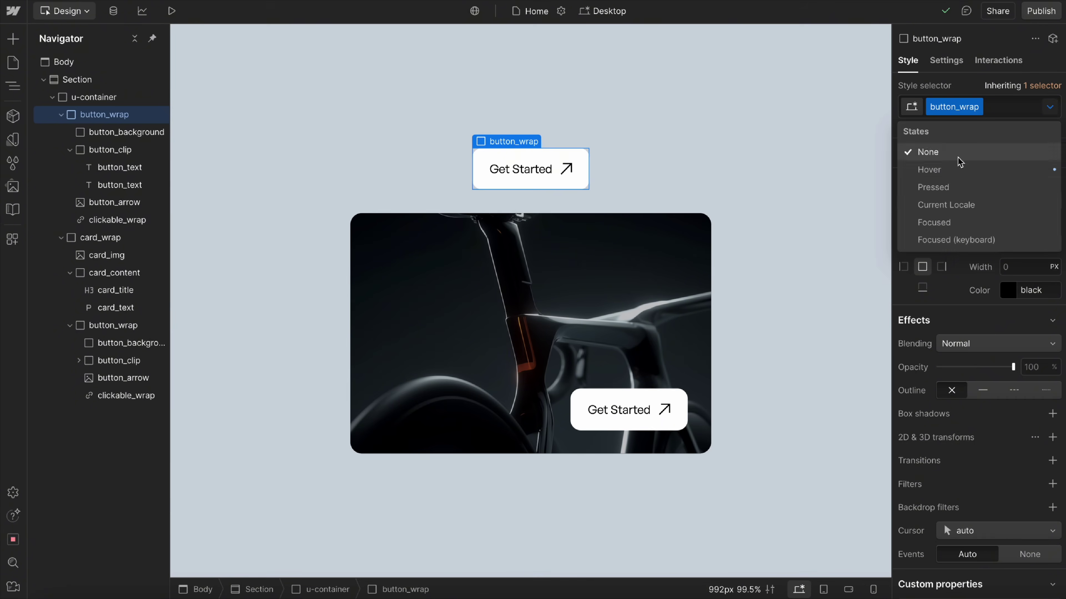
{"action": "left_click", "coordinate": [951, 165]}
{"action": "left_click", "coordinate": [909, 177]}
{"action": "left_click", "coordinate": [917, 196]}
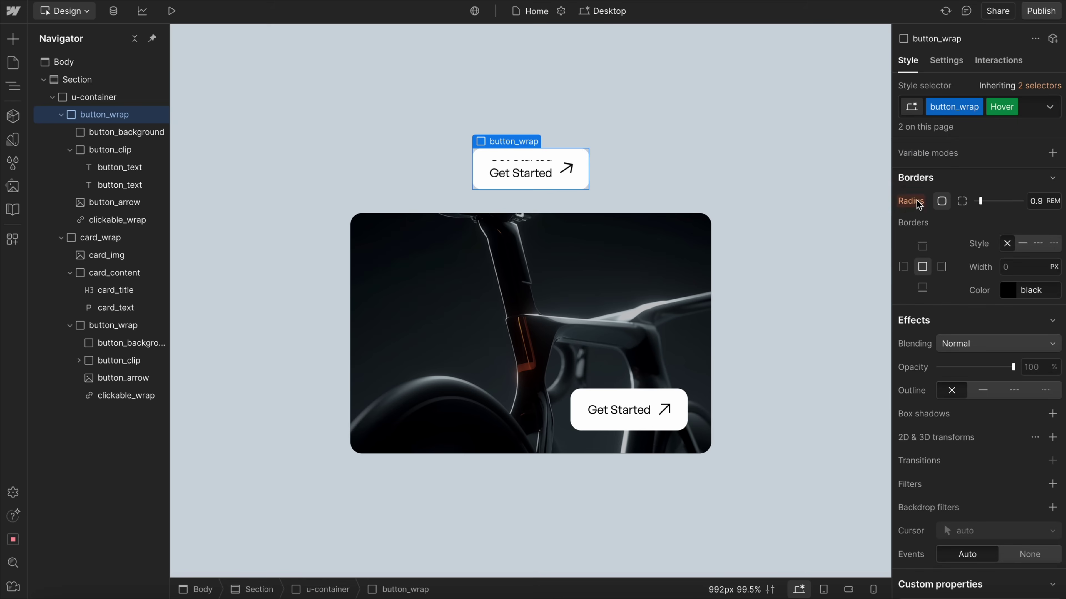
Reset the State variable mode on the Hover state of card_wrap.
{"action": "left_click", "coordinate": [469, 211]}
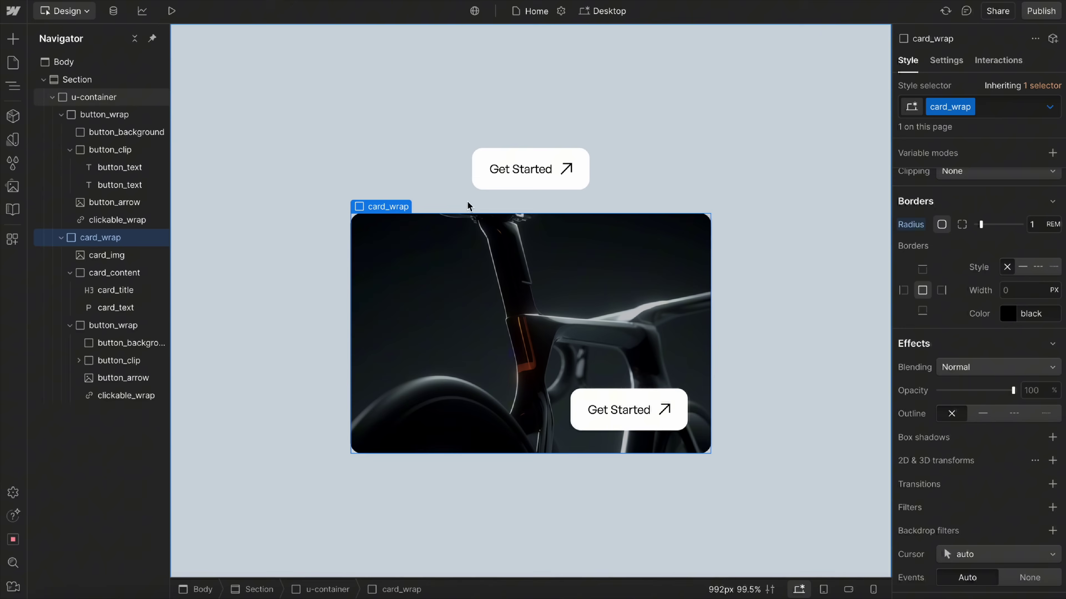
{"action": "left_click", "coordinate": [1049, 106]}
{"action": "left_click", "coordinate": [935, 170]}
{"action": "left_click", "coordinate": [910, 174]}
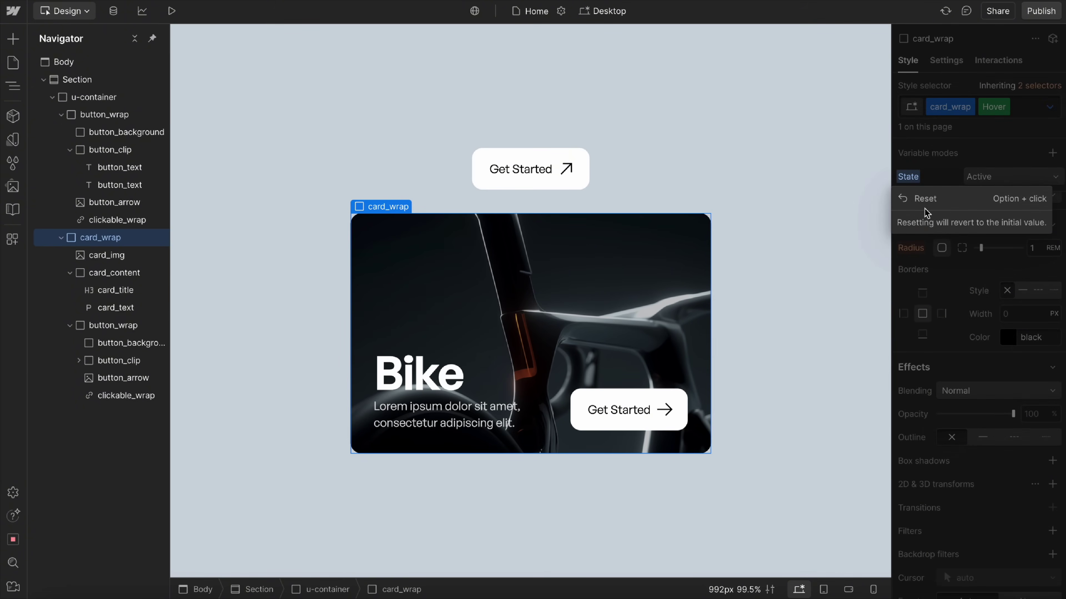
{"action": "left_click", "coordinate": [921, 199]}
Add a Code Embed after Section with CSS setting --_state---off to 1 and --_state---on to 0 for the data-trigger focus, hover and default rules.
{"action": "left_click", "coordinate": [309, 103]}
{"action": "left_click", "coordinate": [77, 80]}
{"action": "left_click", "coordinate": [43, 79]}
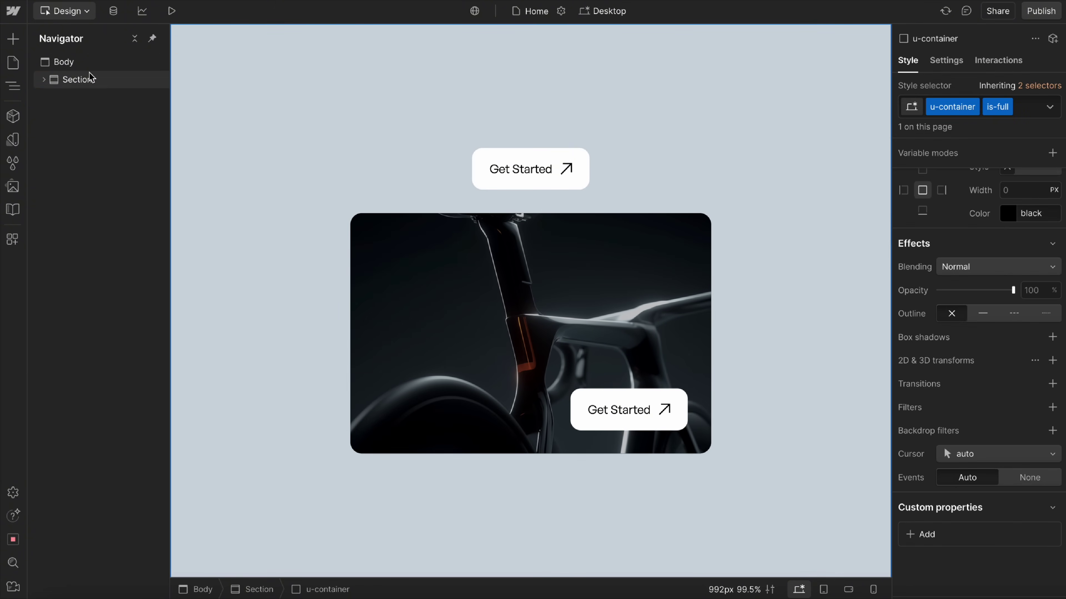
{"action": "key", "text": "ctrl+k"}
{"action": "type", "text": "code"}
{"action": "key", "text": "Return"}
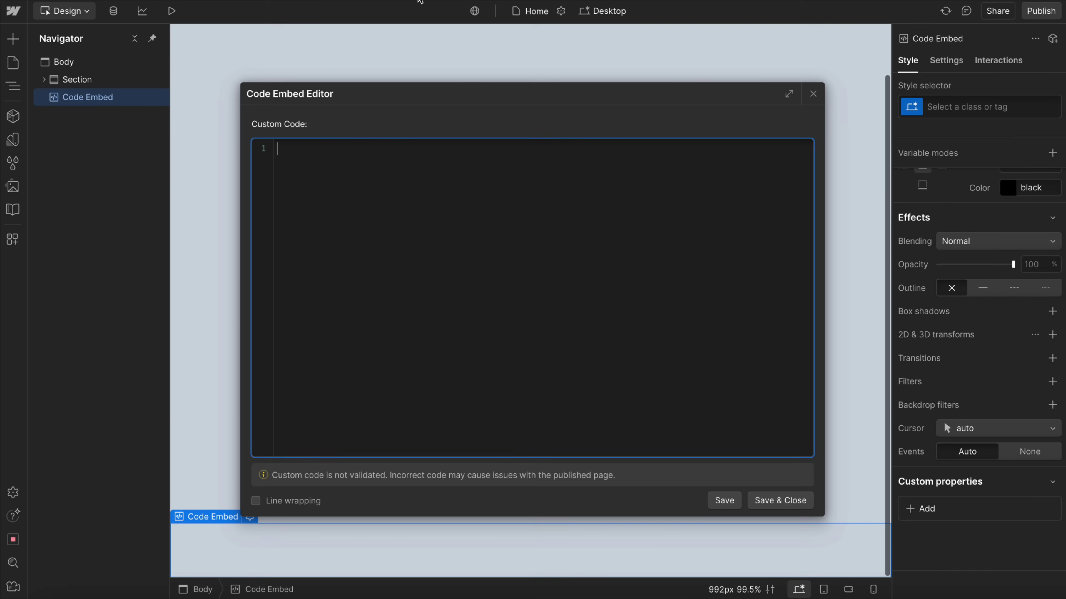
{"action": "type", "text": "<style> [data-trigger~=\"focus\"]:focus-within { --_state---off: 1; --_state---on: 0; } @media (hover: hover) {   [data-trigger~=\"hover\"]:hover { --_state---off: 1; --_state---on: 0; } } @media (hover: none) {   [data-trigger~=\"default\"] { --_state---off: 1; --_state---on: 0; } } </style>"}
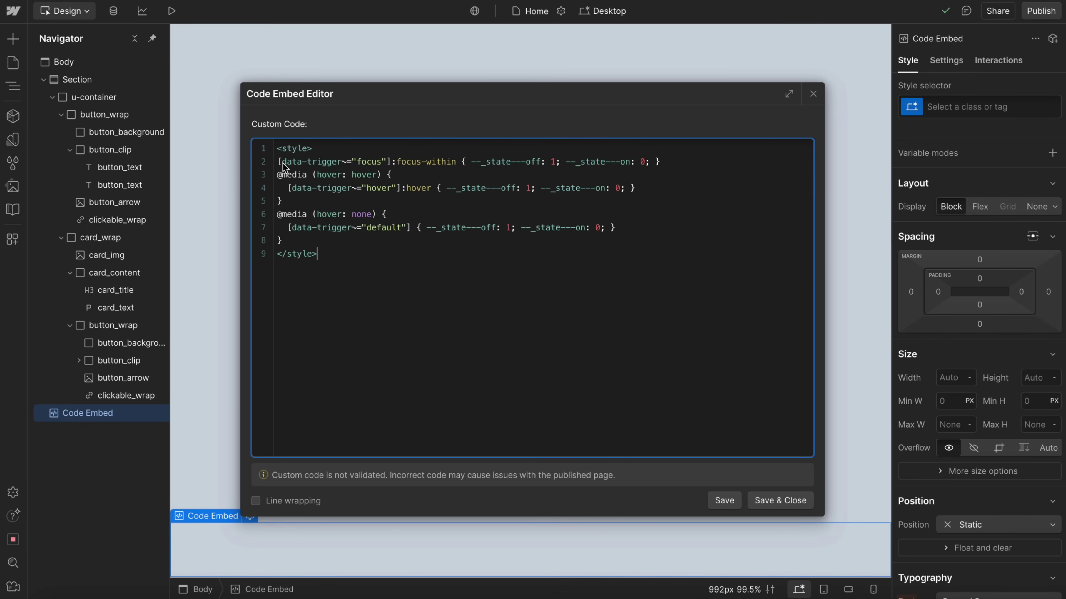
Examine the data-trigger attribute and its focus, hover and default values in the embed code.
{"action": "left_click_drag", "start_coordinate": [281, 164], "coordinate": [339, 163]}
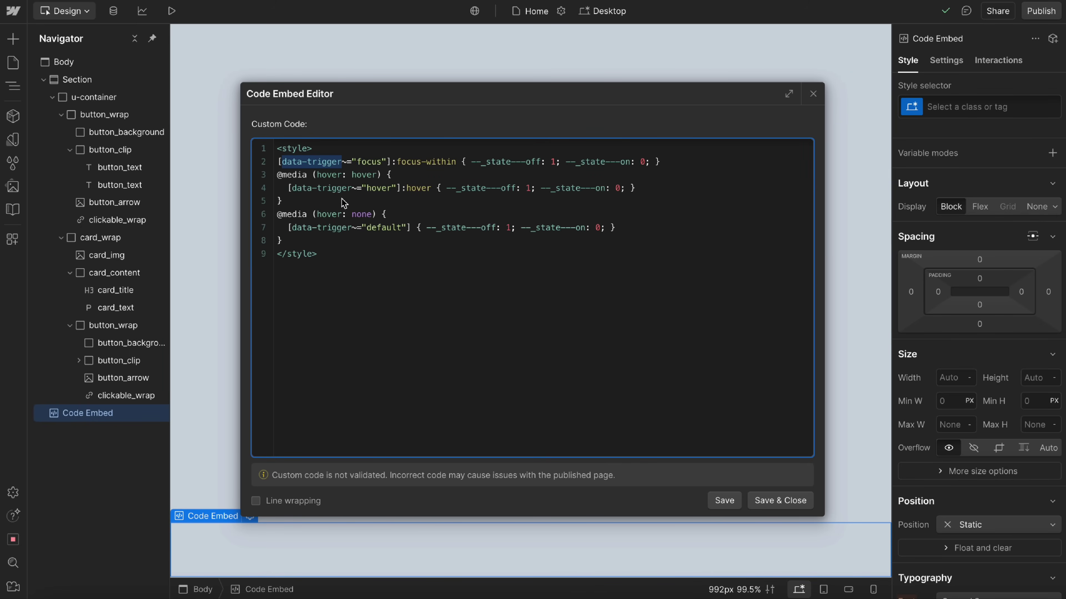
{"action": "double_click", "coordinate": [368, 163]}
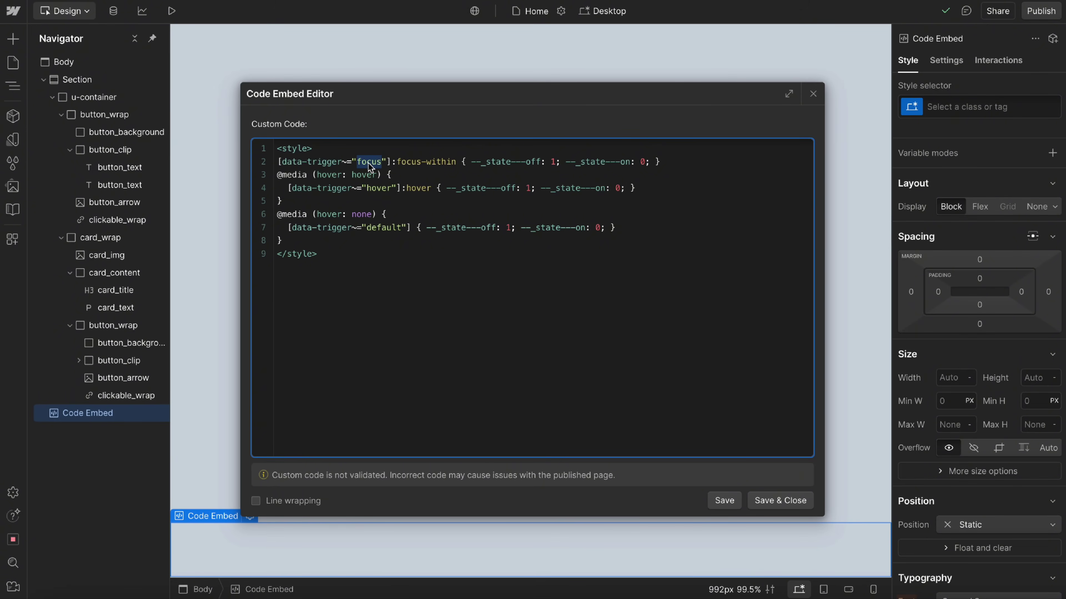
{"action": "double_click", "coordinate": [382, 190]}
{"action": "double_click", "coordinate": [386, 228]}
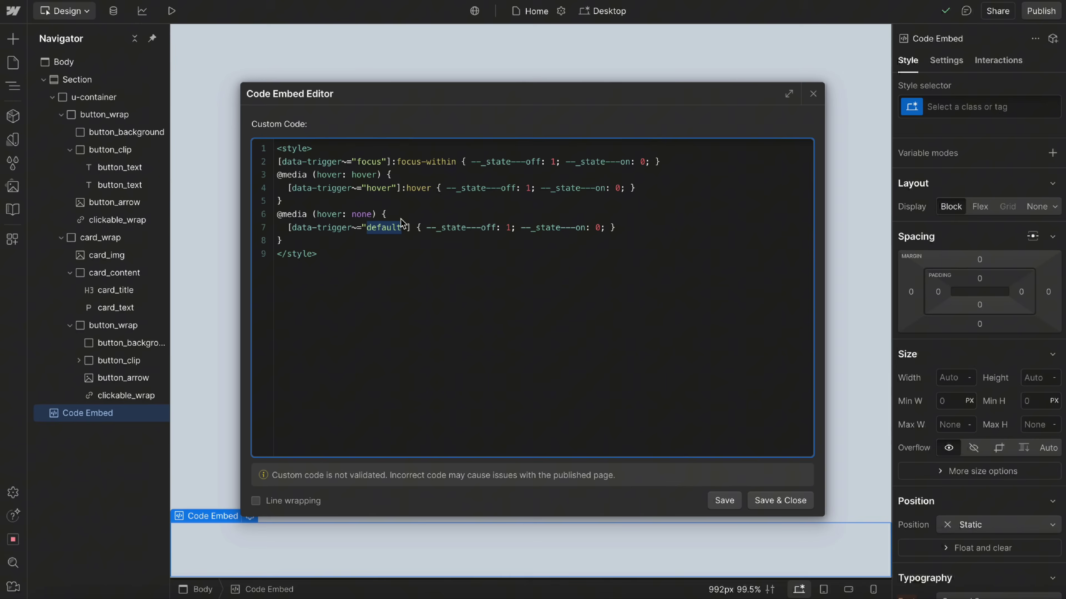
{"action": "double_click", "coordinate": [375, 163]}
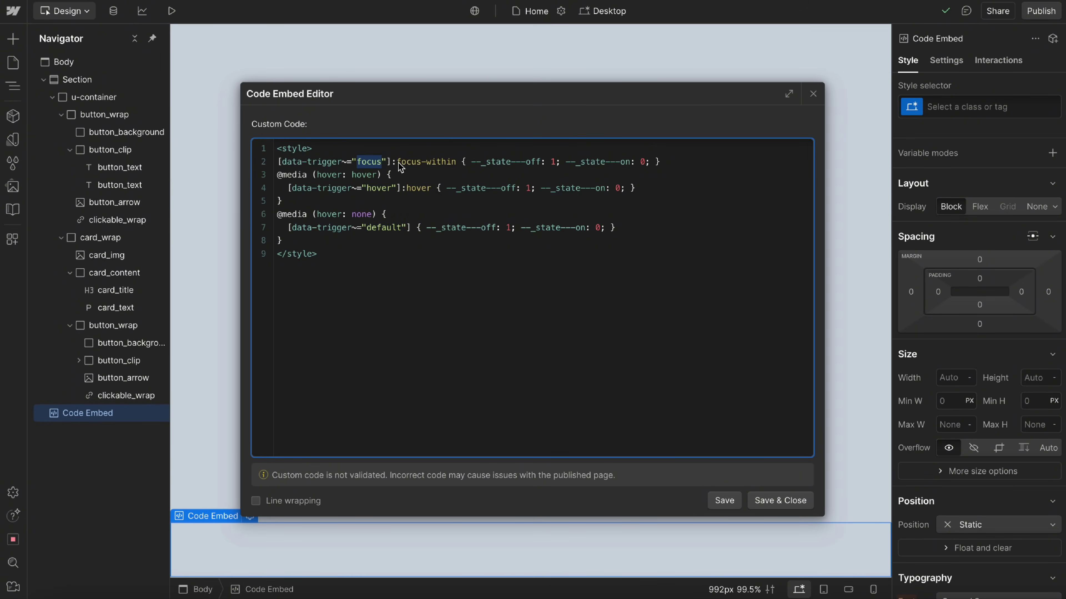
Review the focus-within, hover and hover-none rules and their state values in the embed code, and save and close it.
{"action": "left_click_drag", "start_coordinate": [398, 162], "coordinate": [456, 163]}
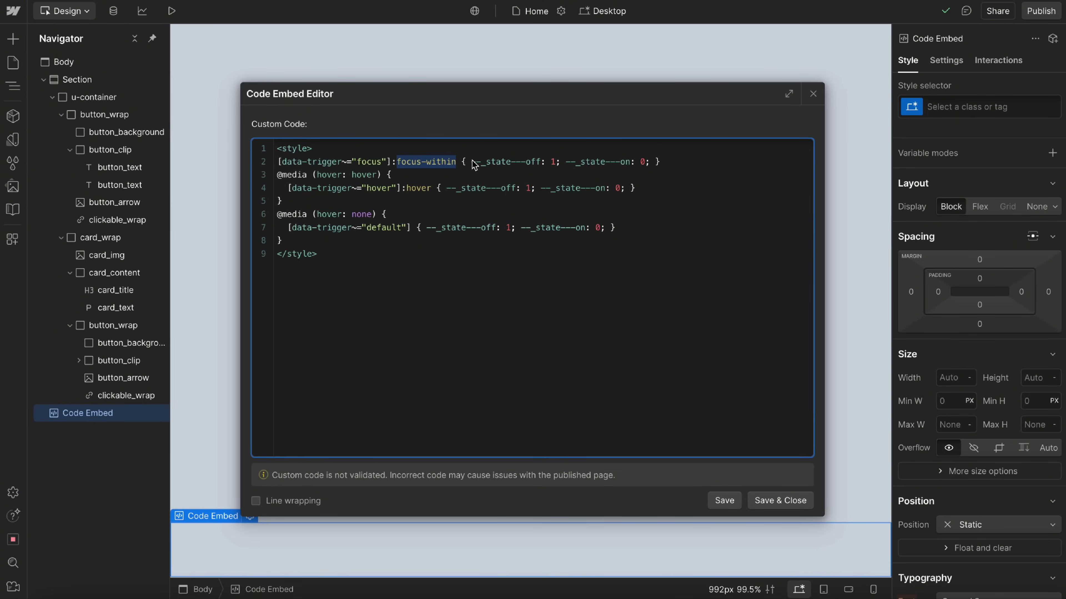
{"action": "left_click_drag", "start_coordinate": [472, 163], "coordinate": [654, 163]}
{"action": "left_click_drag", "start_coordinate": [303, 162], "coordinate": [366, 163]}
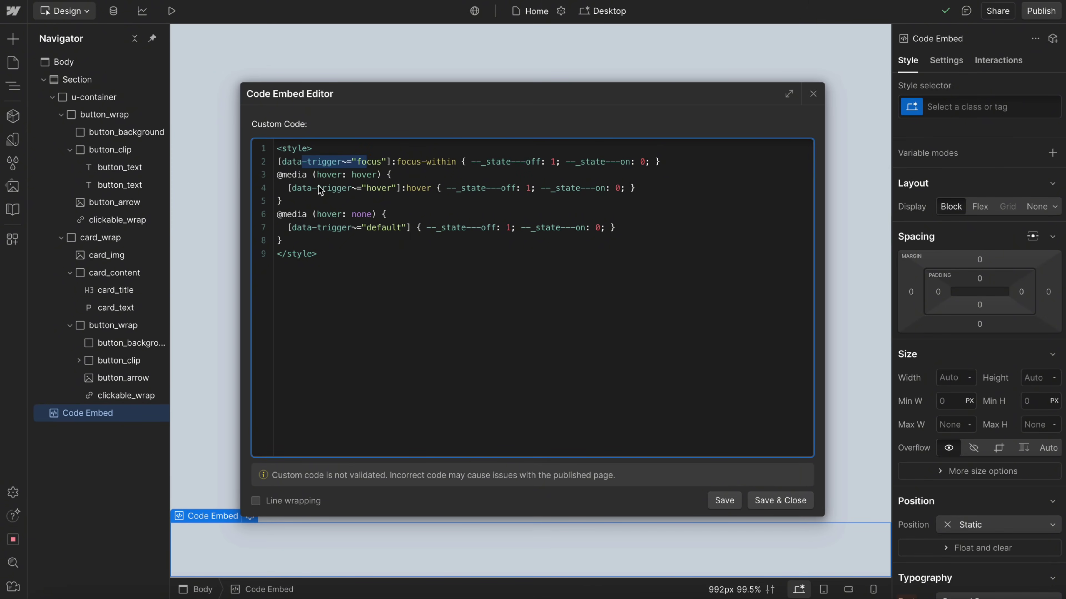
{"action": "left_click_drag", "start_coordinate": [293, 174], "coordinate": [402, 173]}
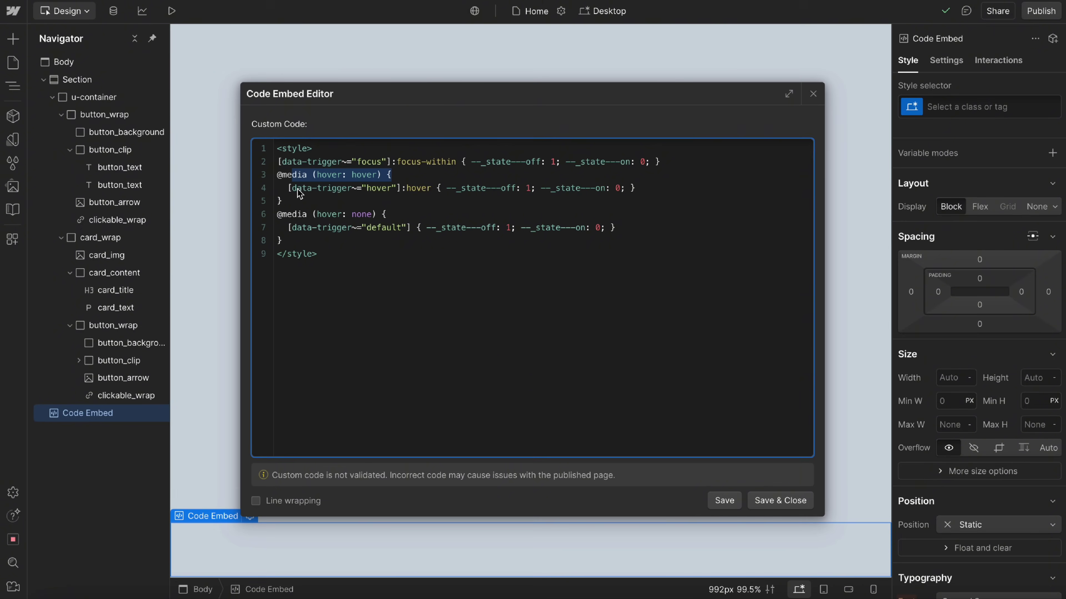
{"action": "double_click", "coordinate": [377, 188]}
{"action": "left_click_drag", "start_coordinate": [310, 191], "coordinate": [358, 190]}
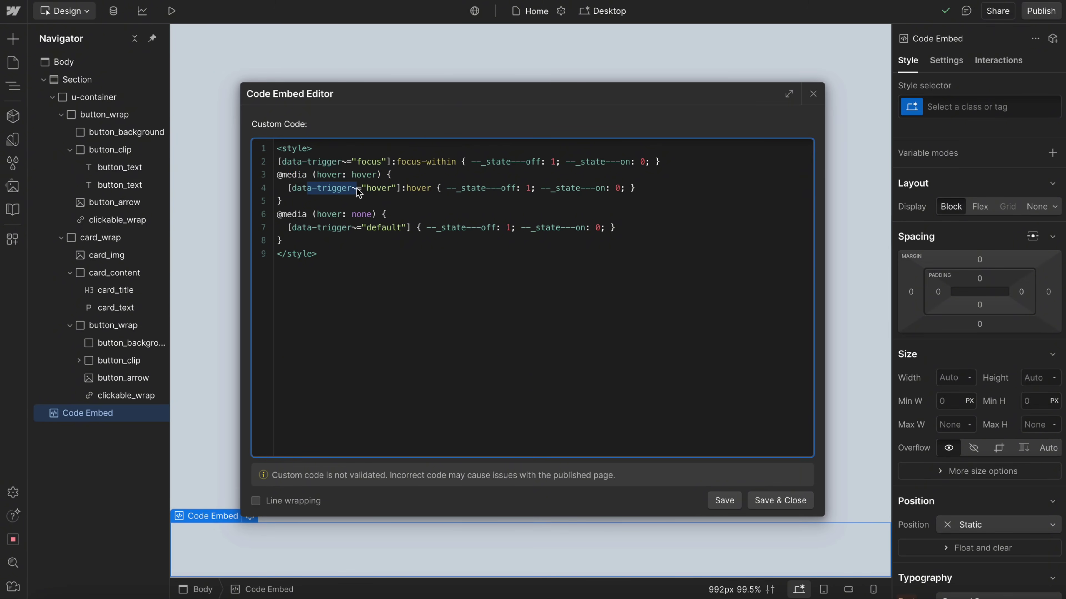
{"action": "left_click_drag", "start_coordinate": [456, 189], "coordinate": [627, 191]}
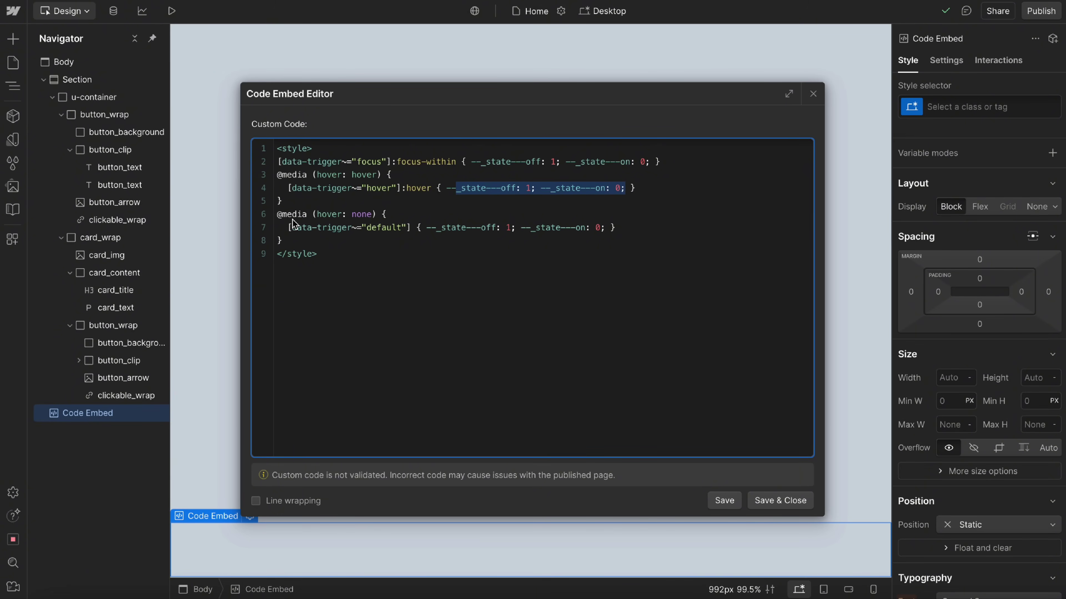
{"action": "left_click_drag", "start_coordinate": [286, 214], "coordinate": [340, 214]}
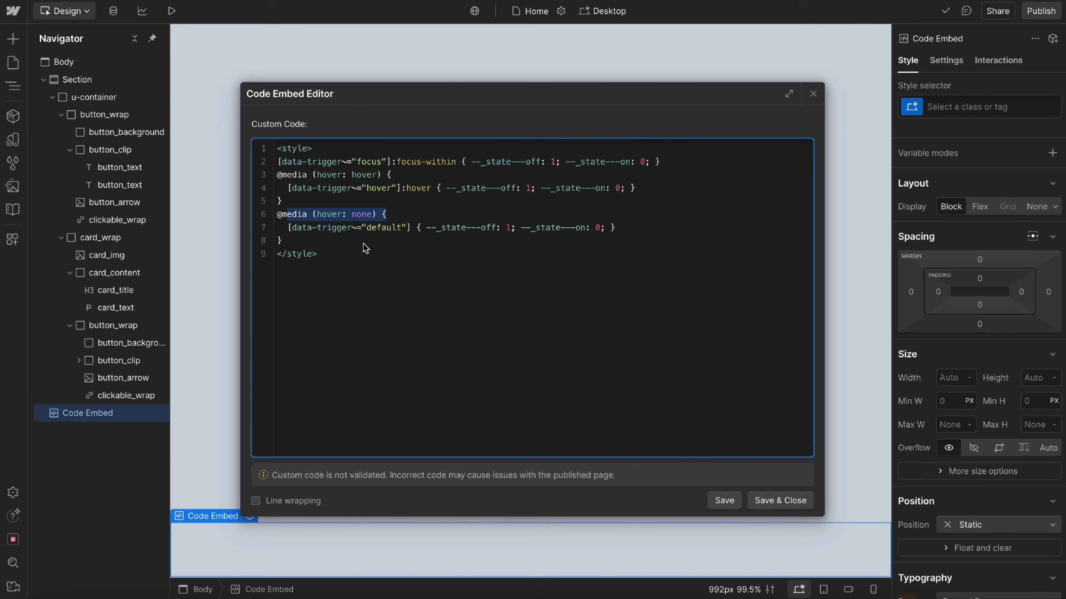
{"action": "left_click", "coordinate": [381, 227]}
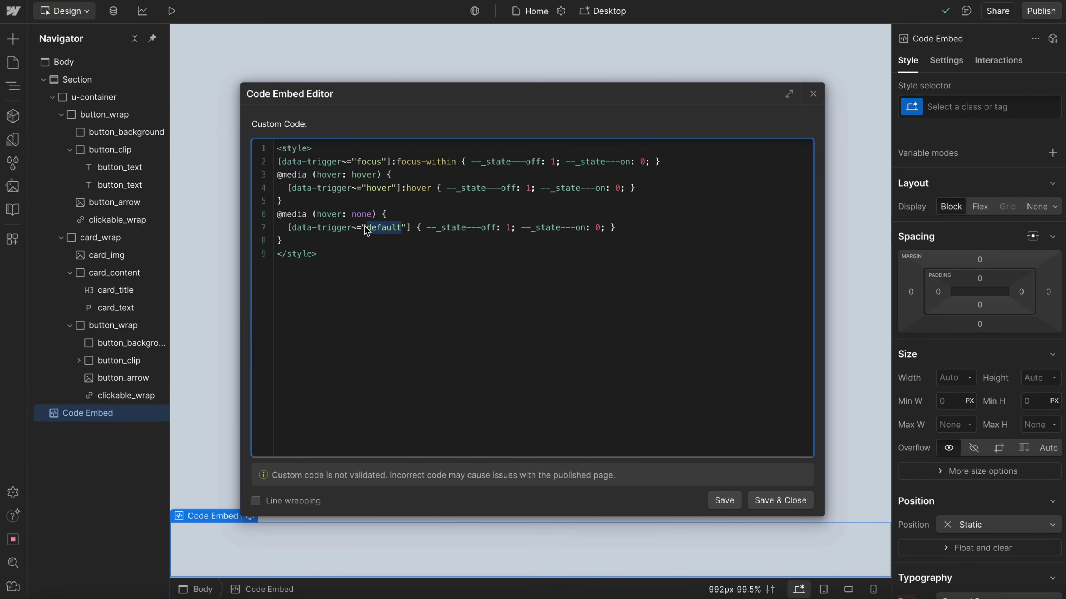
{"action": "double_click", "coordinate": [352, 230]}
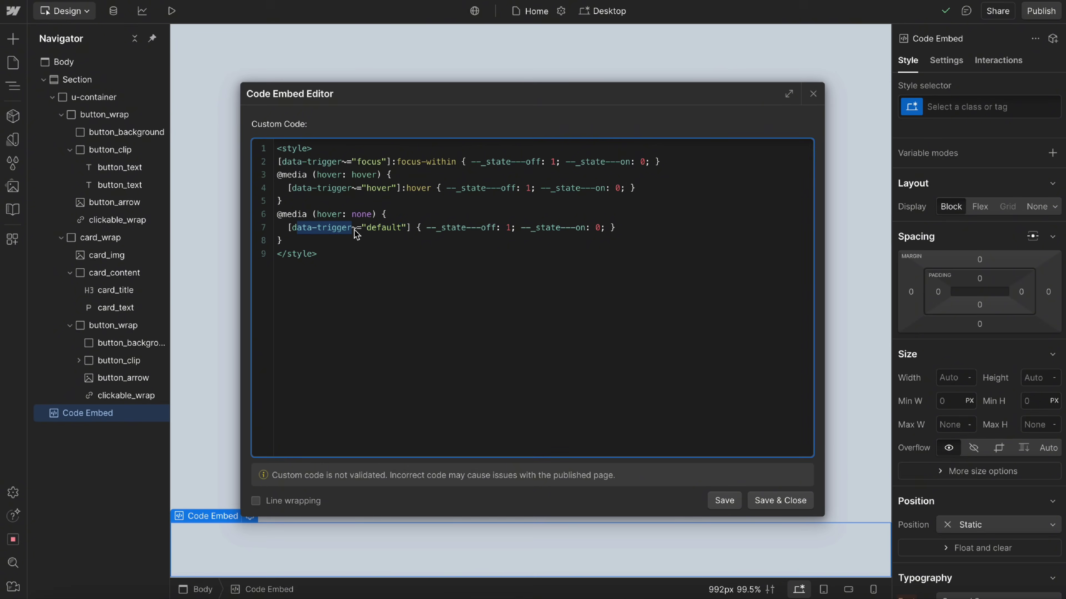
{"action": "left_click_drag", "start_coordinate": [426, 232], "coordinate": [604, 232]}
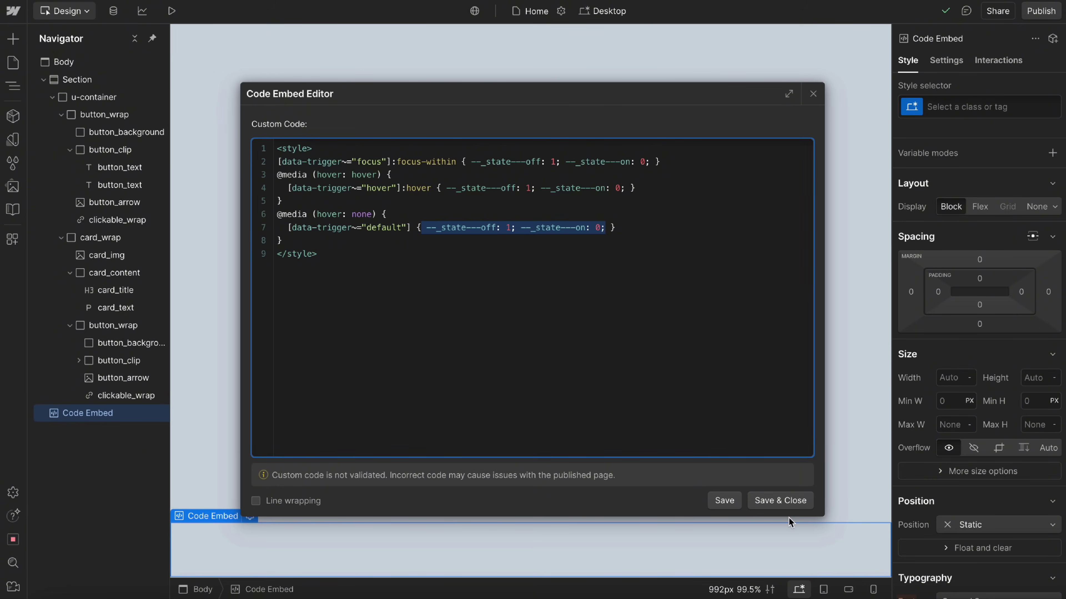
{"action": "left_click", "coordinate": [782, 501]}
Add a custom attribute named data-trigger with the value hover to card_wrap.
{"action": "left_click", "coordinate": [426, 260]}
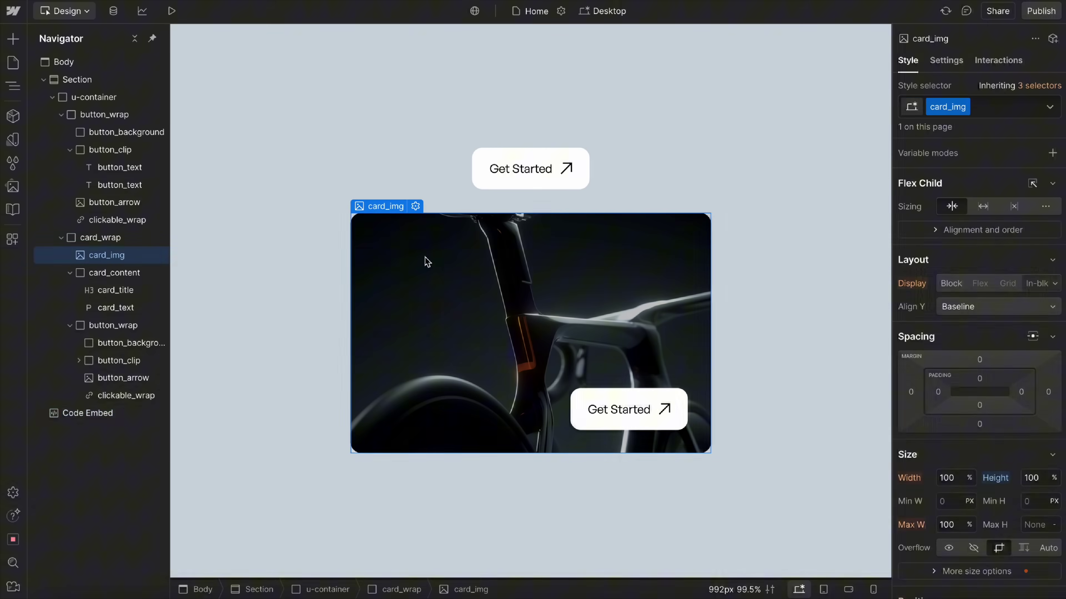
{"action": "left_click", "coordinate": [121, 237]}
{"action": "left_click", "coordinate": [946, 60]}
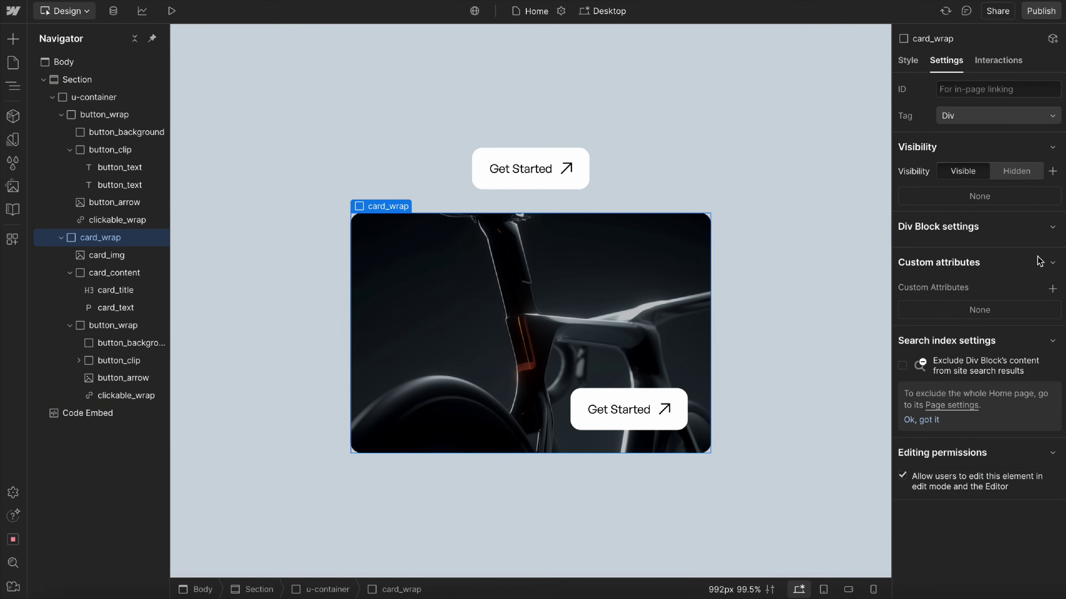
{"action": "left_click", "coordinate": [1052, 289]}
{"action": "type", "text": "data-trigg"}
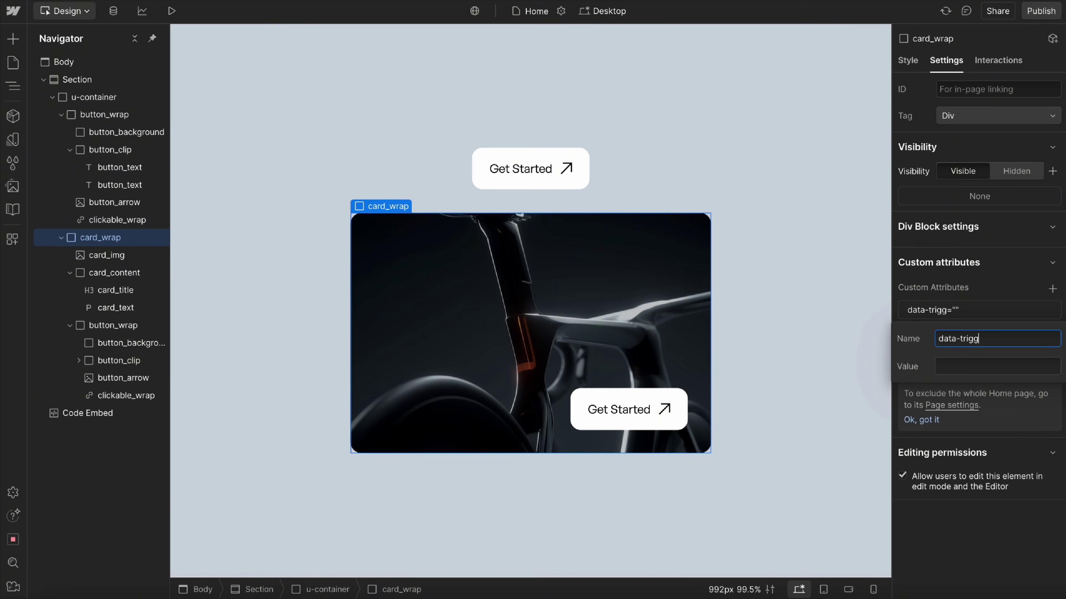
{"action": "type", "text": "er"}
{"action": "left_click", "coordinate": [994, 367]}
{"action": "type", "text": "hover"}
{"action": "left_click", "coordinate": [992, 417]}
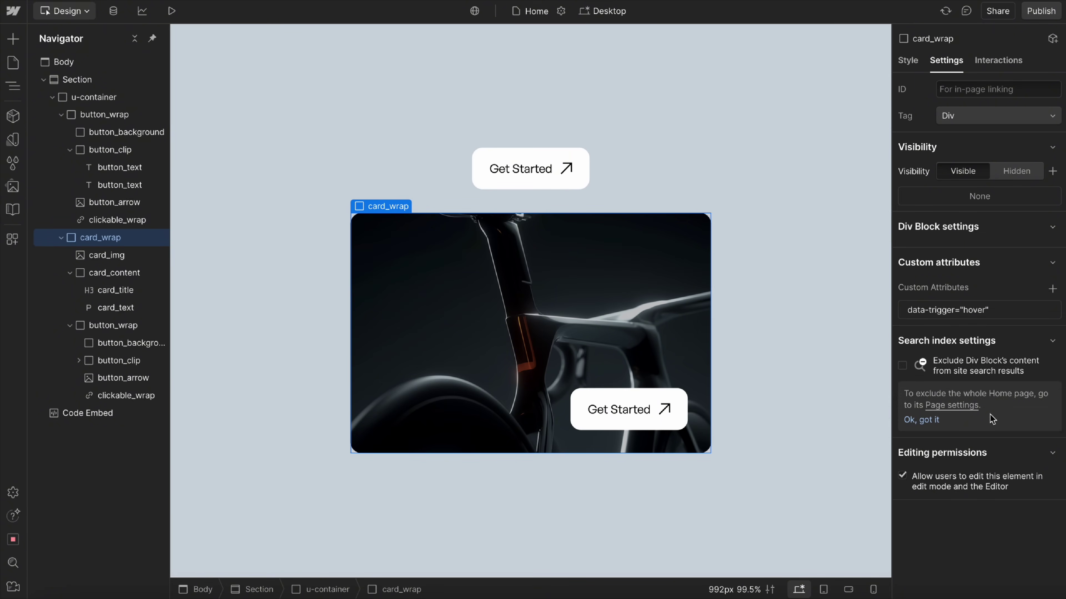
Preview the page with keyboard focus on the card's Get Started button, and return to the design view.
{"action": "left_click", "coordinate": [187, 11]}
{"action": "key", "text": "Tab"}
{"action": "key", "text": "Tab"}
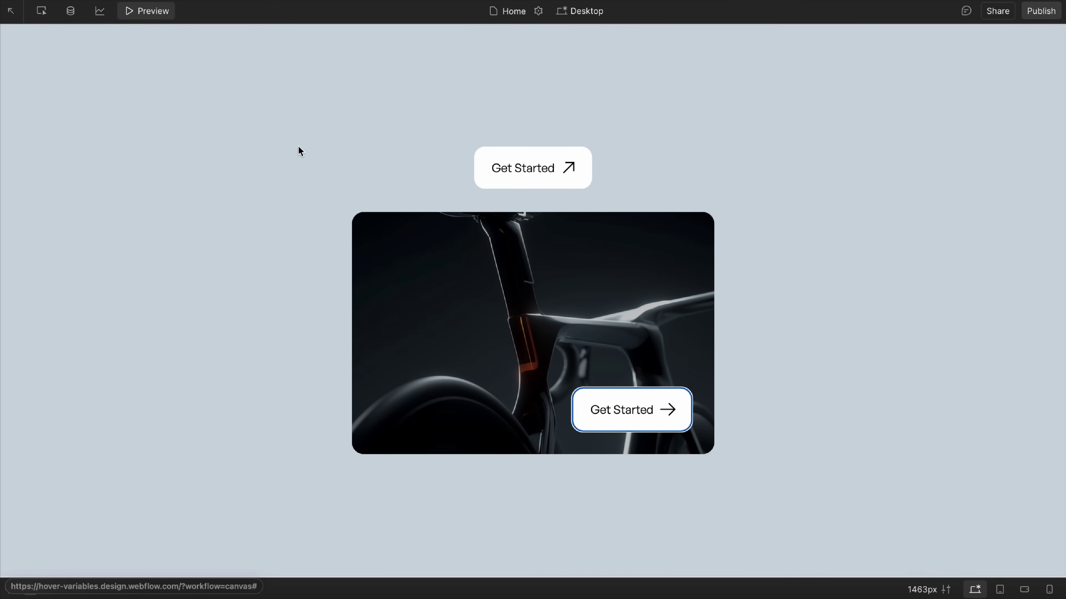
{"action": "left_click", "coordinate": [156, 12]}
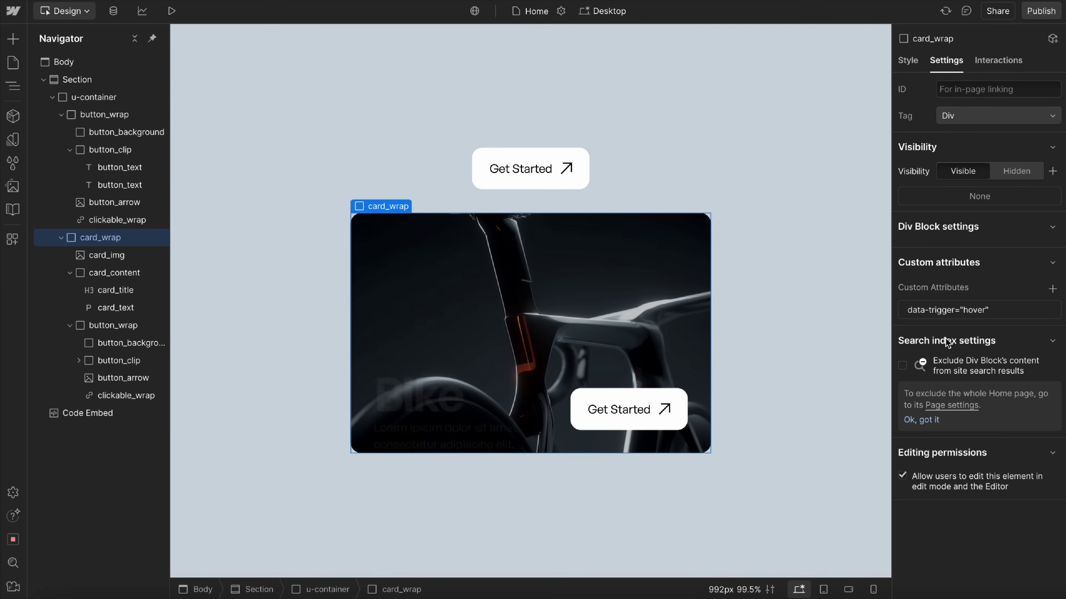
Set card_wrap's data-trigger value to "hover focus".
{"action": "left_click", "coordinate": [987, 312]}
{"action": "left_click", "coordinate": [1002, 371]}
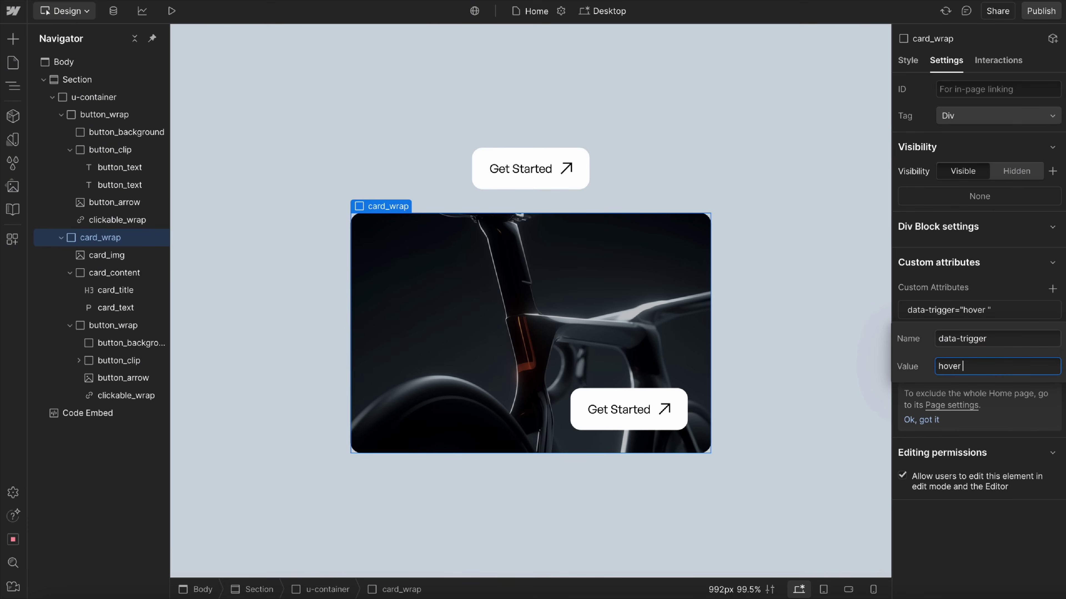
{"action": "type", "text": "focus"}
{"action": "left_click", "coordinate": [990, 258]}
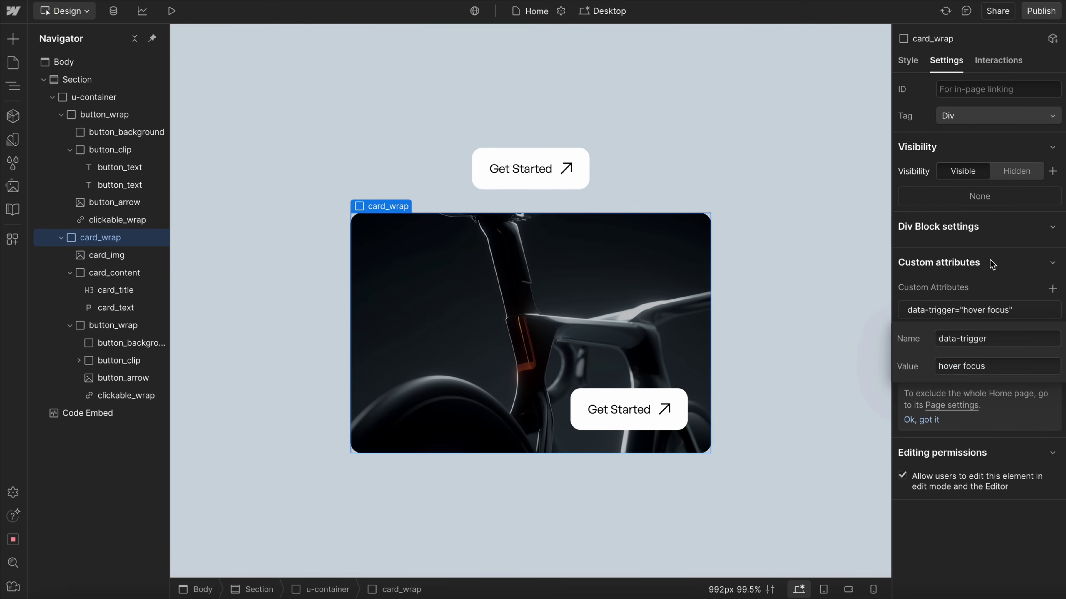
Check in preview how the whole card responds as keyboard focus enters and leaves its button, and exit preview.
{"action": "left_click", "coordinate": [171, 11]}
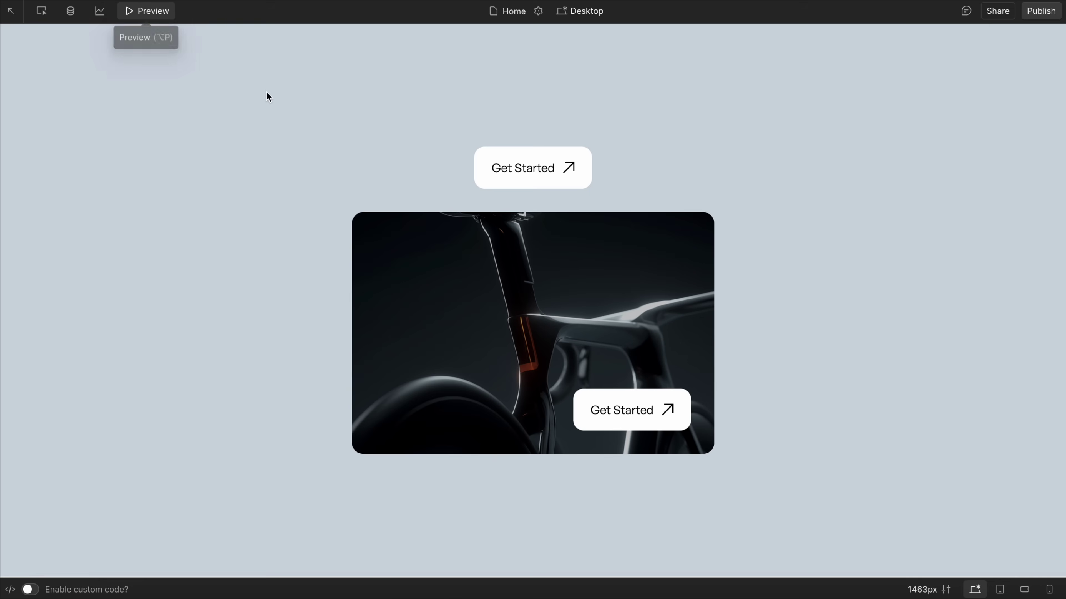
{"action": "key", "text": "Tab"}
{"action": "key", "text": "Tab"}
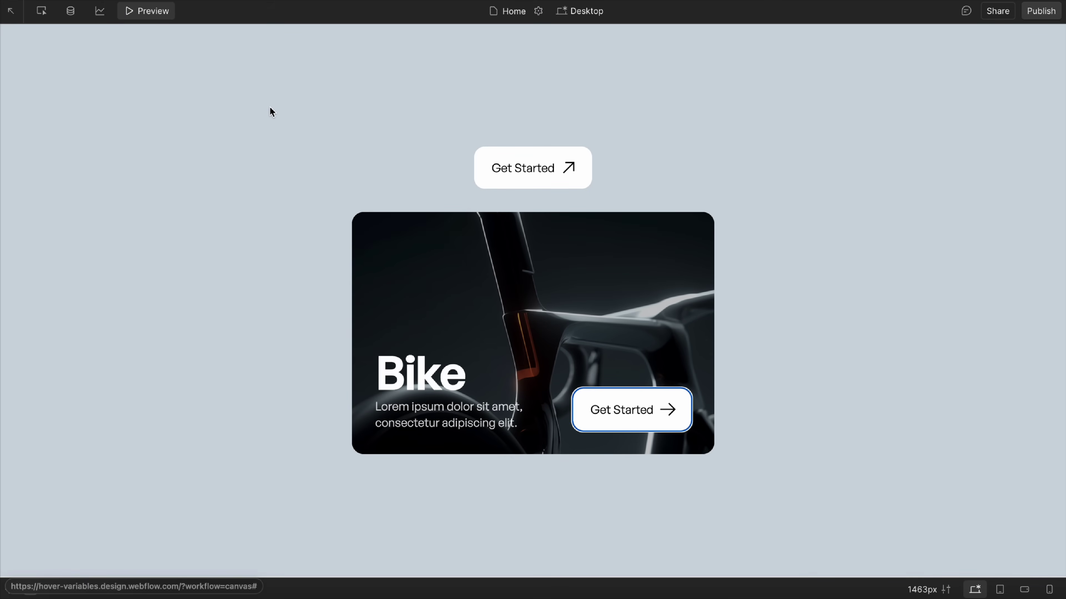
{"action": "key", "text": "Tab"}
{"action": "key", "text": "shift+Tab"}
{"action": "left_click", "coordinate": [270, 107]}
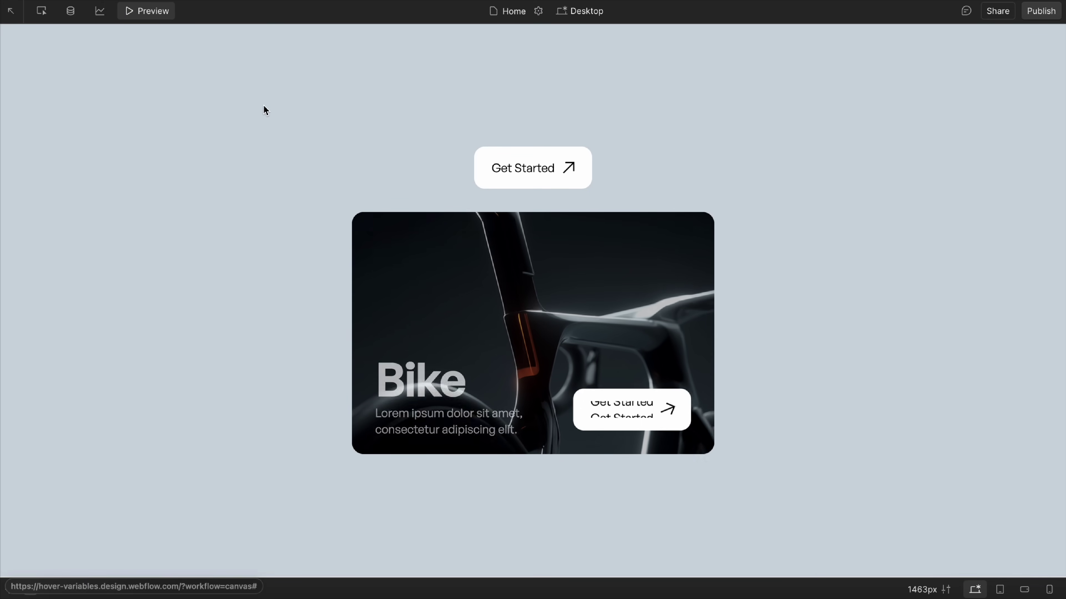
{"action": "left_click", "coordinate": [154, 16]}
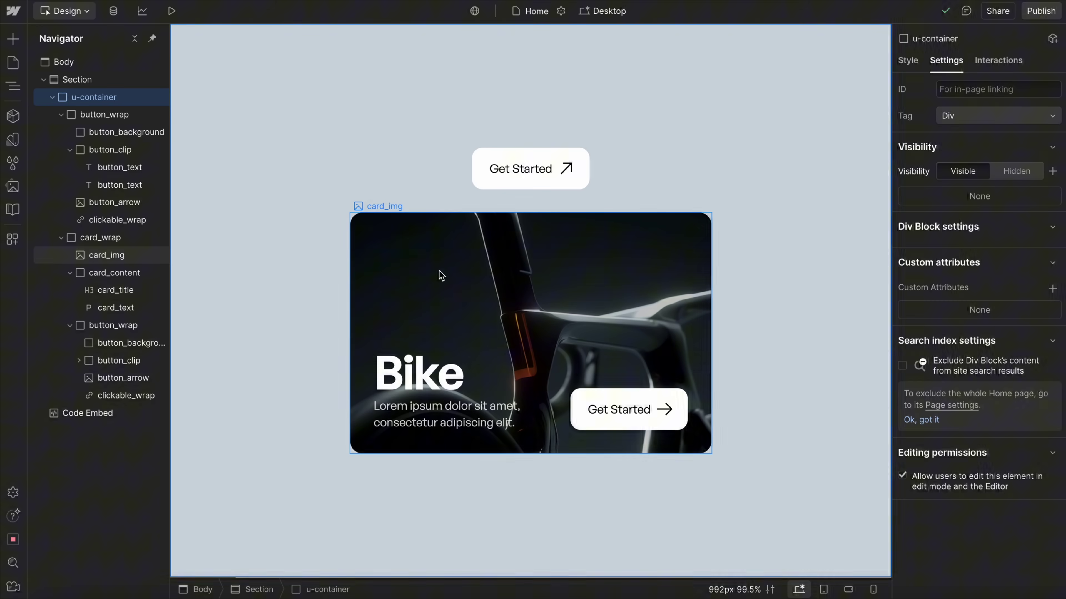
Add a custom attribute named data-trigger with the value default to card_content.
{"action": "left_click", "coordinate": [449, 389]}
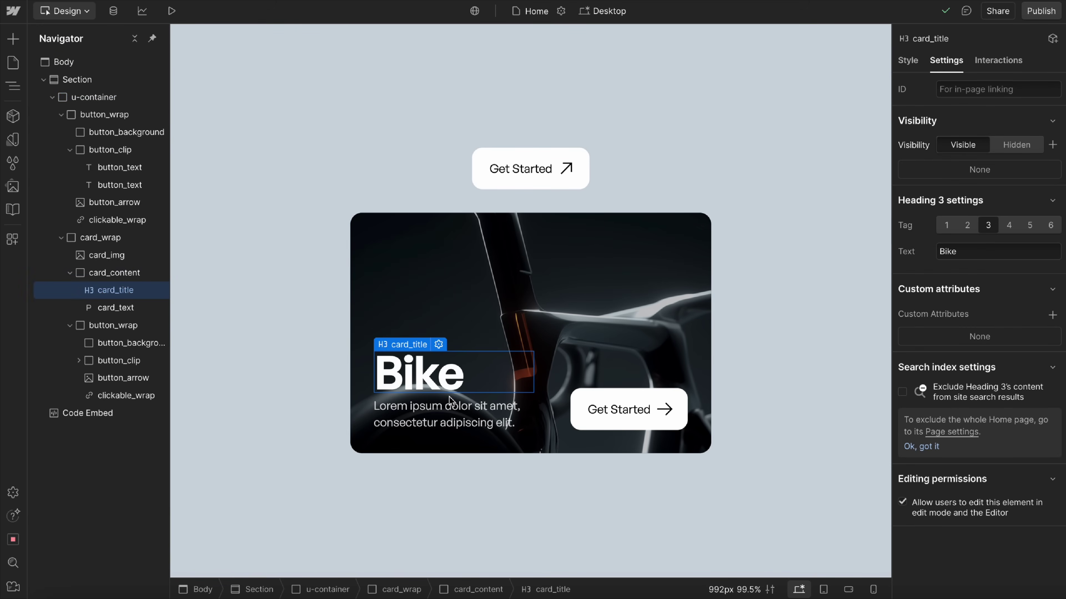
{"action": "left_click", "coordinate": [449, 398]}
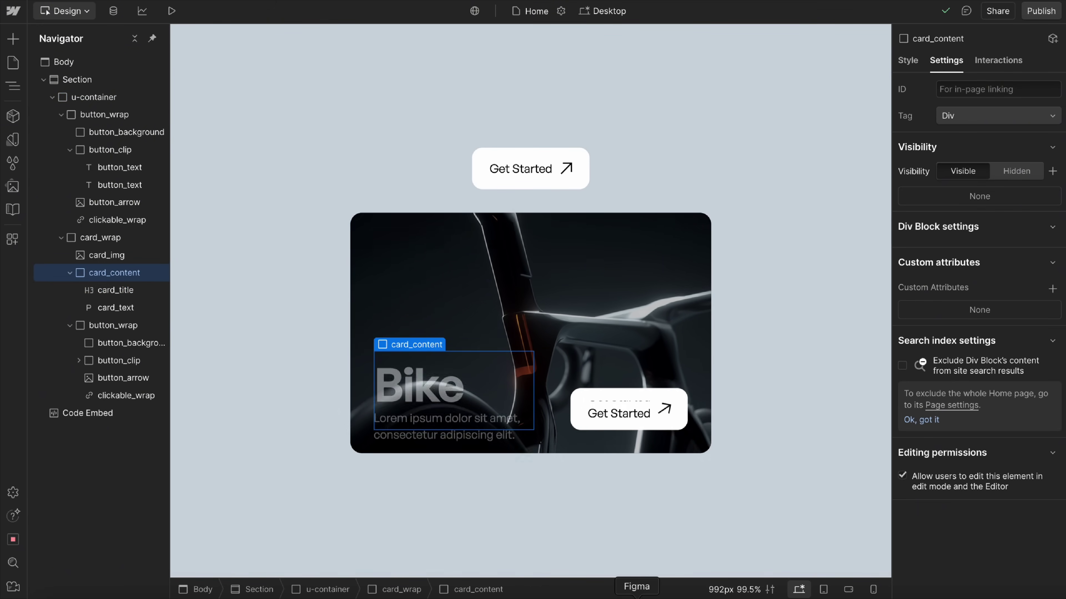
{"action": "left_click", "coordinate": [1053, 288]}
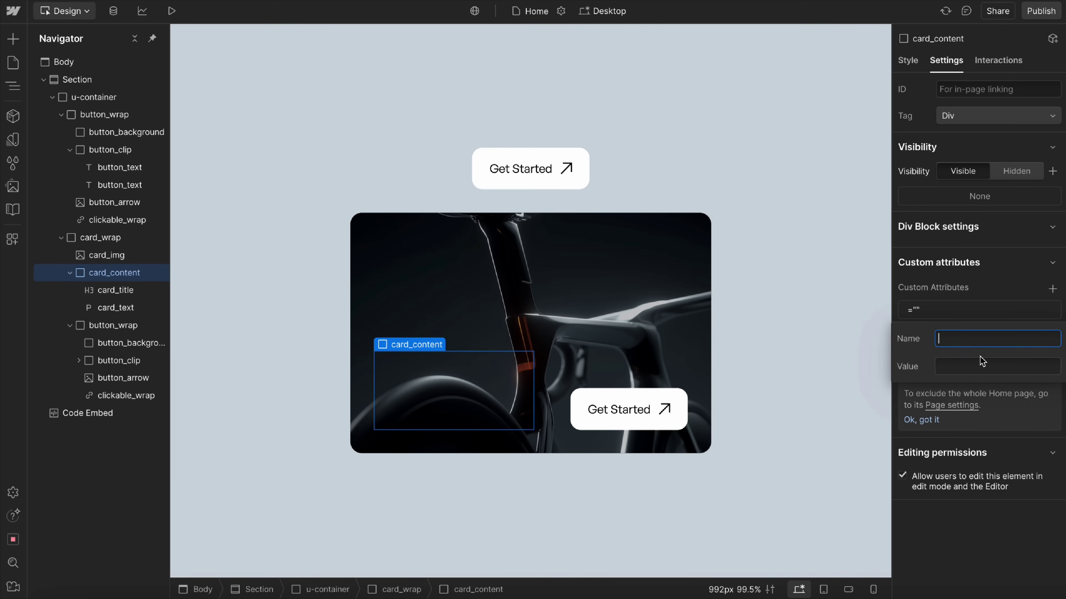
{"action": "type", "text": "data-trigger"}
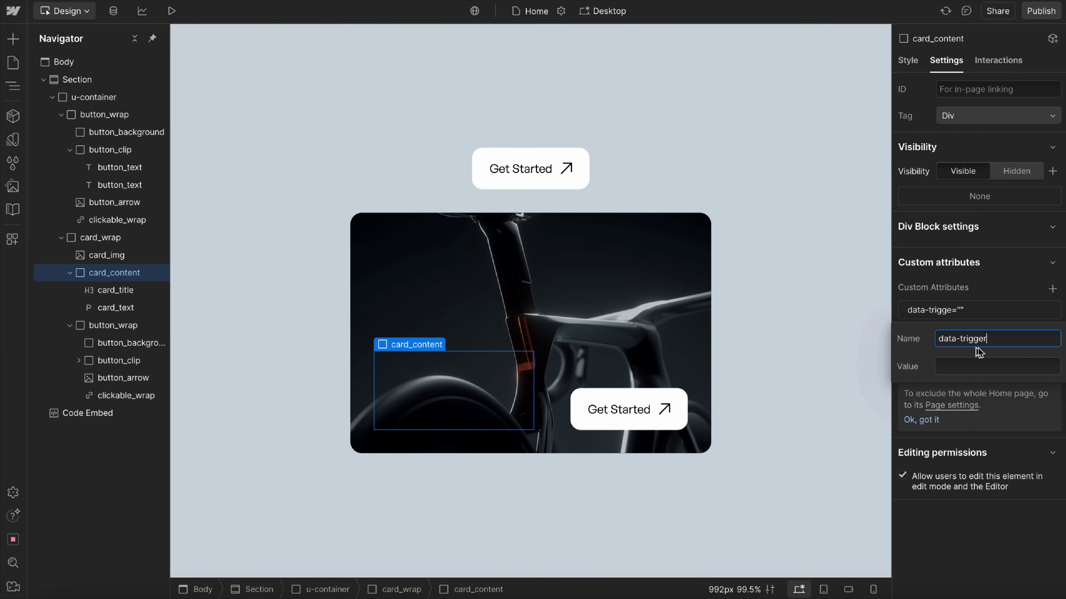
{"action": "left_click", "coordinate": [967, 365]}
{"action": "type", "text": "defaul"}
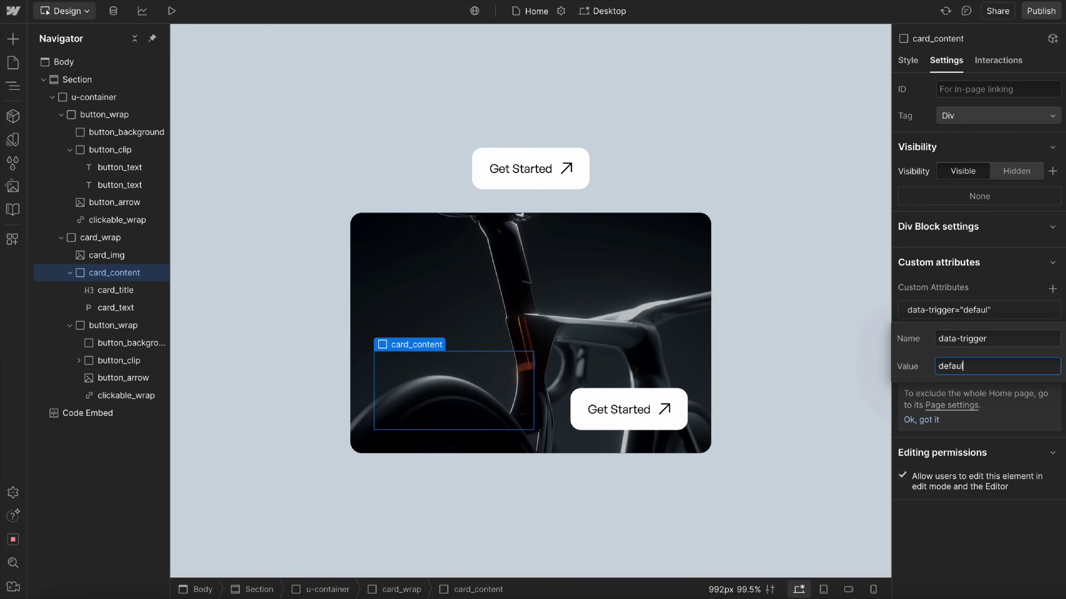
{"action": "type", "text": "t"}
{"action": "key", "text": "Return"}
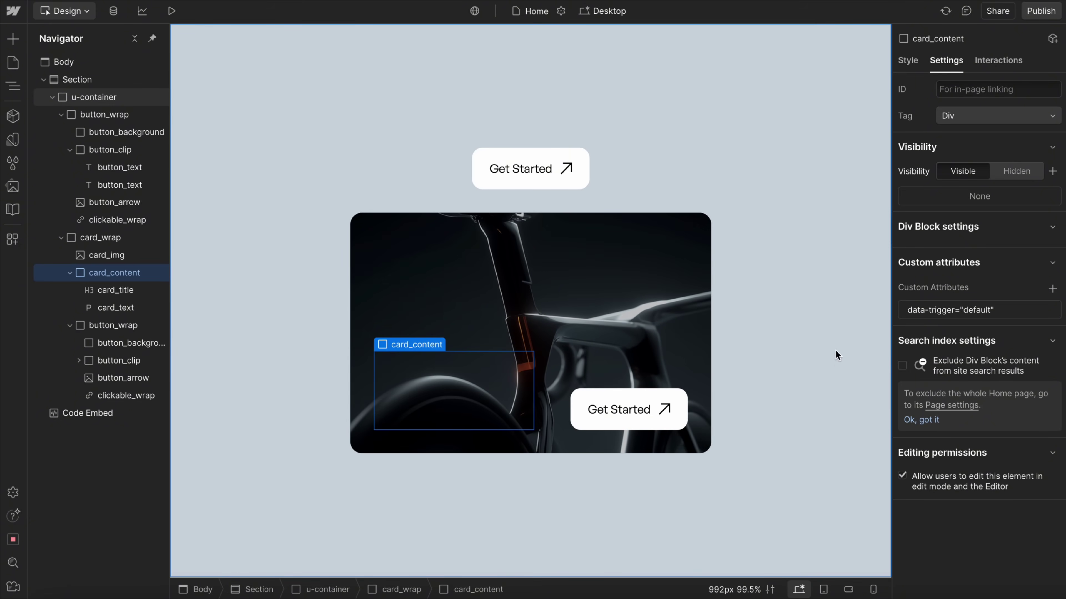
Publish the site to hover-variables.webflow.io and check keyboard focus on the buttons of the live page.
{"action": "left_click", "coordinate": [1042, 11]}
{"action": "left_click", "coordinate": [994, 233]}
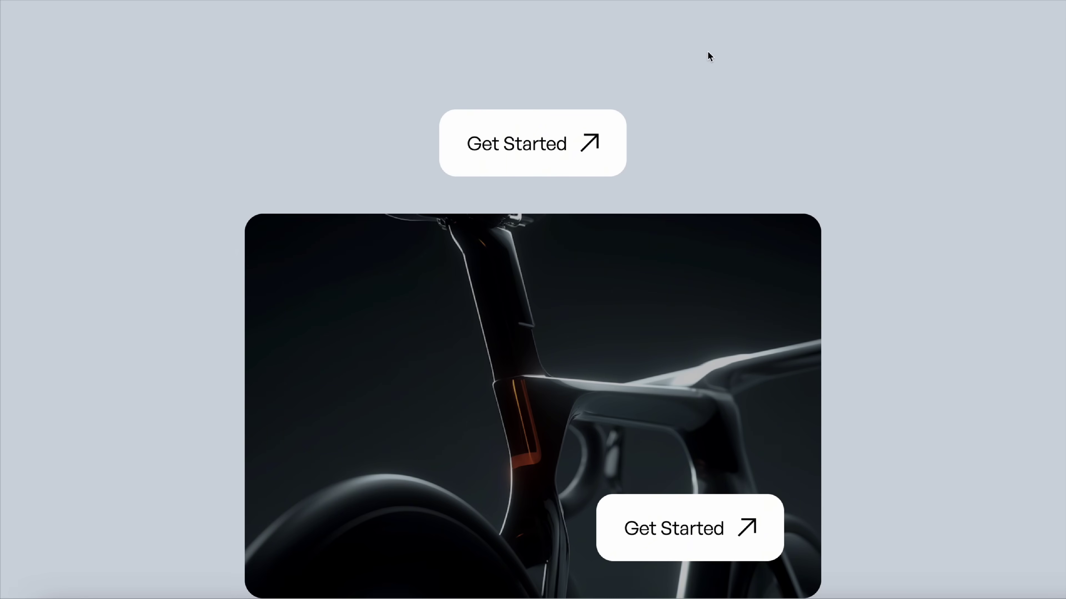
{"action": "scroll", "coordinate": [795, 104], "scroll_direction": "down", "scroll_amount": 1}
{"action": "key", "text": "Tab"}
{"action": "key", "text": "Tab"}
{"action": "key", "text": "Tab"}
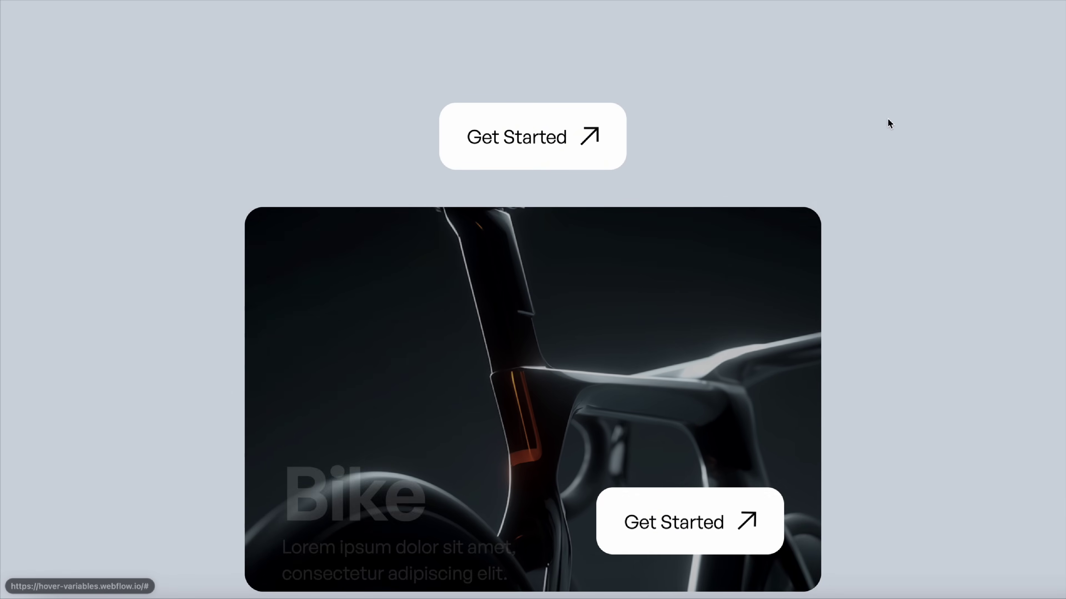
Check the card on the live page with the browser's device emulation, close the developer tools, and dismiss Webflow's publish dialog.
{"action": "right_click", "coordinate": [885, 219]}
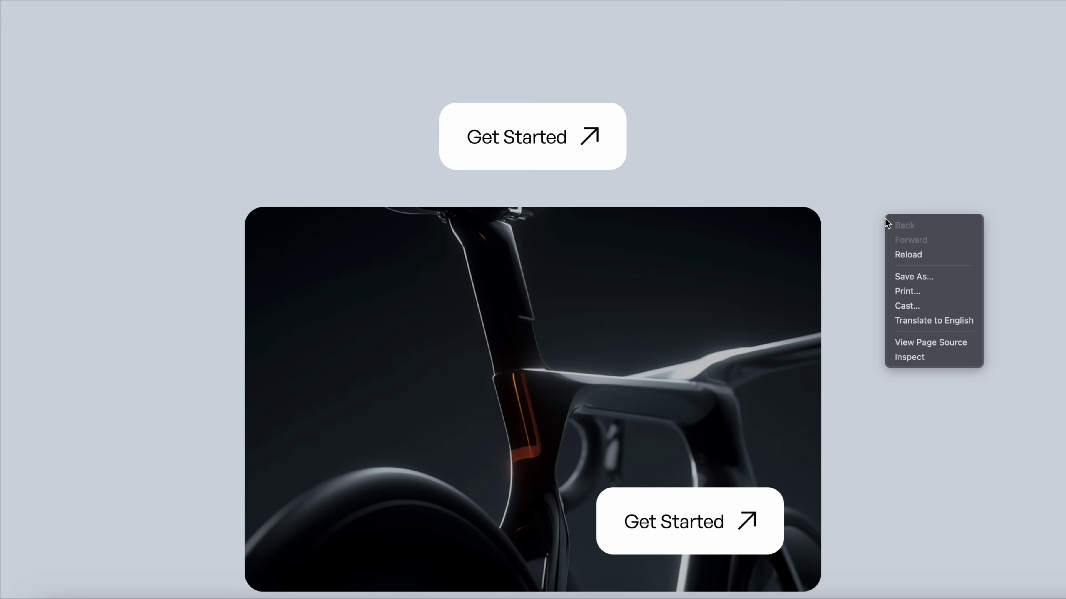
{"action": "left_click", "coordinate": [910, 356]}
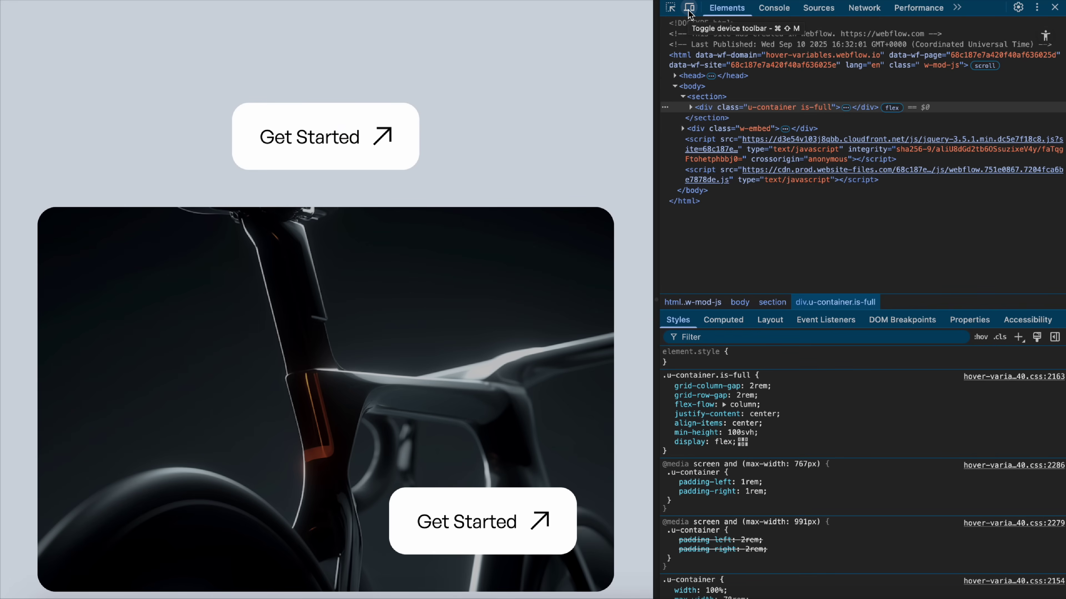
{"action": "left_click", "coordinate": [689, 7]}
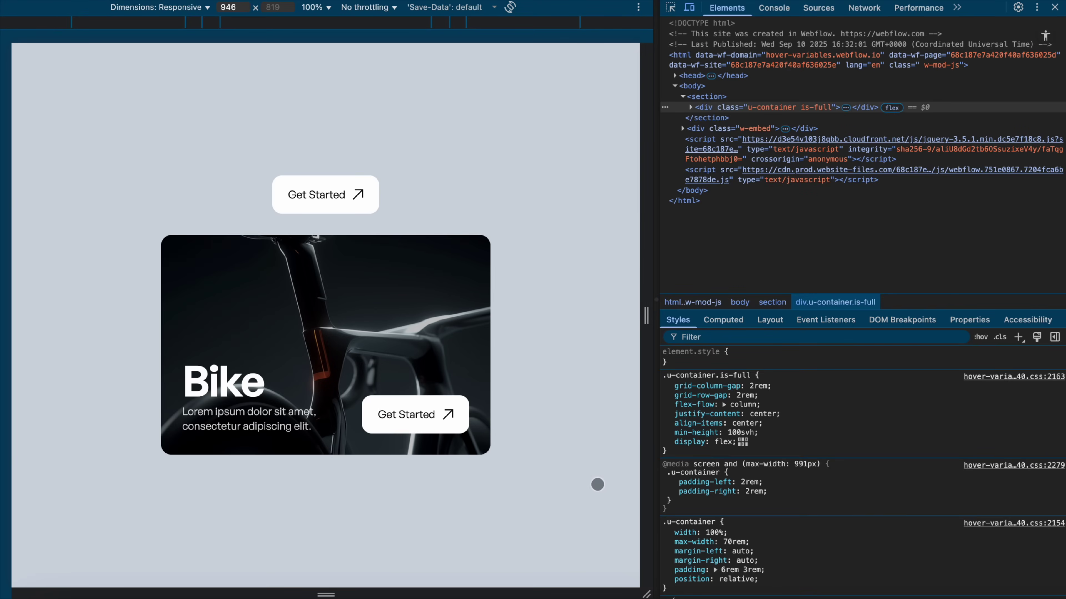
{"action": "left_click", "coordinate": [690, 8]}
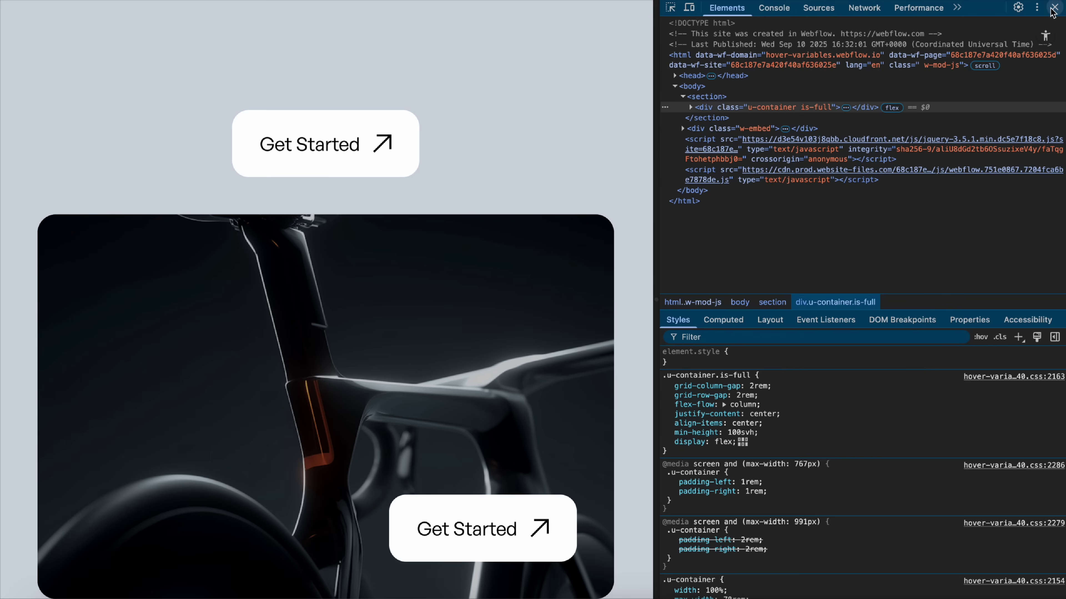
{"action": "left_click", "coordinate": [1055, 8]}
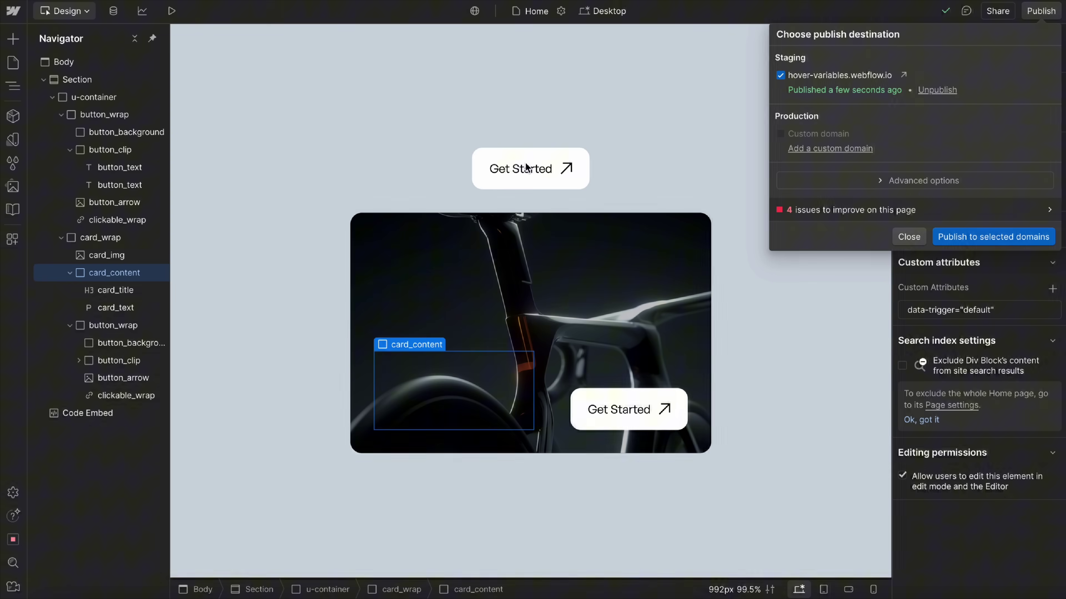
{"action": "left_click", "coordinate": [487, 156]}
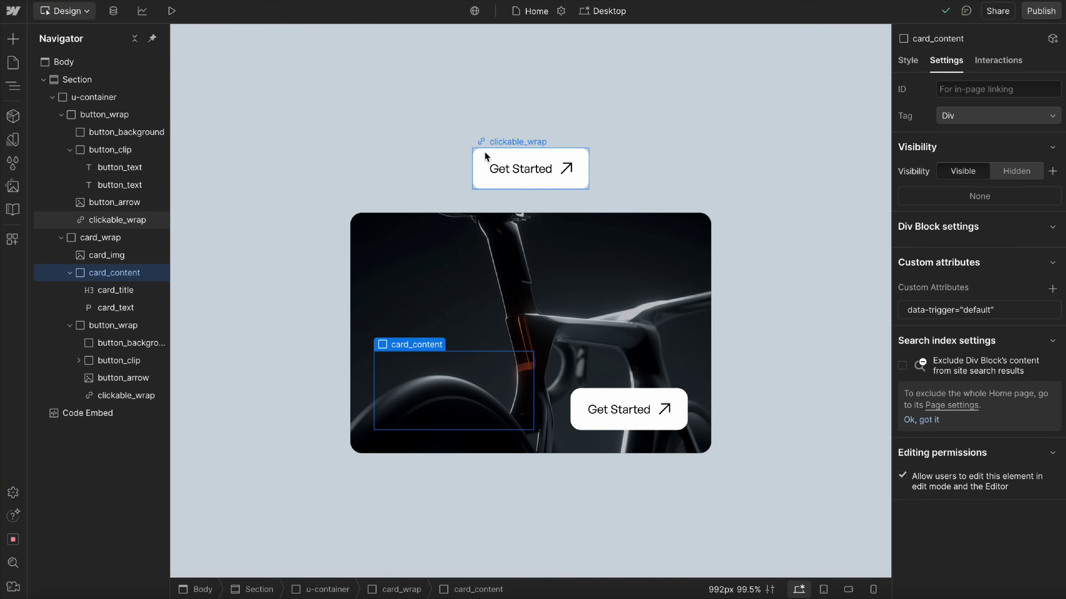
Add a custom attribute named data-trigger with the value focus hover to the standalone button's button_wrap.
{"action": "left_click", "coordinate": [103, 114]}
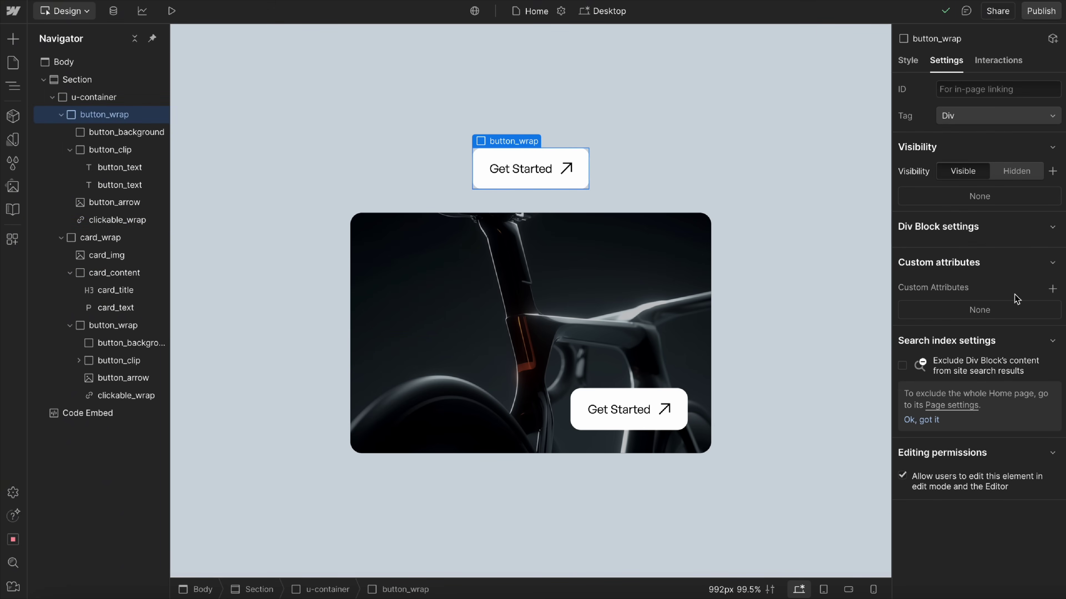
{"action": "left_click", "coordinate": [1052, 289]}
{"action": "type", "text": "data-"}
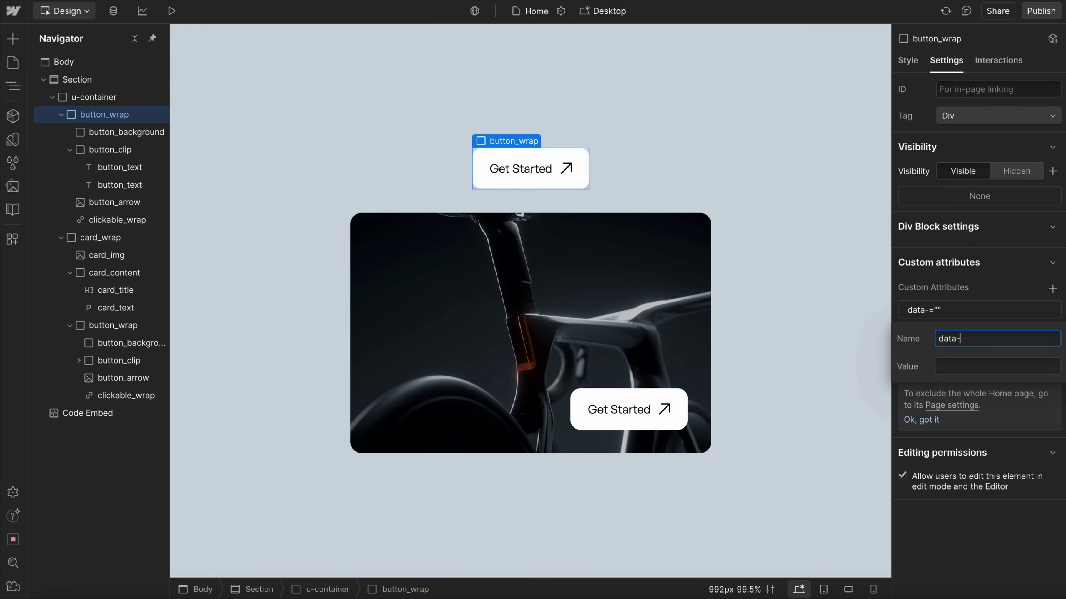
{"action": "type", "text": "trigger"}
{"action": "left_click", "coordinate": [985, 371]}
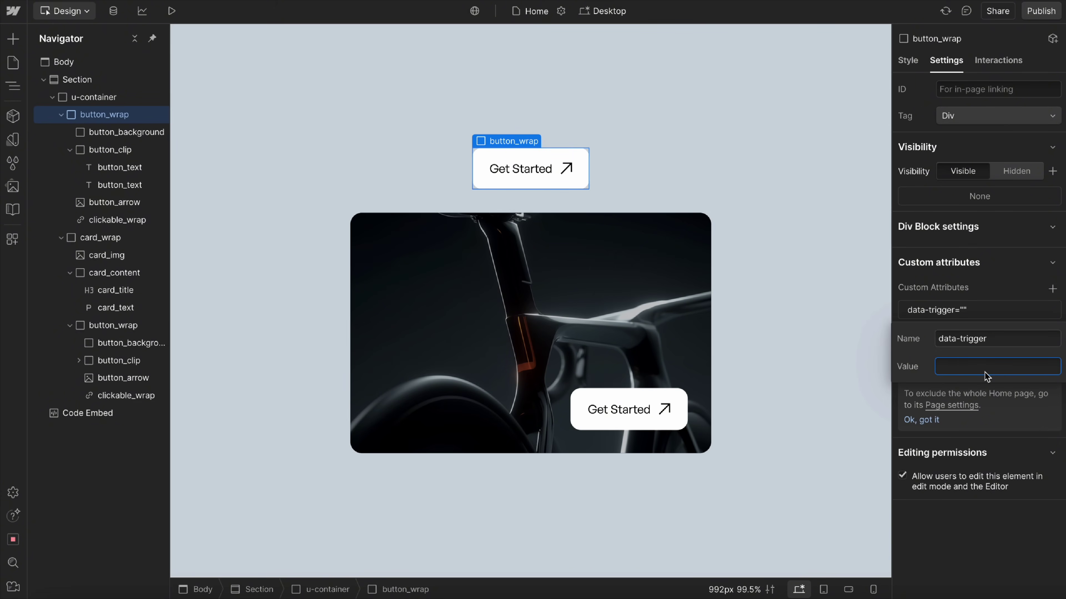
{"action": "type", "text": "focus hover"}
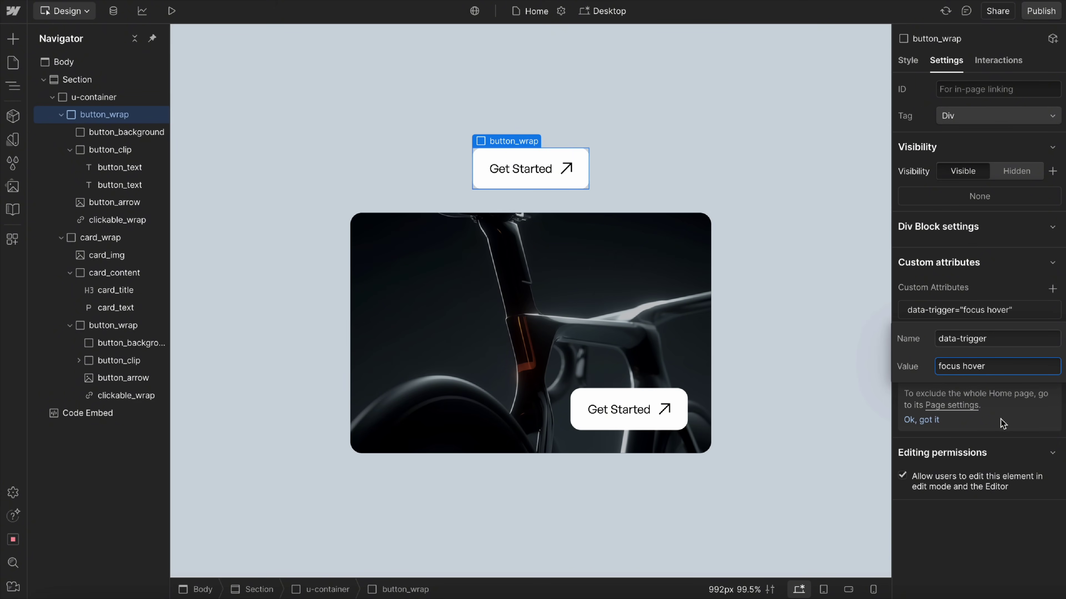
{"action": "key", "text": "Return"}
Check in preview how the standalone button and the card respond to keyboard focus, exit preview, and show the style settings.
{"action": "left_click", "coordinate": [574, 143]}
{"action": "left_click", "coordinate": [172, 11]}
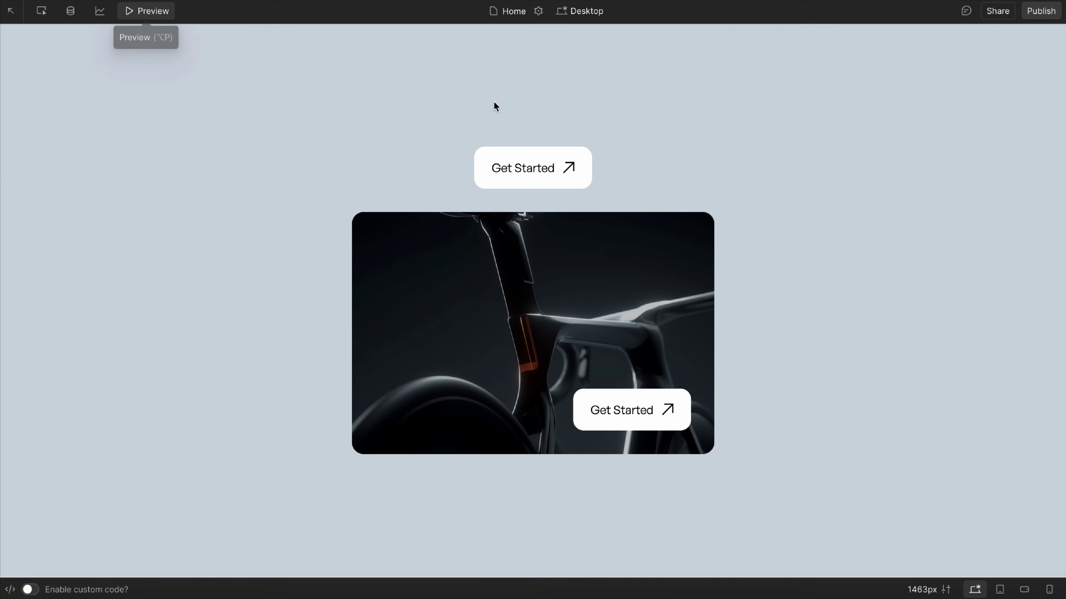
{"action": "key", "text": "Tab"}
{"action": "key", "text": "Tab"}
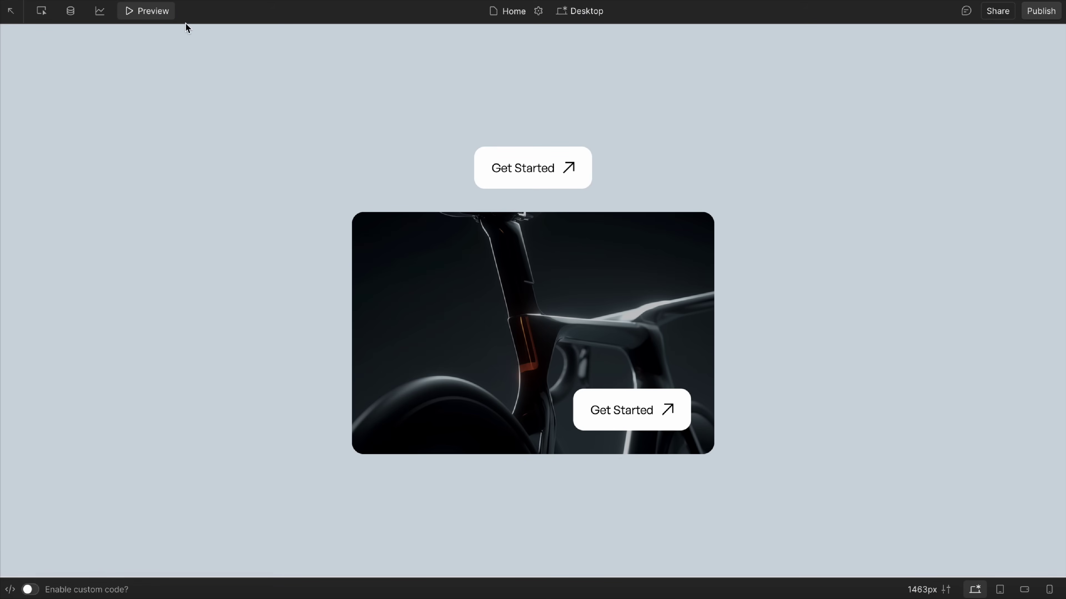
{"action": "left_click", "coordinate": [161, 11]}
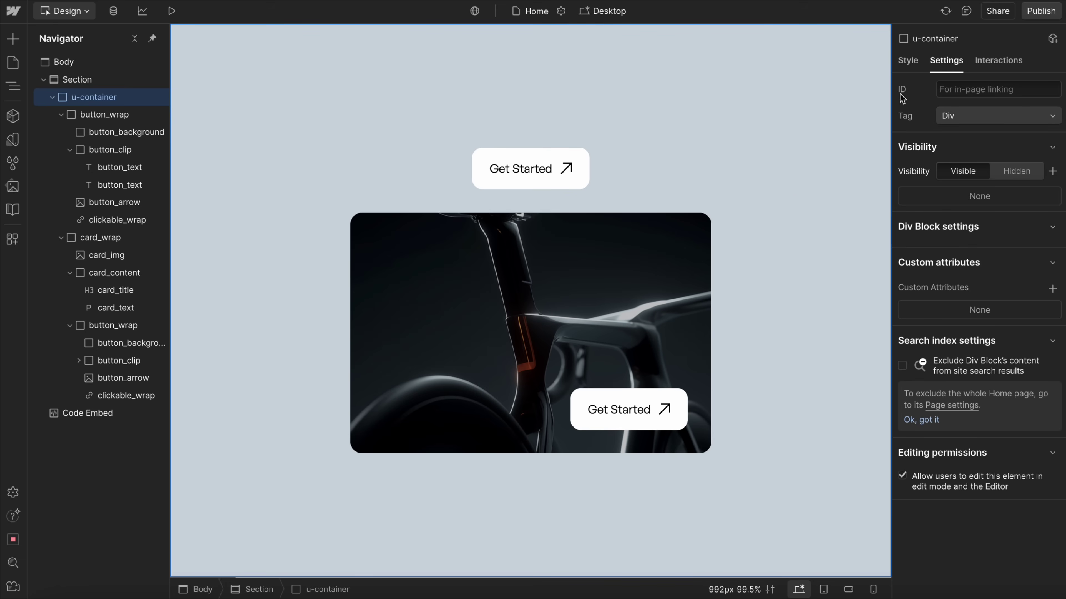
{"action": "left_click", "coordinate": [907, 60]}
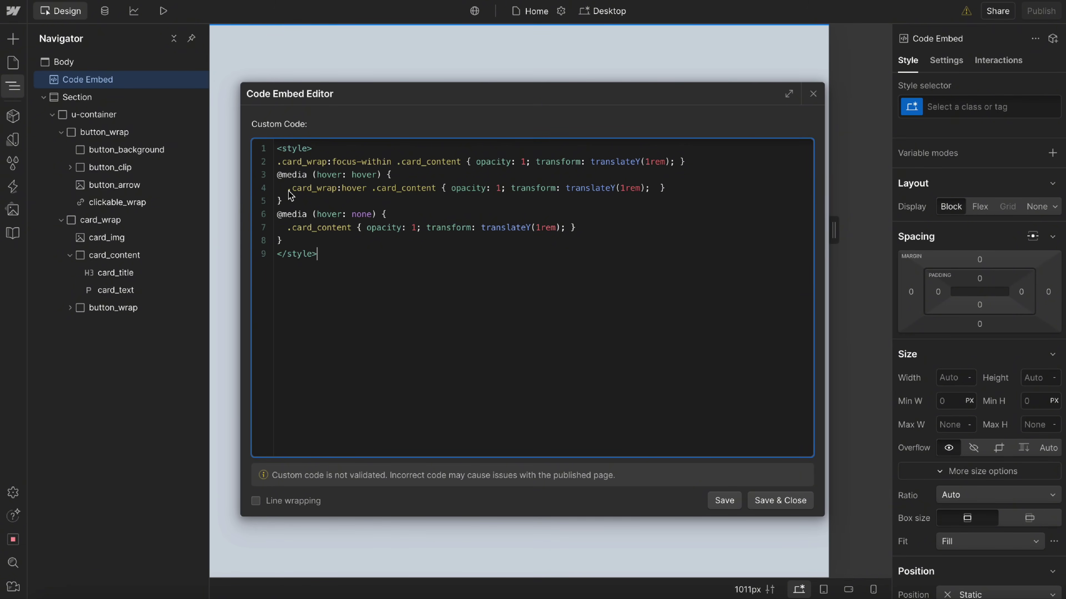
Examine the focus-within, hover and no-hover rules for card_content in the code embed's CSS.
{"action": "left_click_drag", "start_coordinate": [288, 188], "coordinate": [339, 189]}
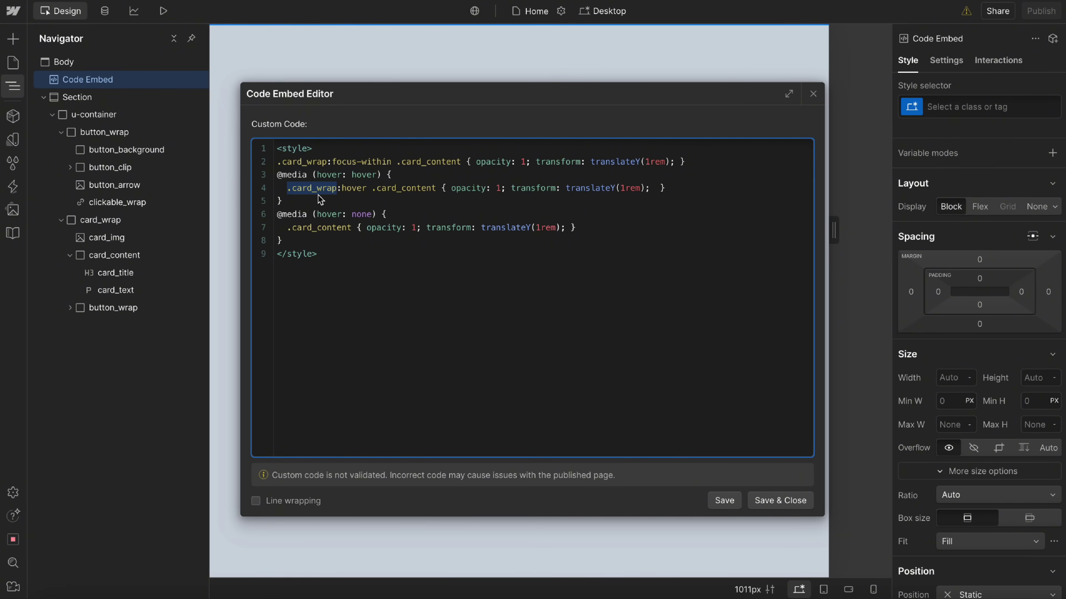
{"action": "left_click", "coordinate": [379, 215]}
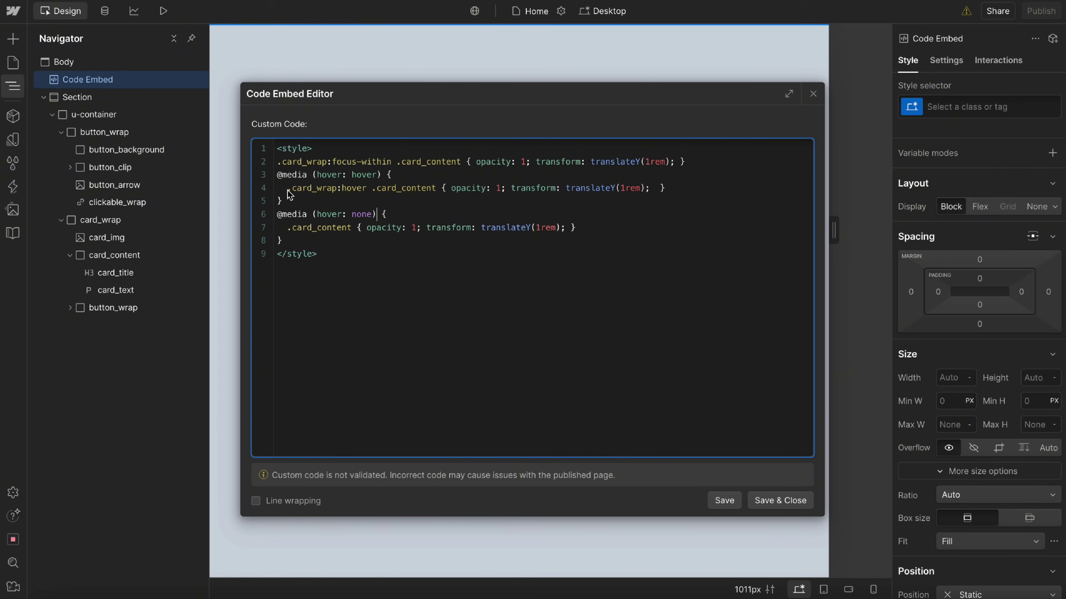
{"action": "left_click_drag", "start_coordinate": [287, 188], "coordinate": [540, 192]}
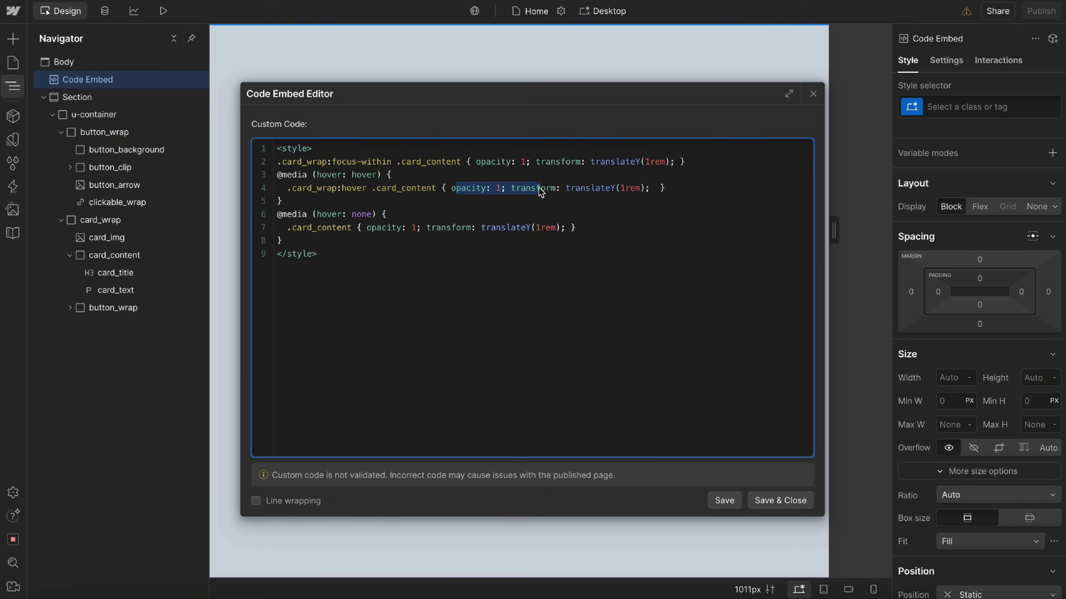
{"action": "left_click_drag", "start_coordinate": [281, 175], "coordinate": [389, 174]}
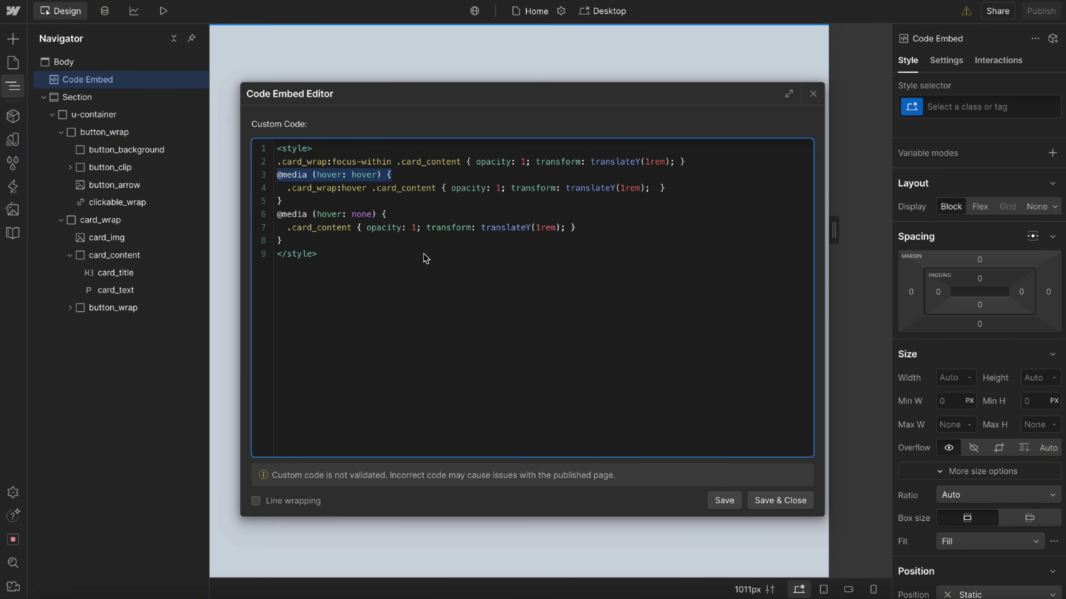
{"action": "left_click_drag", "start_coordinate": [281, 163], "coordinate": [566, 161]}
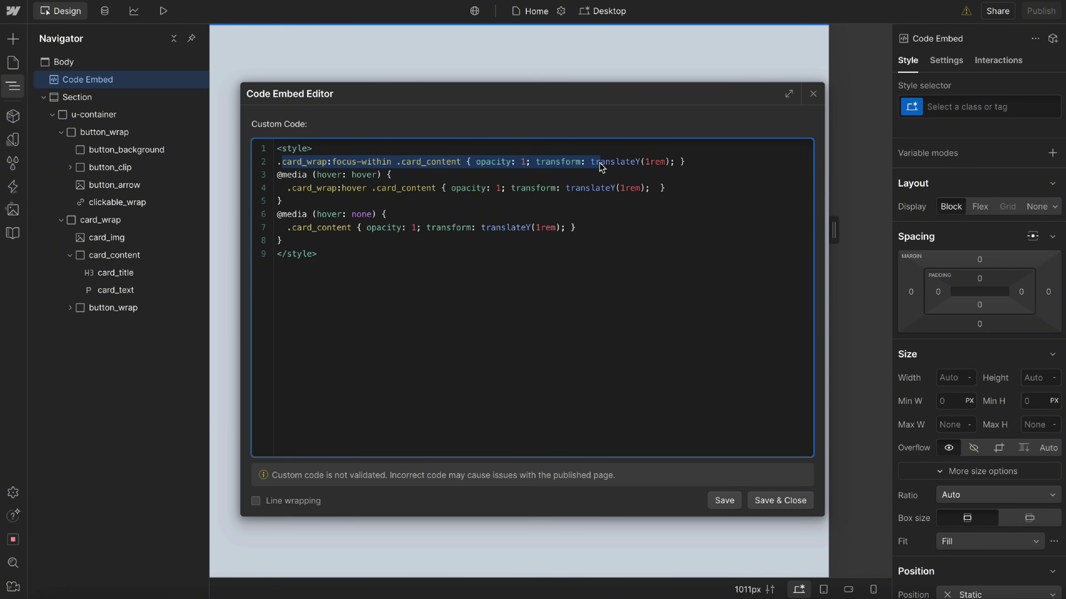
{"action": "left_click", "coordinate": [363, 254]}
{"action": "left_click_drag", "start_coordinate": [376, 217], "coordinate": [385, 216]}
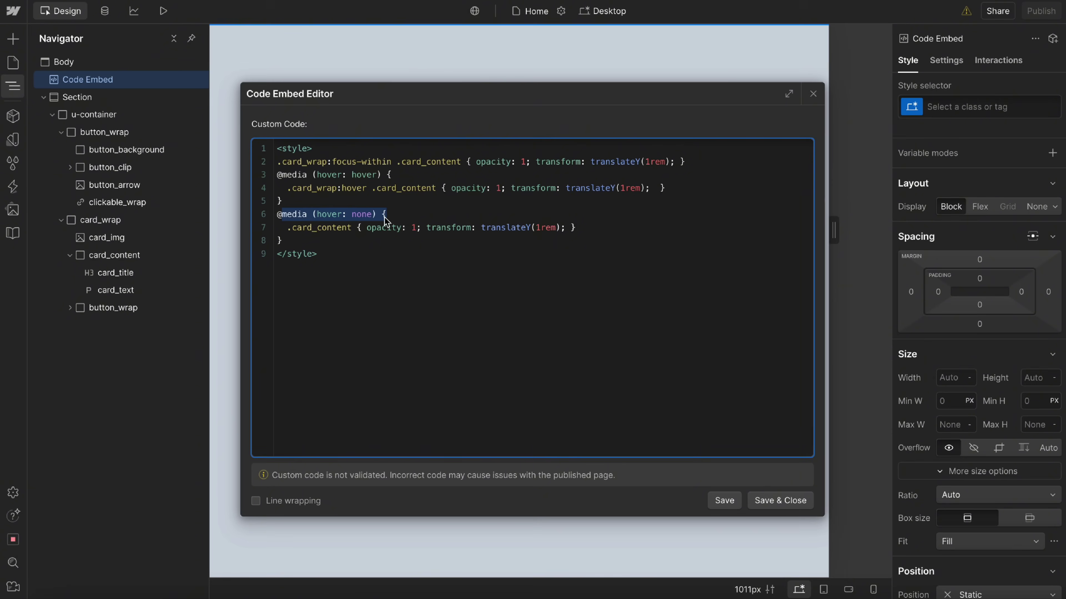
{"action": "left_click_drag", "start_coordinate": [288, 234], "coordinate": [544, 227]}
Set translateY to 2rem in the no-hover, hover and focus-within rules of card_content, and save and close the code embed.
{"action": "left_click", "coordinate": [544, 227]}
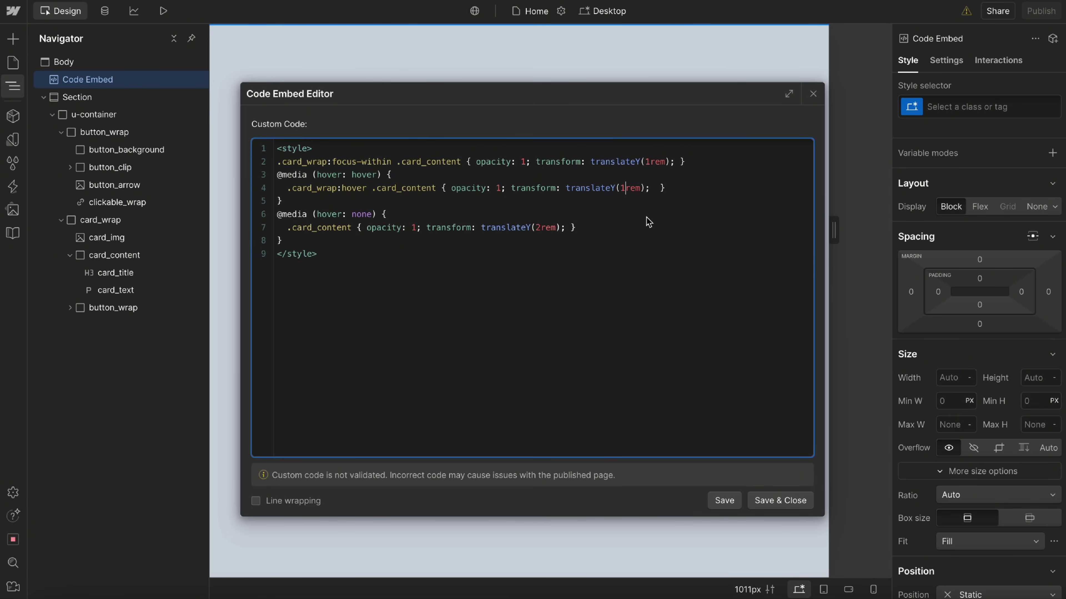
{"action": "key", "text": "BackSpace"}
{"action": "type", "text": "2"}
{"action": "left_click", "coordinate": [650, 162]}
{"action": "key", "text": "BackSpace"}
{"action": "type", "text": "2"}
{"action": "left_click", "coordinate": [778, 499]}
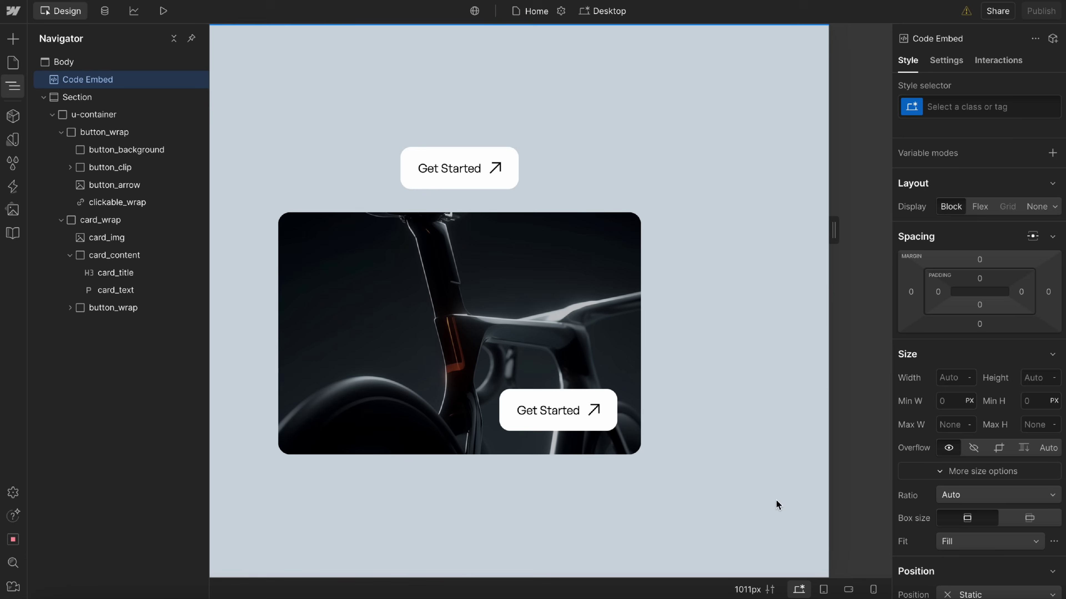